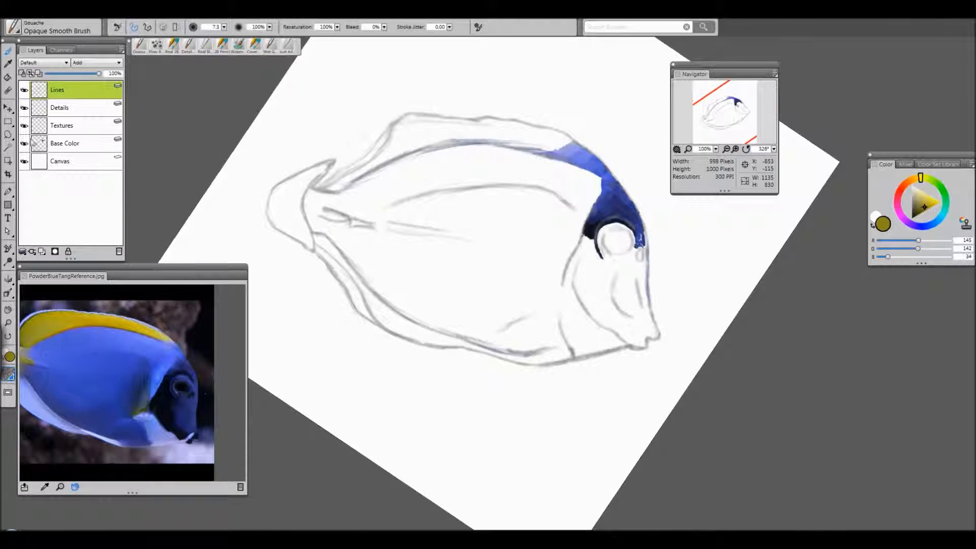
- Hide the Base Color layer and reposition the reference photo to show the fish's tail and body
left_click(24, 143)
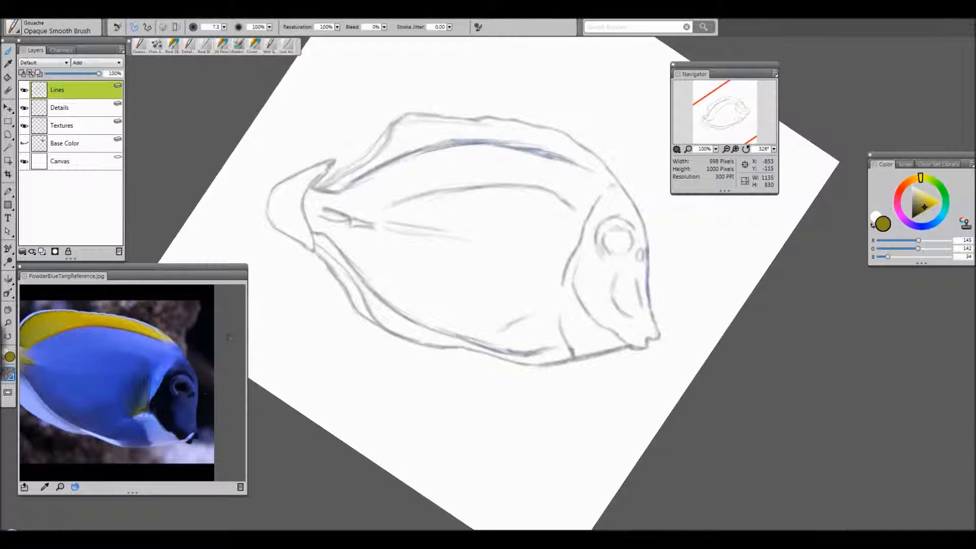
left_click_drag(127, 400, 160, 394)
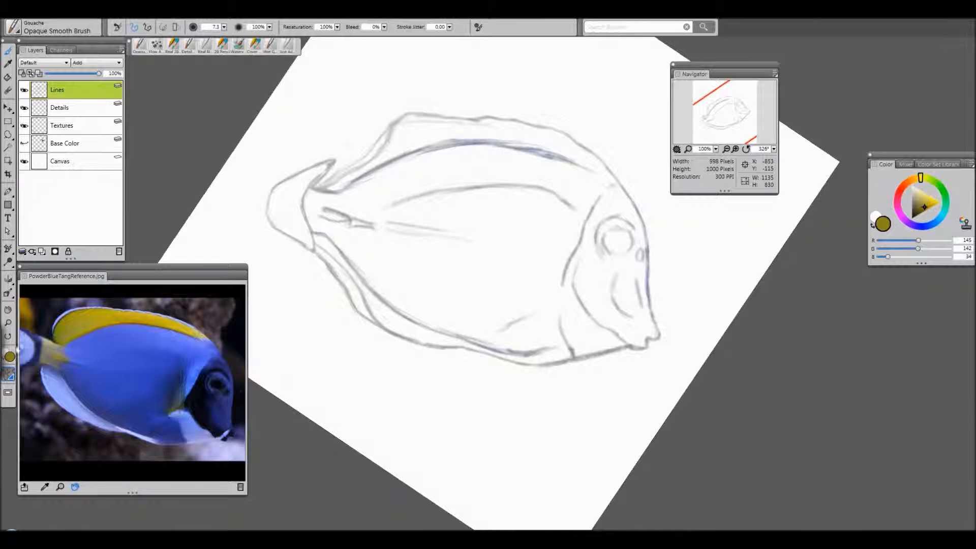
left_click_drag(75, 381, 110, 385)
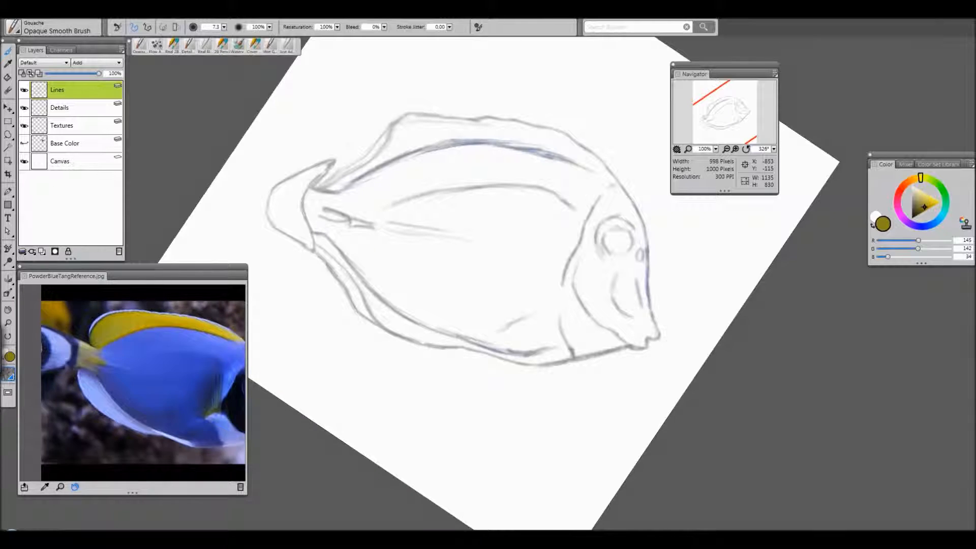
left_click_drag(169, 383, 131, 377)
left_click_drag(202, 416, 168, 419)
left_click_drag(66, 369, 88, 374)
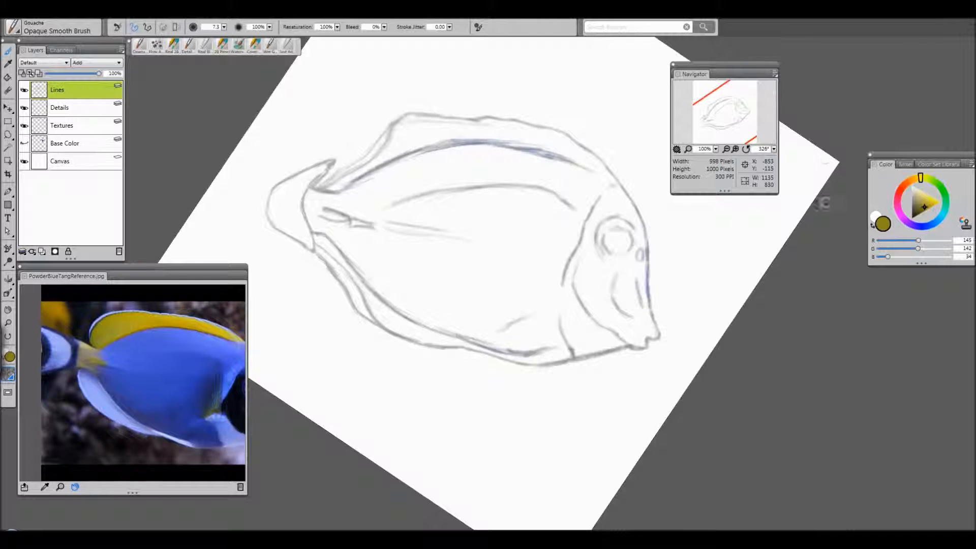
- Place the Navigator over the fish sketch and use its preview to shift the visible part of the canvas
left_click_drag(716, 65, 486, 162)
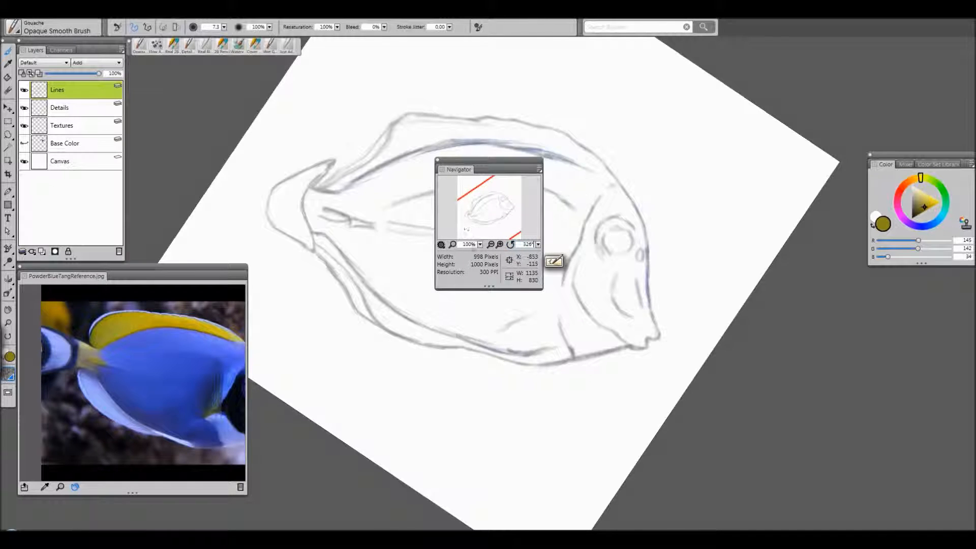
mouse_move(494, 220)
left_mouse_down()
mouse_move(447, 205)
mouse_move(508, 217)
mouse_move(493, 208)
mouse_move(496, 221)
left_mouse_up()
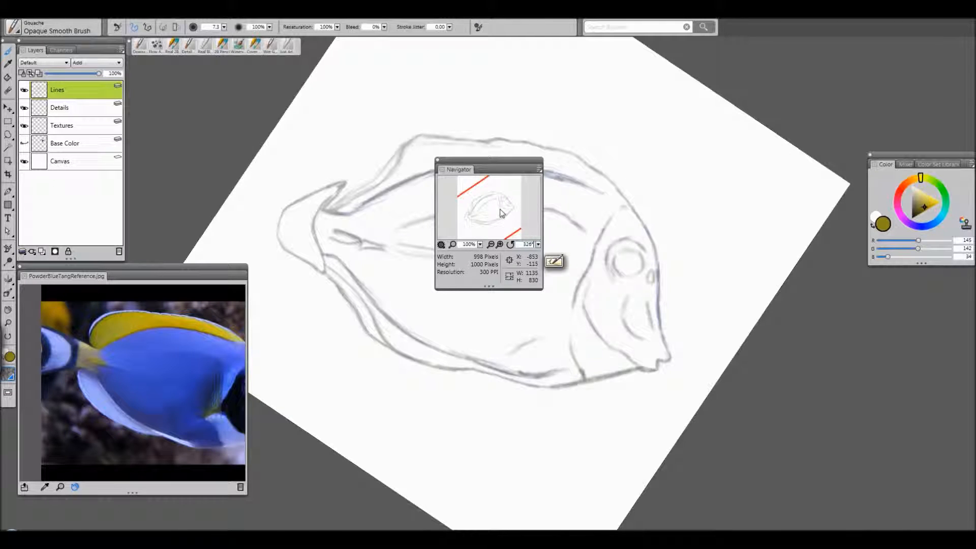
left_click_drag(494, 212, 492, 208)
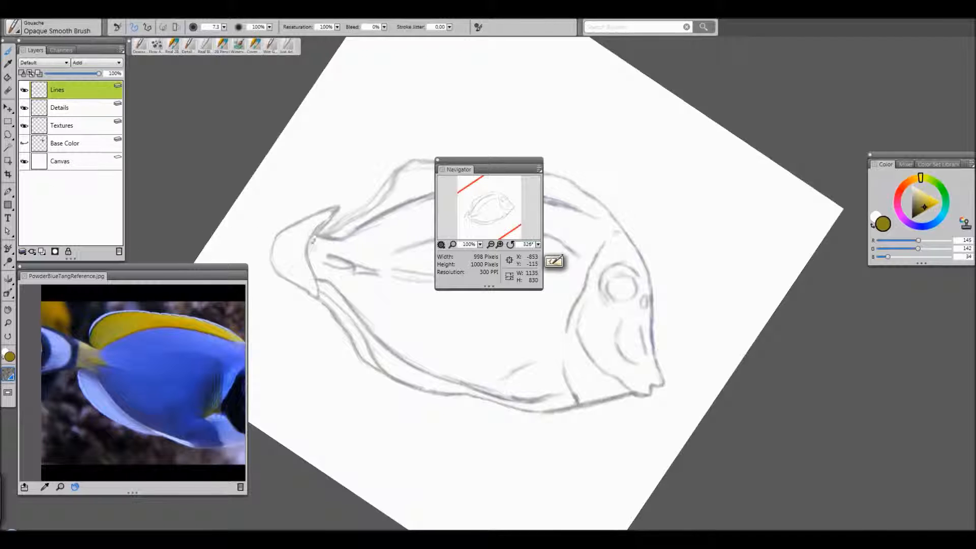
- Sample the bright blue from the fish's body in the reference photo as the painting colour
left_click_drag(294, 228, 295, 236)
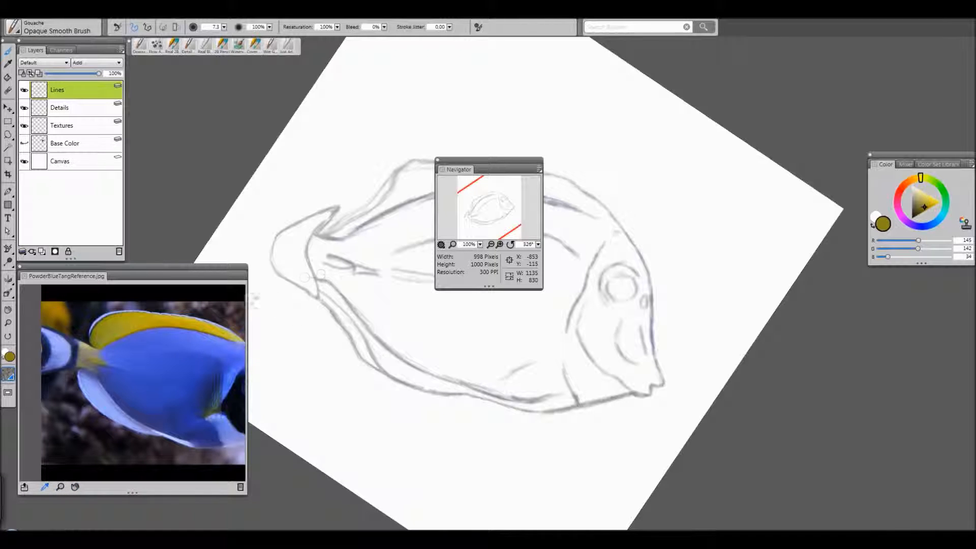
left_click(198, 353)
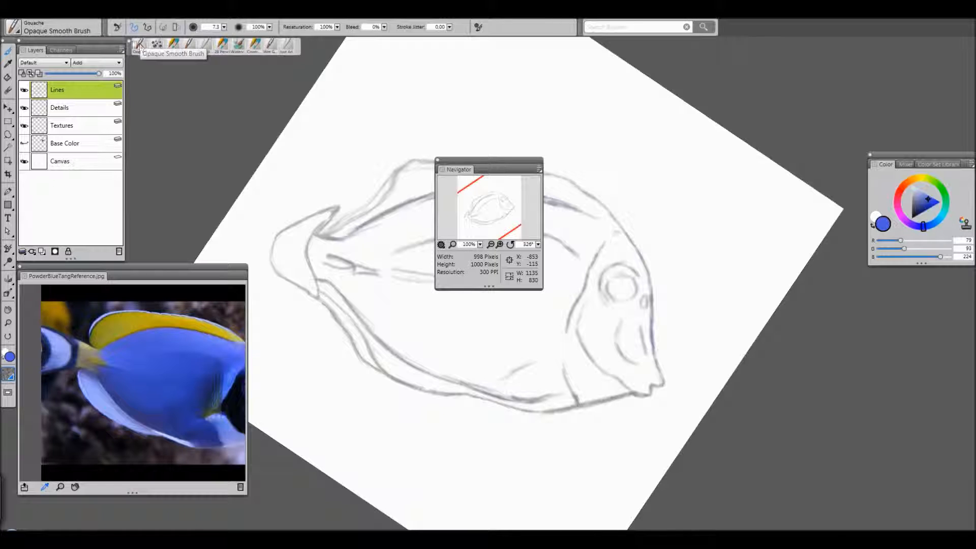
- Examine the brush library's Gouache, Simple, Watercolor, Particles and F-X categories and their brush variants
left_click(22, 33)
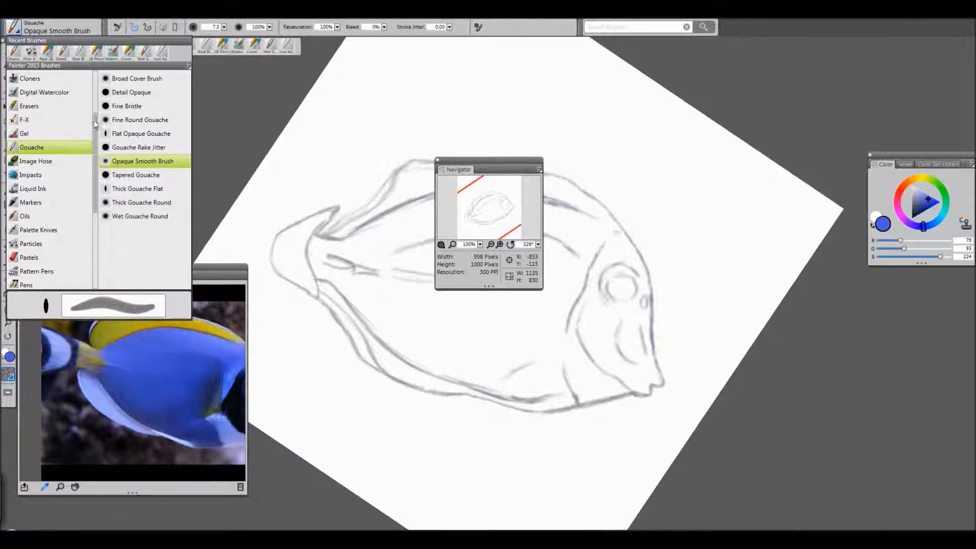
scroll(98, 120, "down", 5)
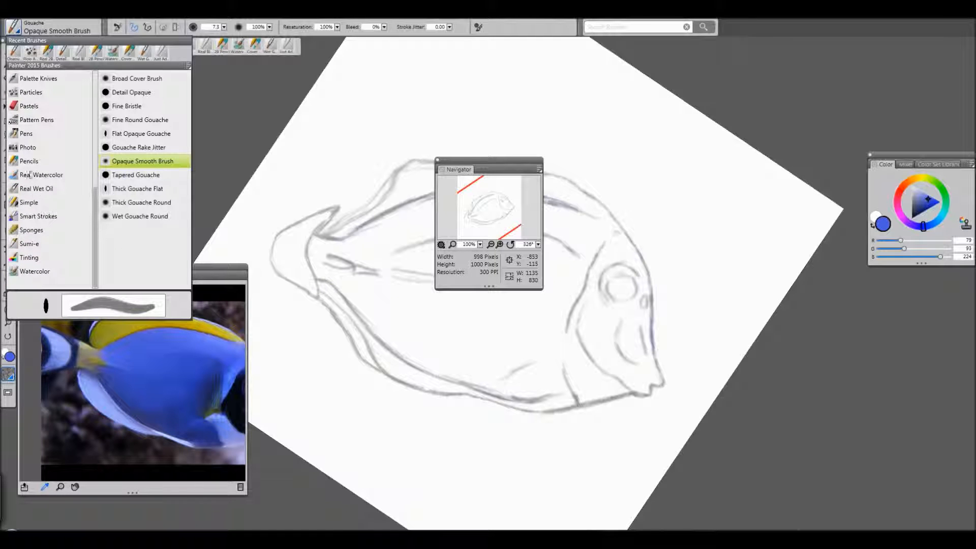
left_click(29, 202)
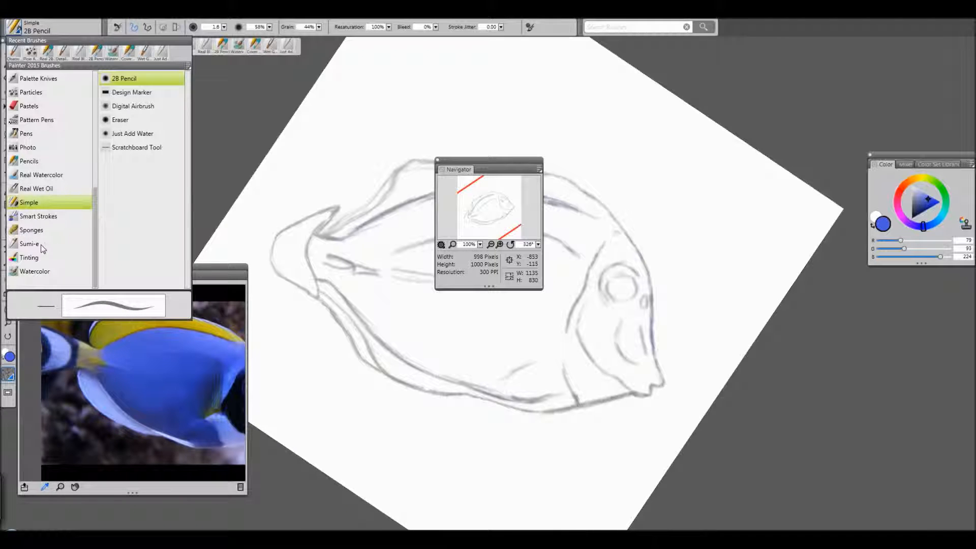
left_click(43, 271)
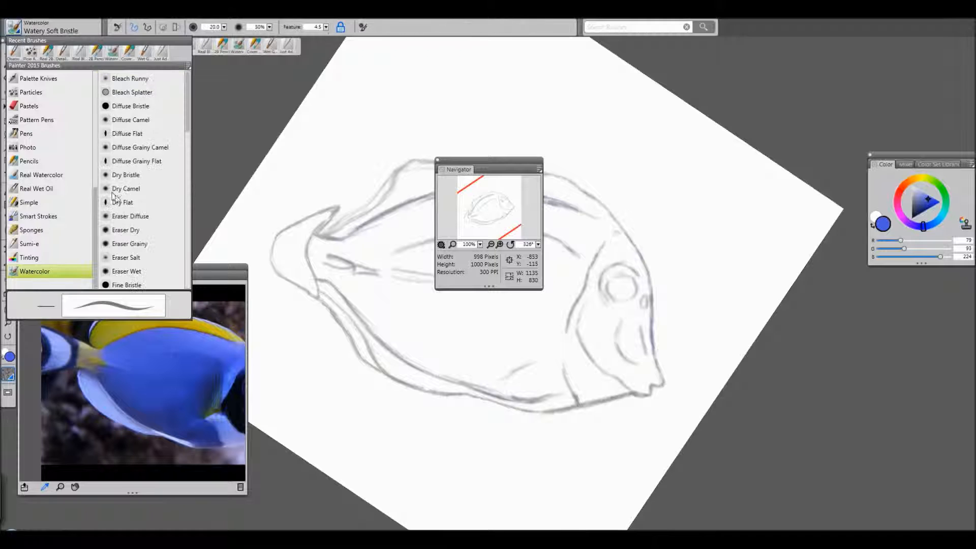
left_click_drag(96, 240, 94, 211)
scroll(45, 193, "up", 3)
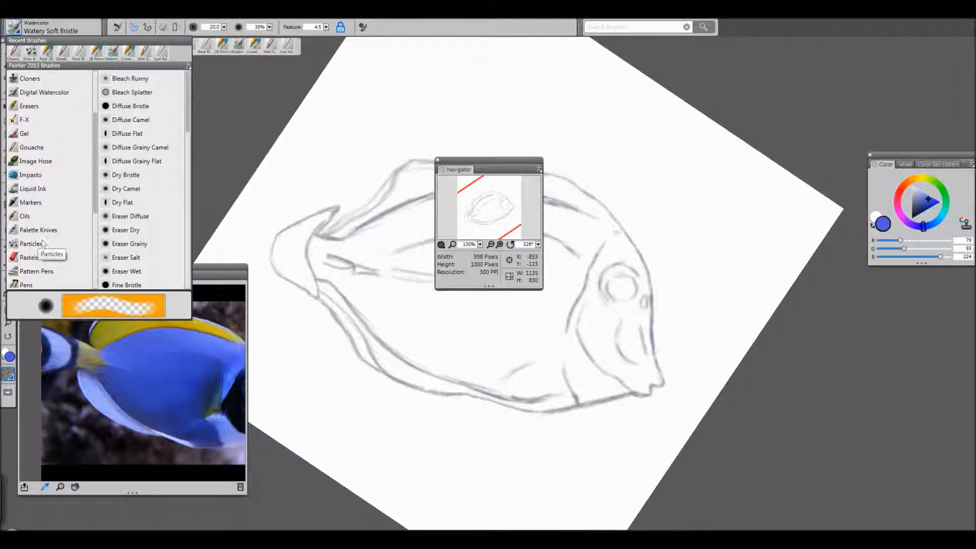
left_click(35, 244)
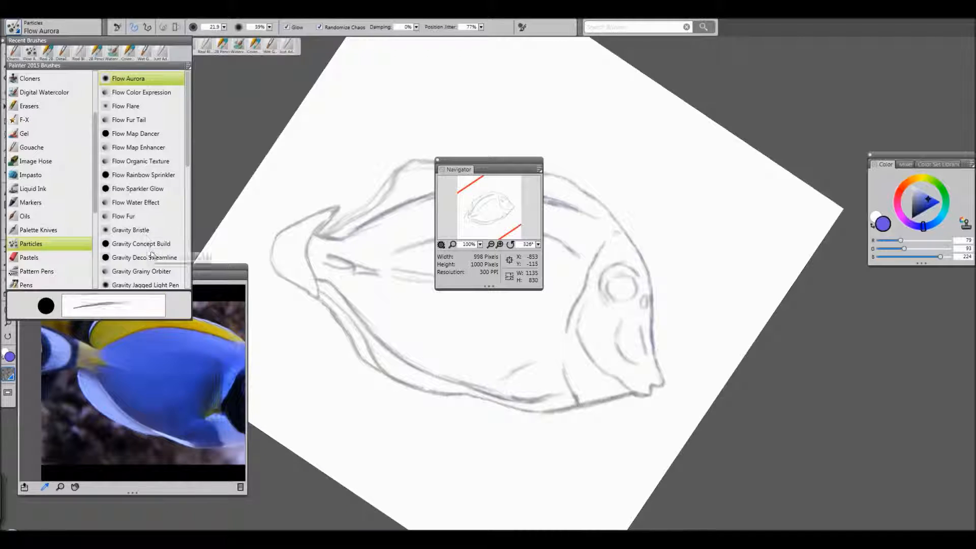
left_click(56, 124)
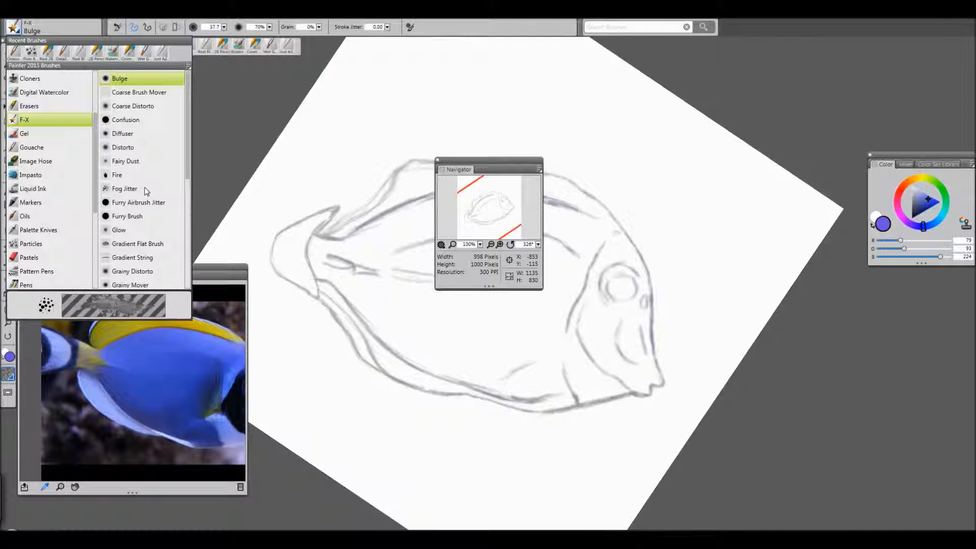
left_click(245, 119)
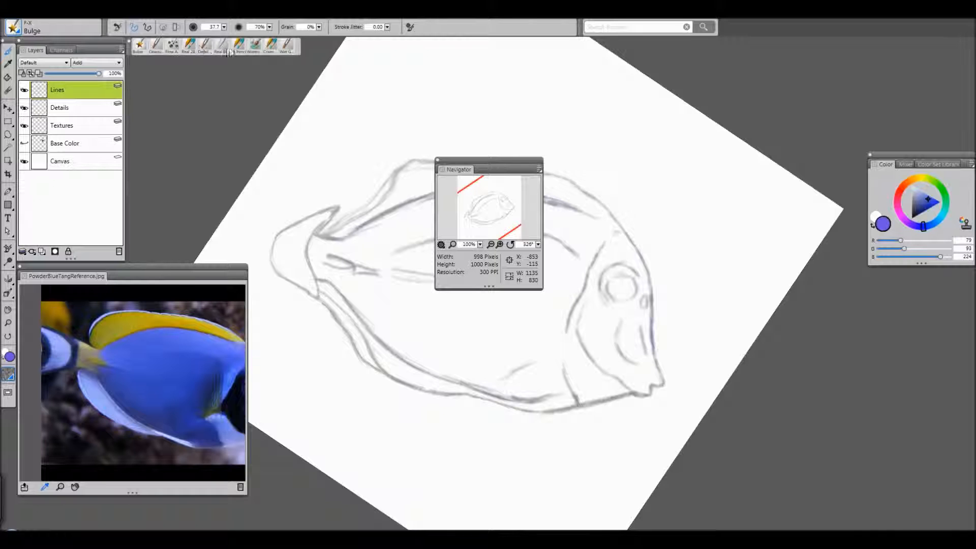
- Switch to the Gouache Opaque Smooth Brush at size 6.6 and paint a diagonal test stroke above the fish's tail
left_click(172, 46)
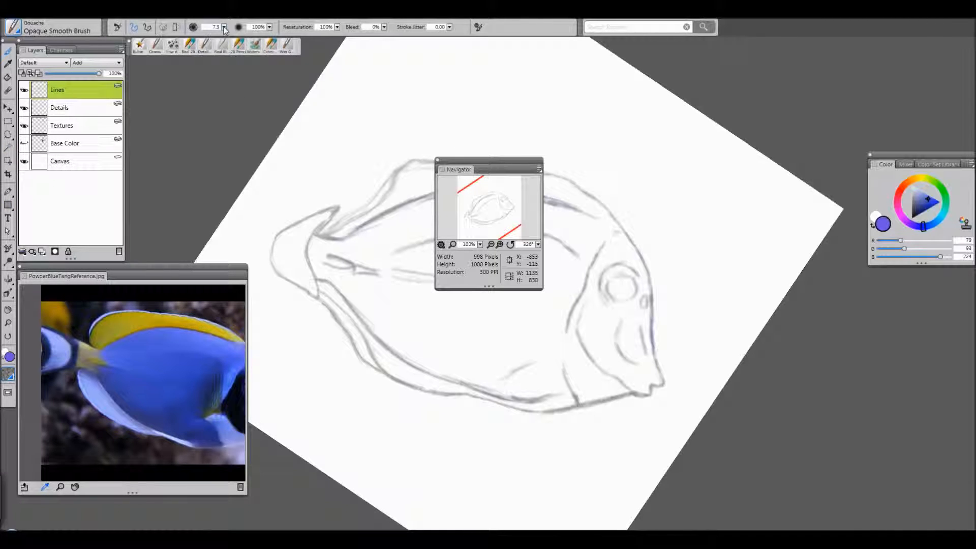
mouse_move(223, 27)
left_mouse_down()
mouse_move(249, 33)
mouse_move(205, 34)
mouse_move(305, 34)
mouse_move(252, 34)
left_mouse_up()
left_click_drag(298, 142, 435, 67)
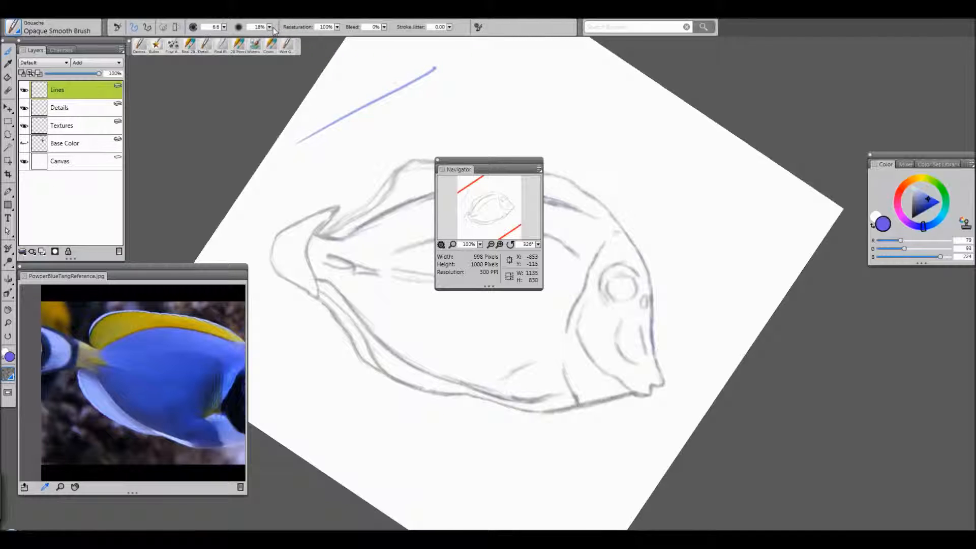
- Lower the brush opacity to 14% and scribble test strokes across the diagonal line
left_click_drag(270, 27, 258, 34)
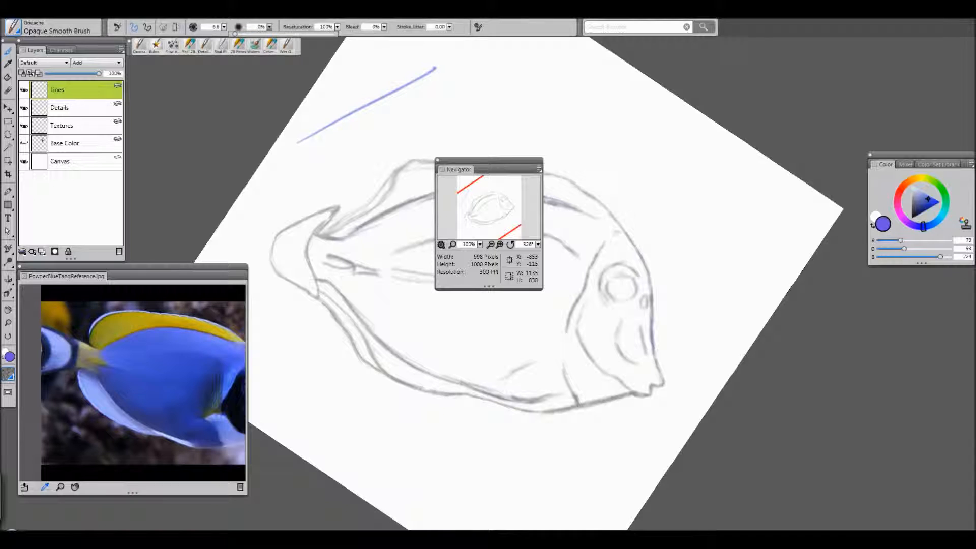
left_click_drag(335, 87, 358, 141)
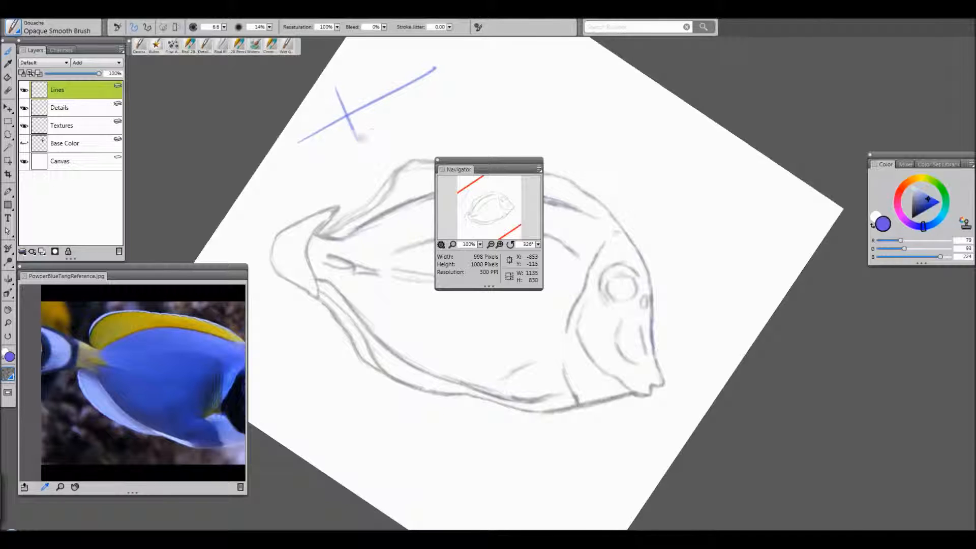
mouse_move(366, 76)
left_mouse_down()
mouse_move(356, 142)
mouse_move(338, 92)
mouse_move(346, 73)
left_mouse_up()
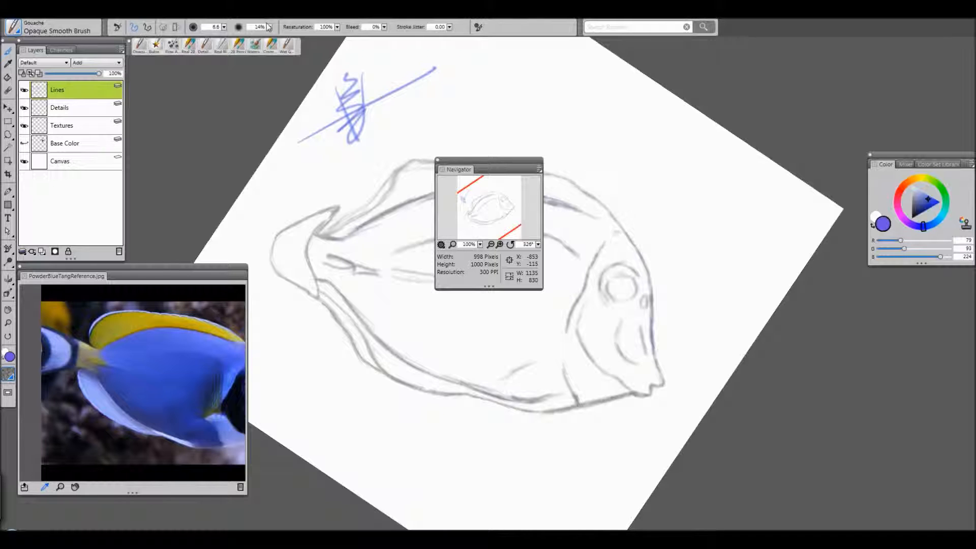
- Set the brush opacity back to 100%, and erase the test strokes above the fish before returning to the brush
left_click_drag(270, 27, 339, 33)
key("n")
mouse_move(351, 141)
left_mouse_down()
mouse_move(262, 151)
mouse_move(280, 130)
mouse_move(372, 86)
mouse_move(320, 100)
mouse_move(436, 83)
left_mouse_up()
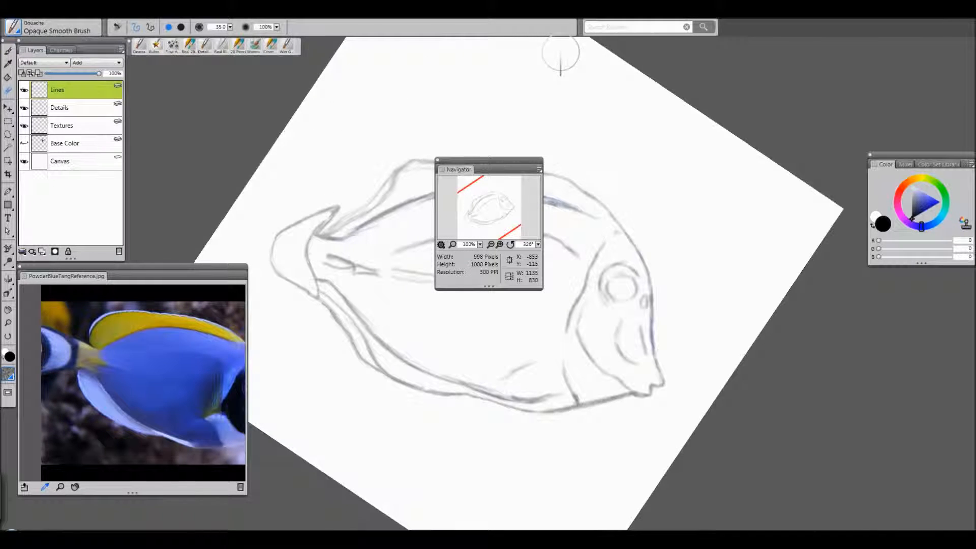
key("b")
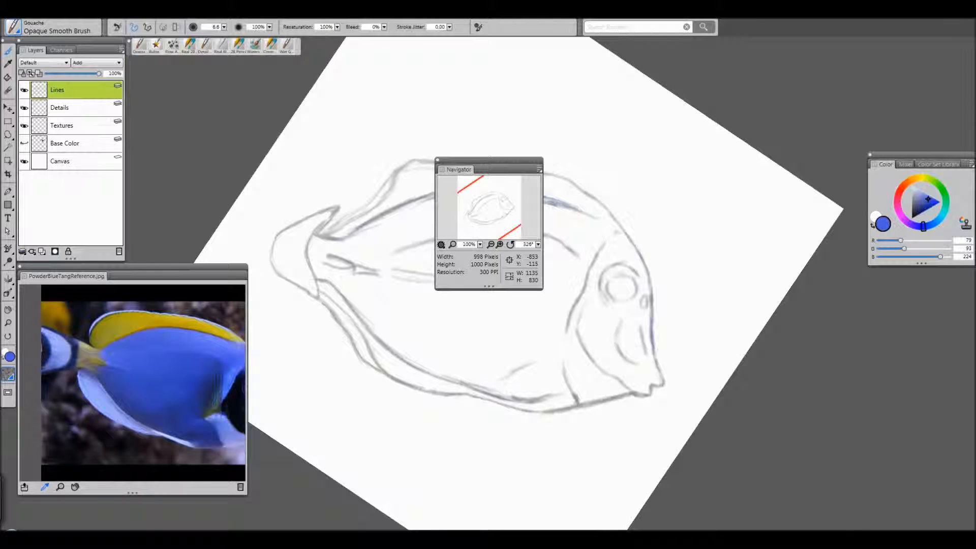
- Open the advanced brush controls and examine the Color Variability, Stroke Jitter and Color Expression settings
left_click(481, 23)
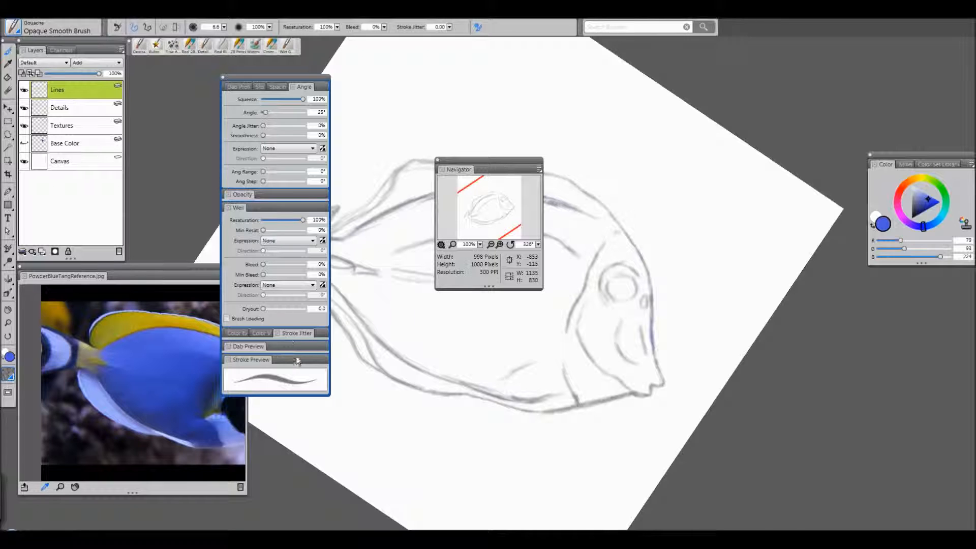
left_click(260, 333)
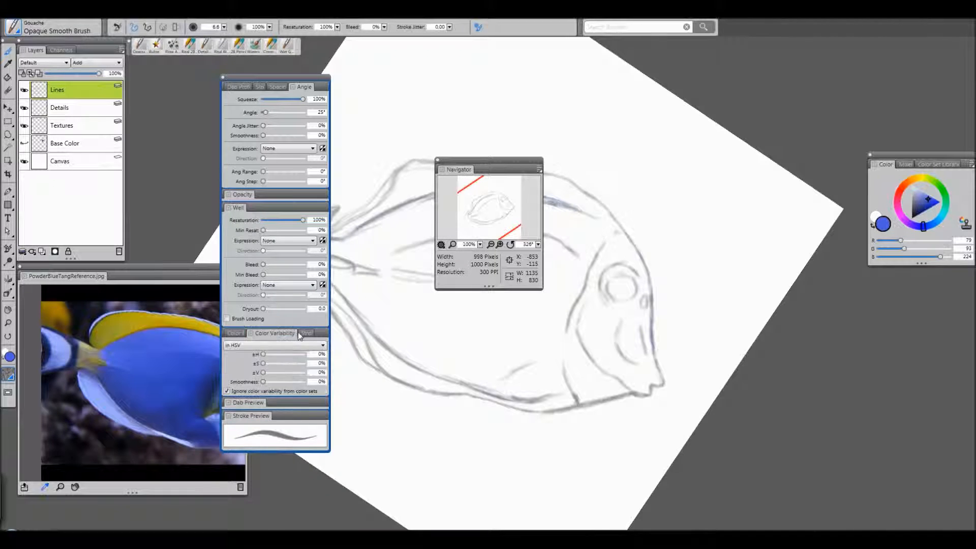
left_click(304, 334)
left_click(262, 334)
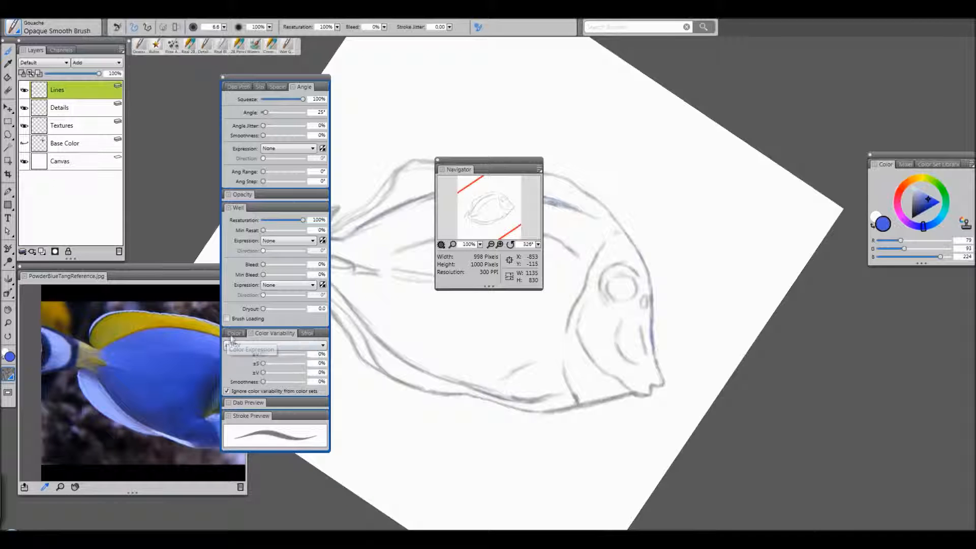
left_click(235, 333)
left_click(288, 334)
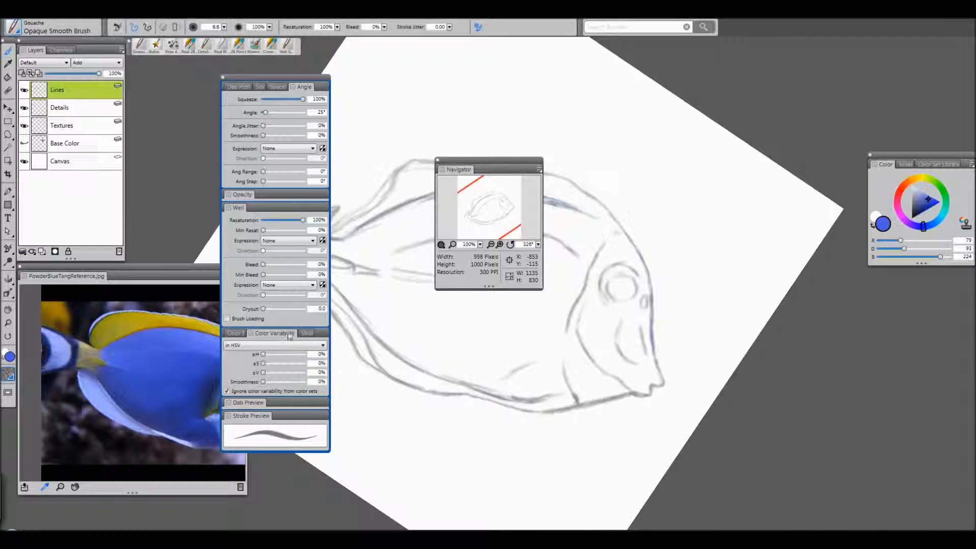
left_click(305, 334)
left_click(262, 334)
left_click(235, 334)
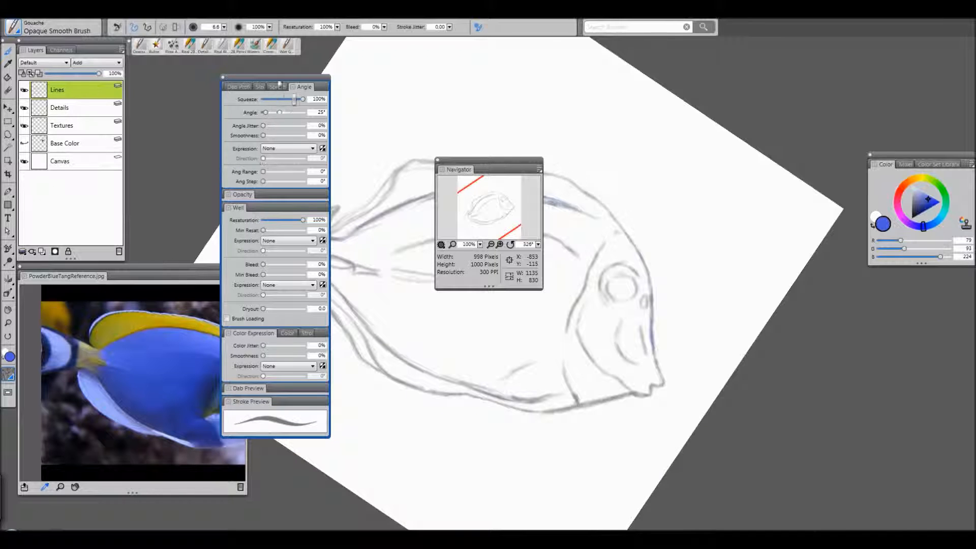
- Examine the brush's Dab Profile, Size and Spacing settings, and compare its colour and stroke jitter options
left_click(279, 87)
left_click(261, 86)
left_click(240, 89)
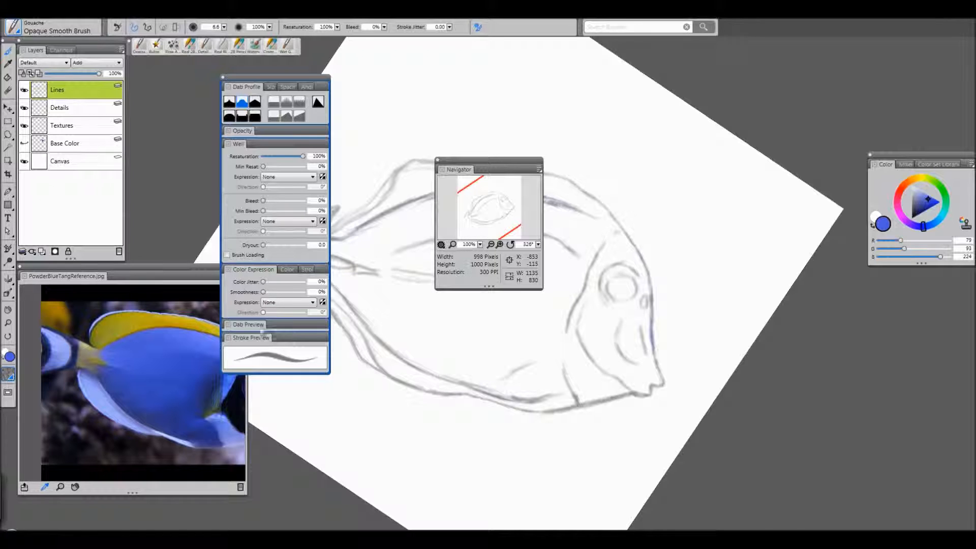
left_click(307, 270)
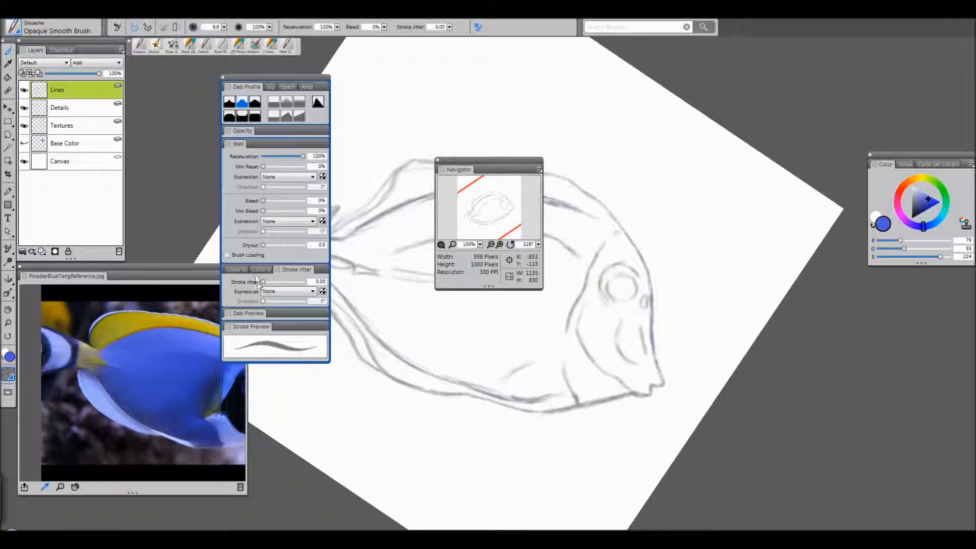
left_click(239, 269)
left_click(287, 270)
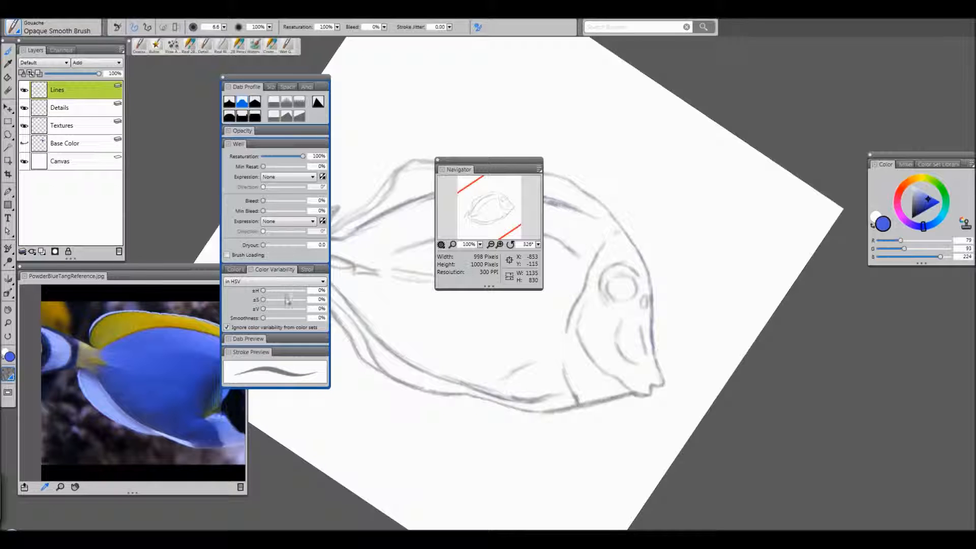
left_click(237, 269)
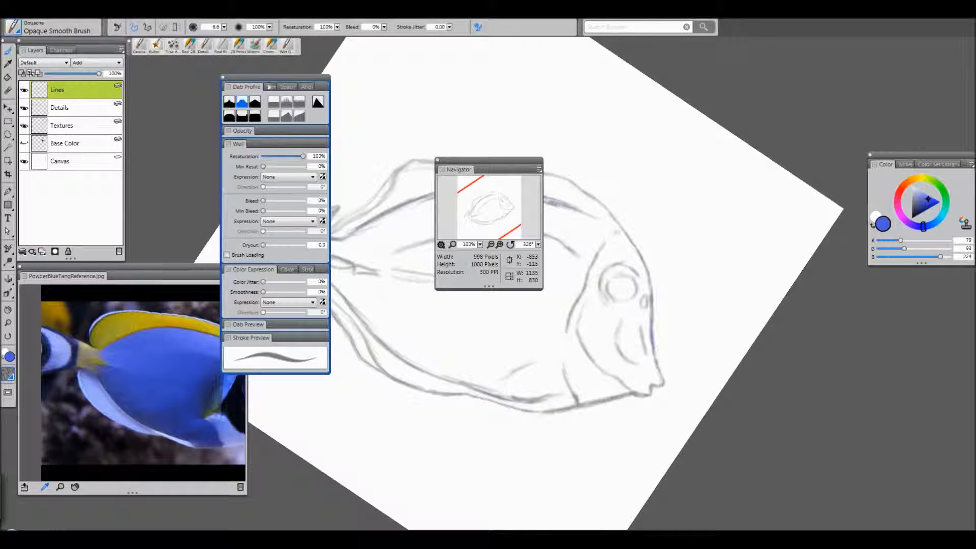
left_click(268, 87)
left_click(286, 86)
left_click(262, 87)
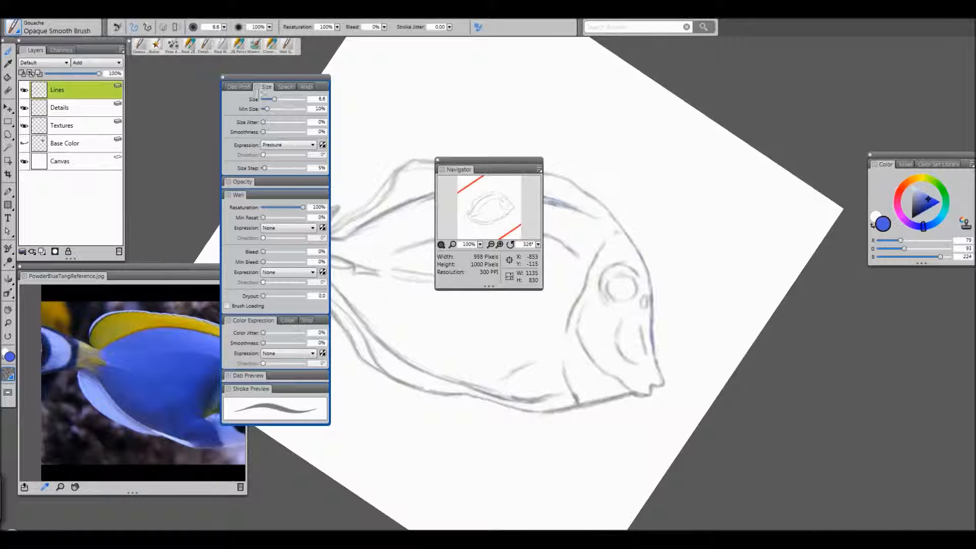
left_click(284, 87)
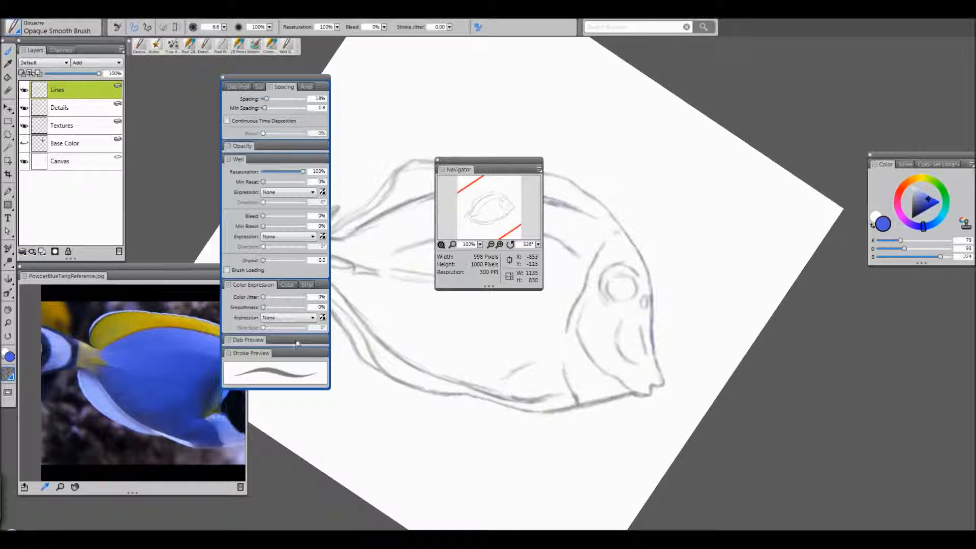
- Examine the brush's Angle and Size settings, and close the advanced brush controls
left_click(305, 86)
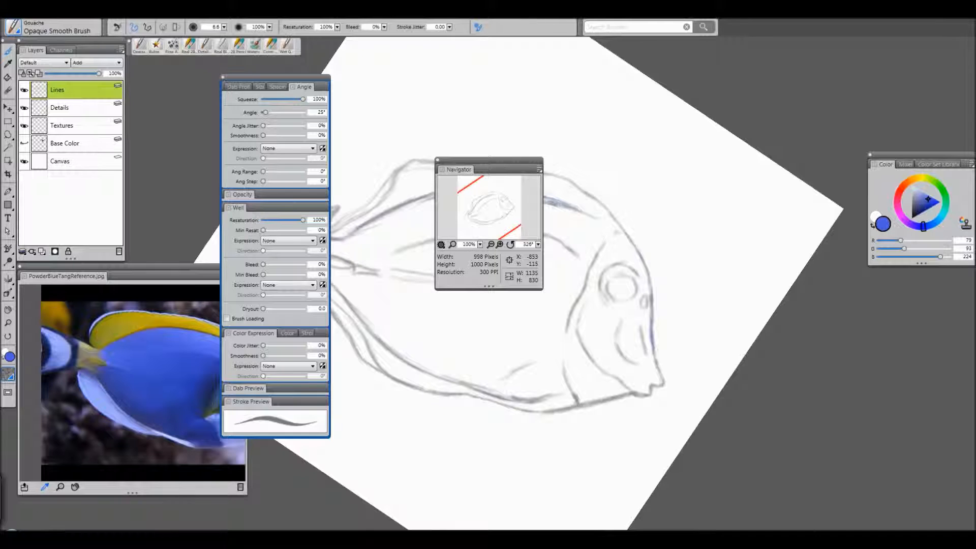
left_click(222, 79)
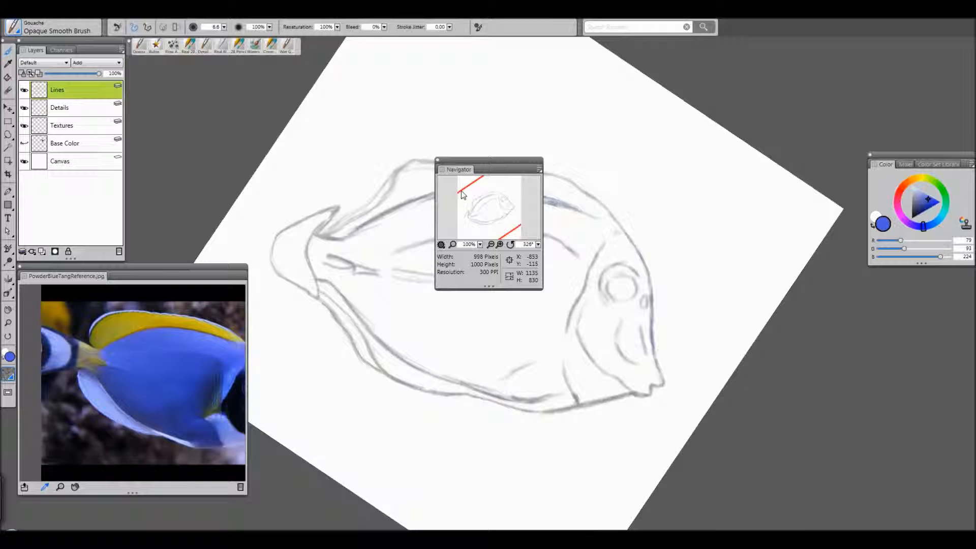
left_click(480, 28)
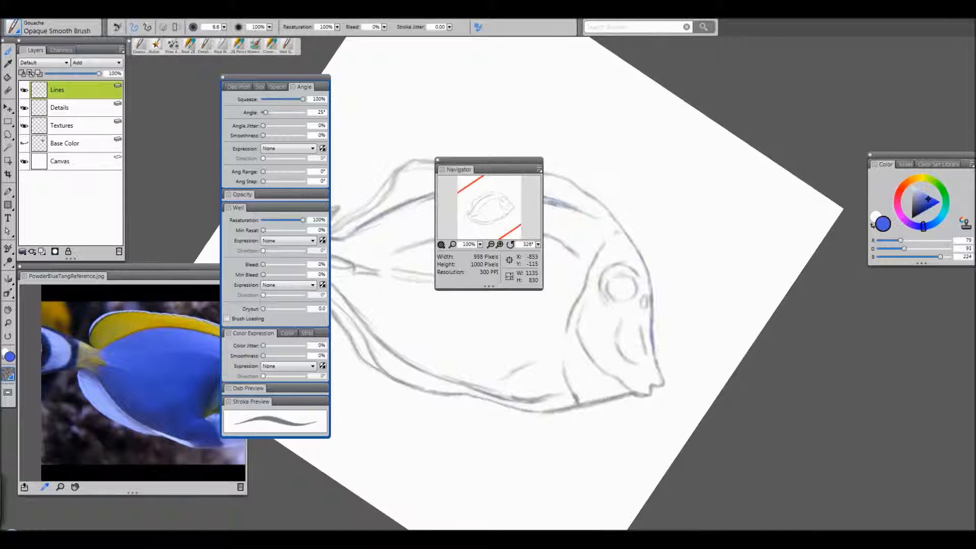
left_click(259, 87)
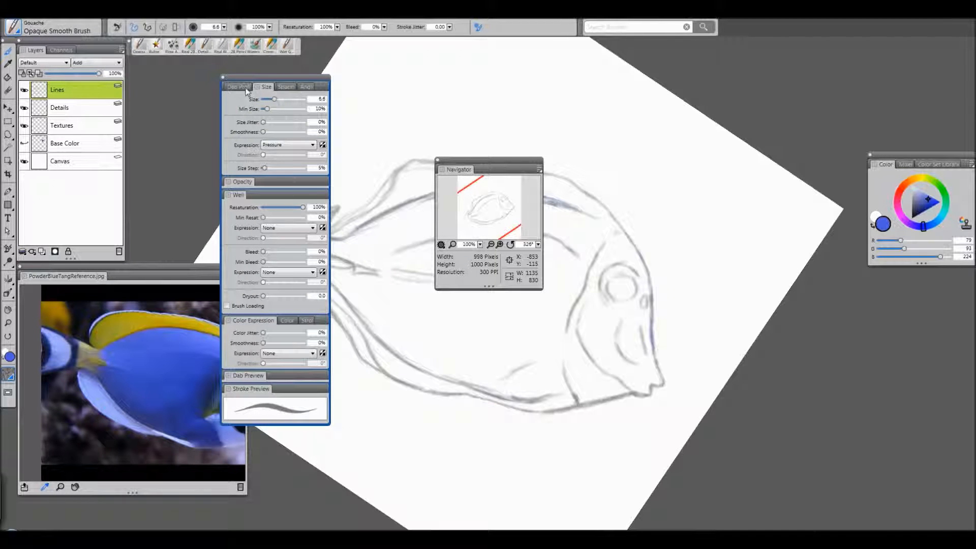
left_click(223, 78)
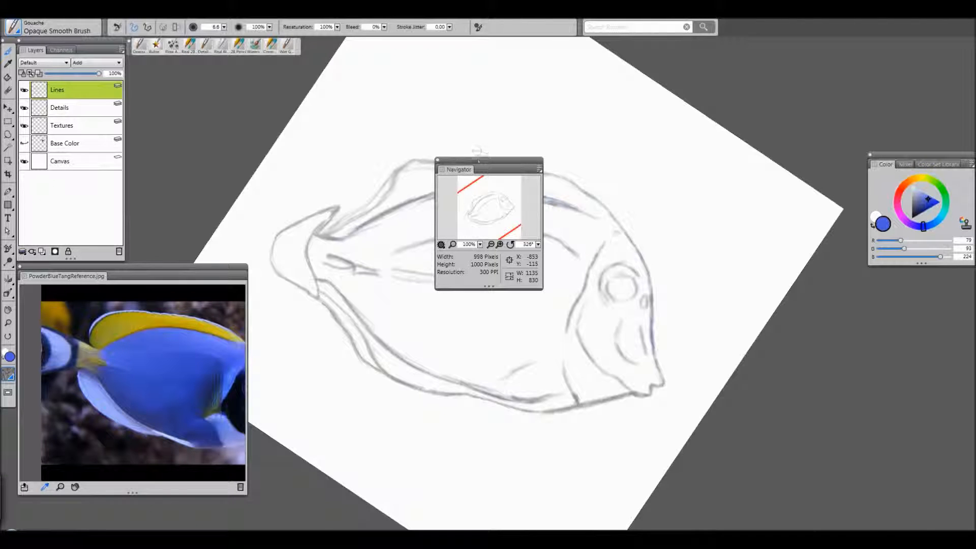
- Move the Navigator off the fish sketch and place it directly above the Color panel
left_click_drag(478, 159, 913, 23)
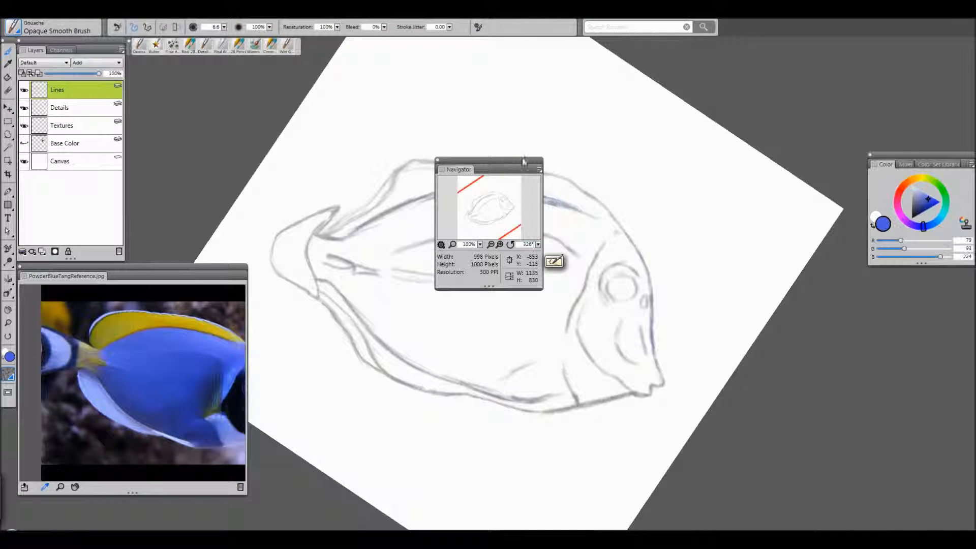
left_click_drag(505, 160, 935, 32)
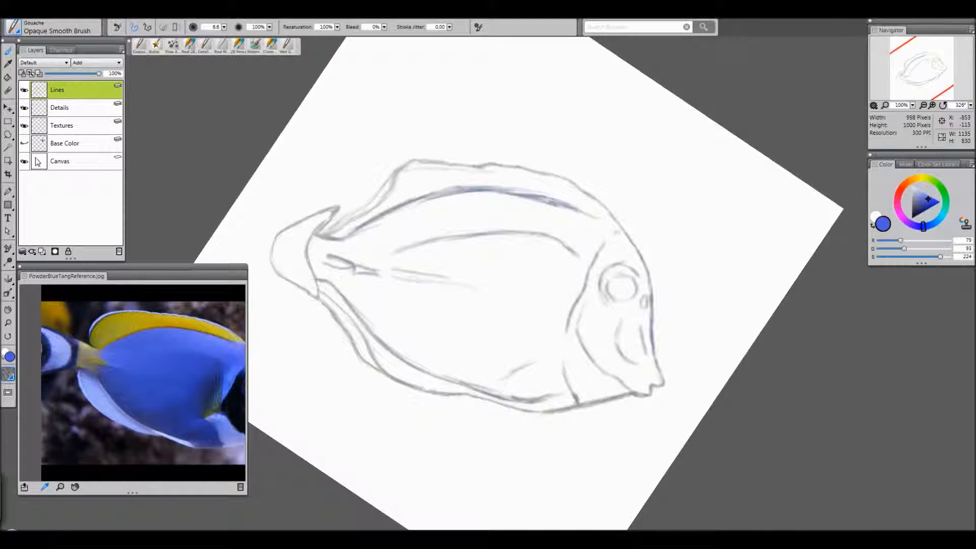
- Toggle the Canvas layer's visibility to compare the sketch on white paper and on transparency, leaving the layer shown
left_click(48, 168)
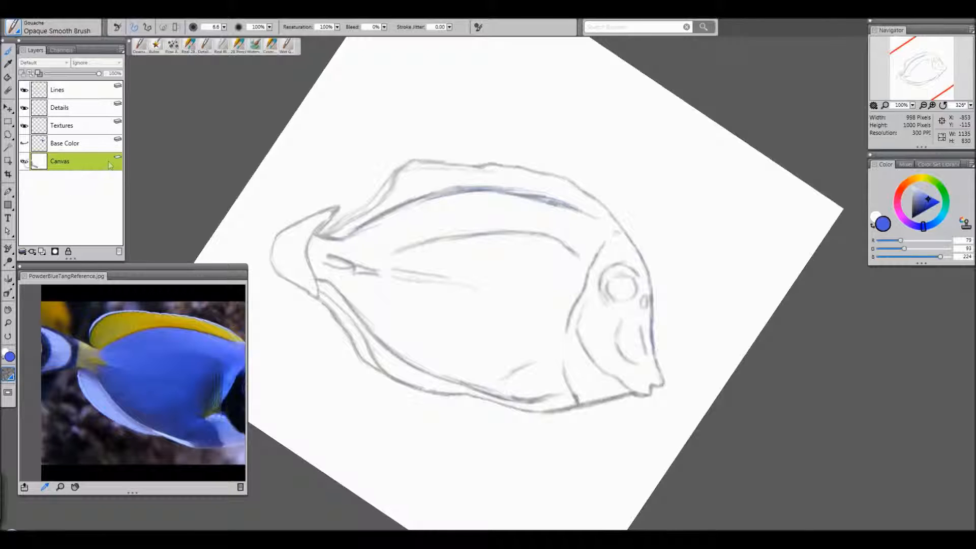
left_click(80, 149)
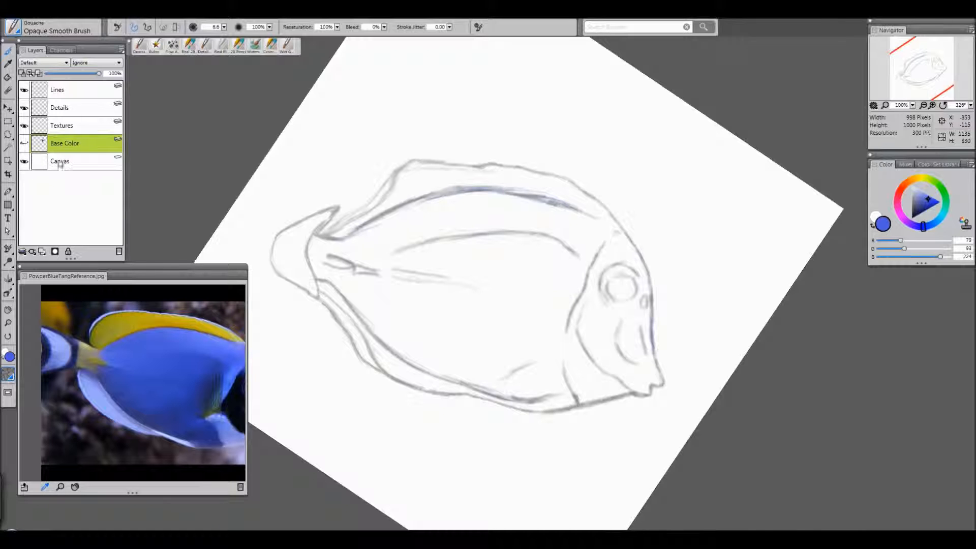
left_click(24, 161)
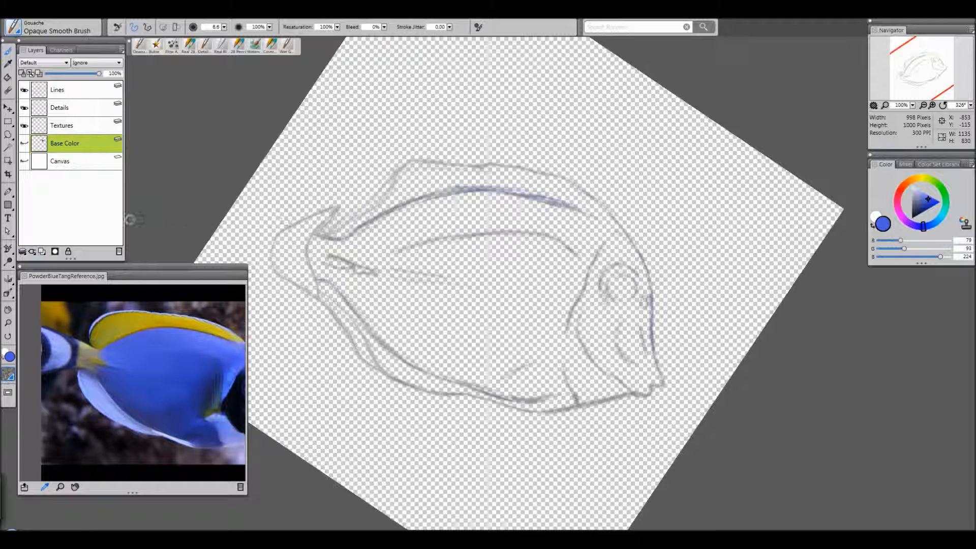
left_click(25, 161)
left_click(25, 161)
left_click(24, 161)
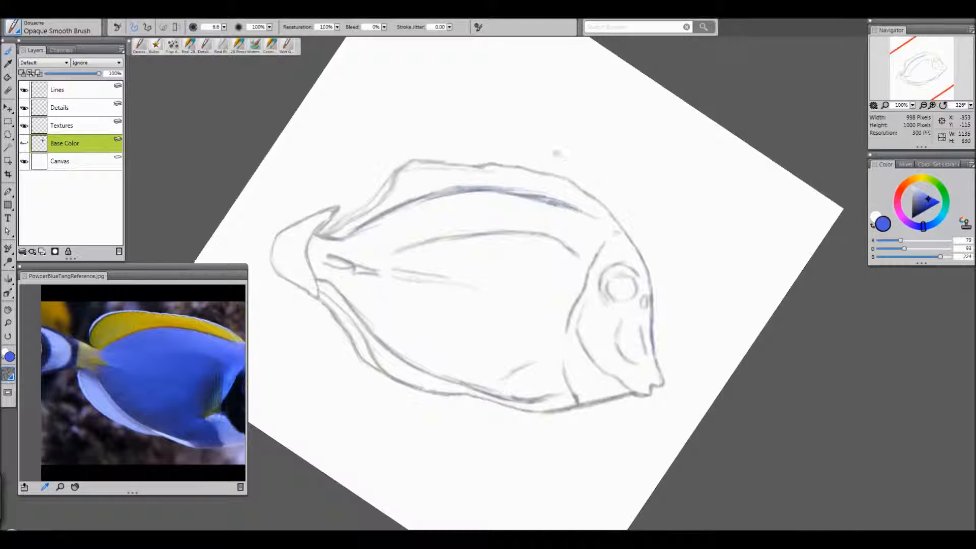
left_click(24, 162)
left_click(24, 161)
- Show the Base Color layer and make it the active layer for painting
left_click(24, 143)
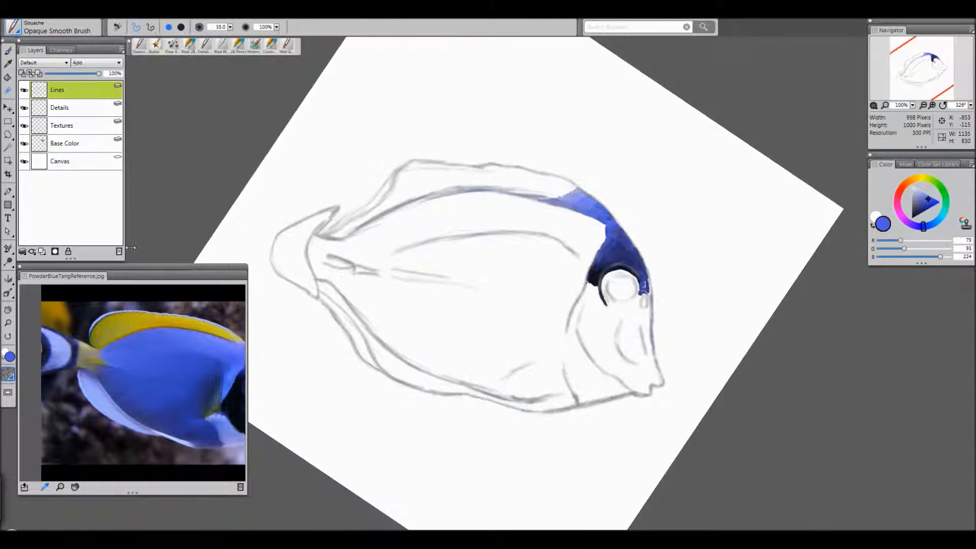
left_click(74, 148)
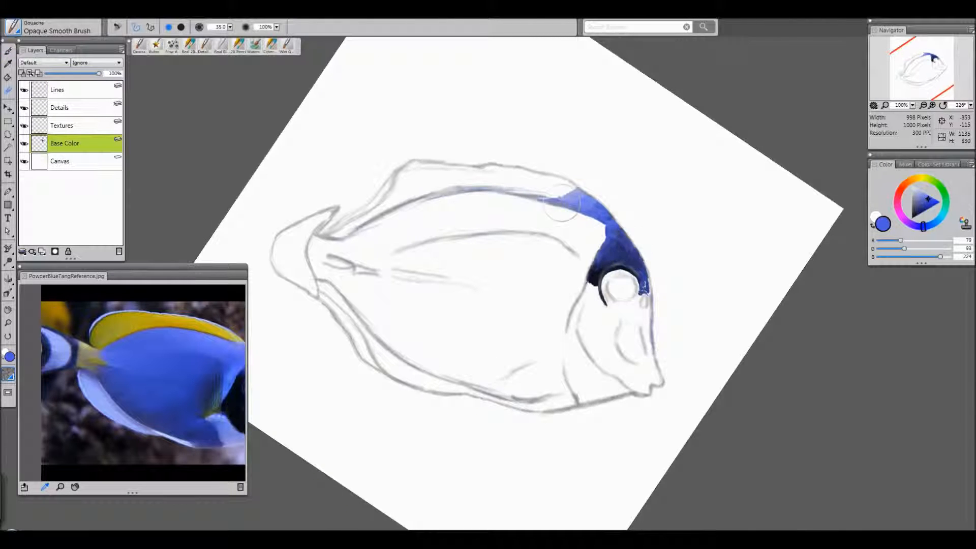
left_click_drag(610, 224, 591, 206)
- Zoom the reference photo in and out, and pan it to view the fish's head and body
left_click(60, 487)
left_click(103, 418)
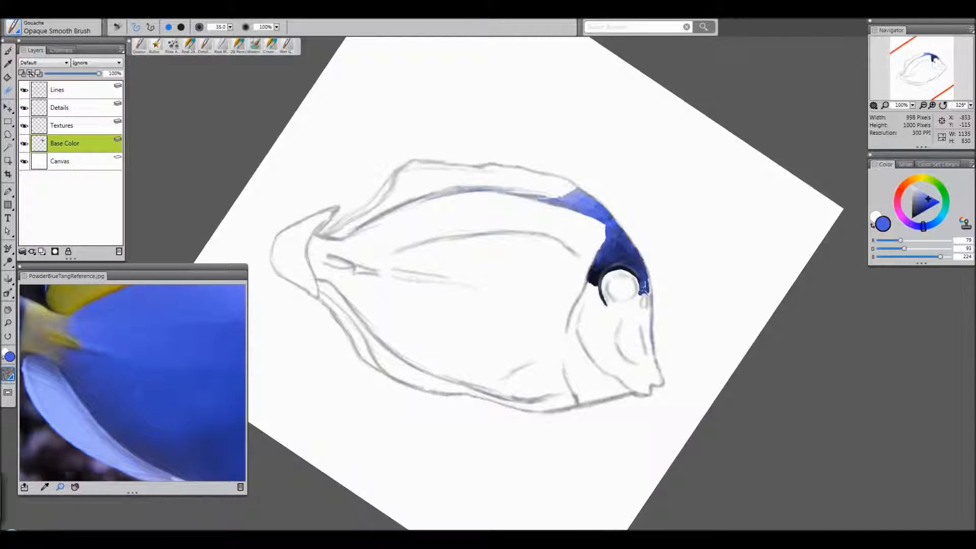
left_click(105, 436, "alt")
left_click(160, 419, "alt")
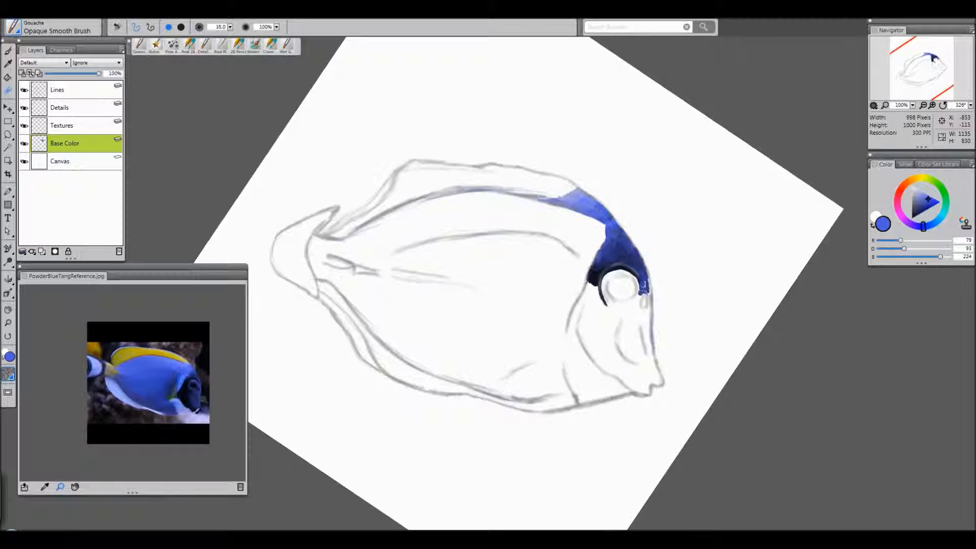
left_click(199, 397)
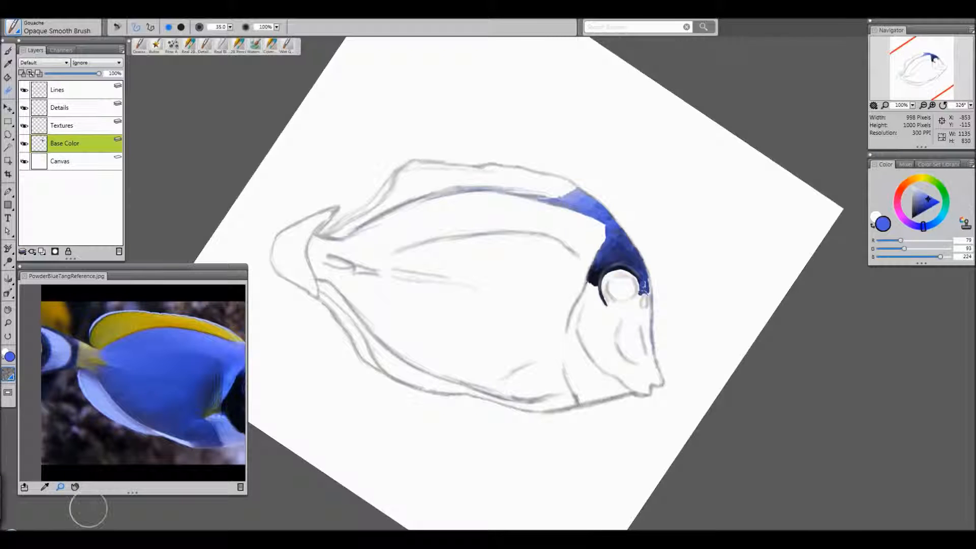
left_click(75, 486)
left_click_drag(202, 432, 126, 425)
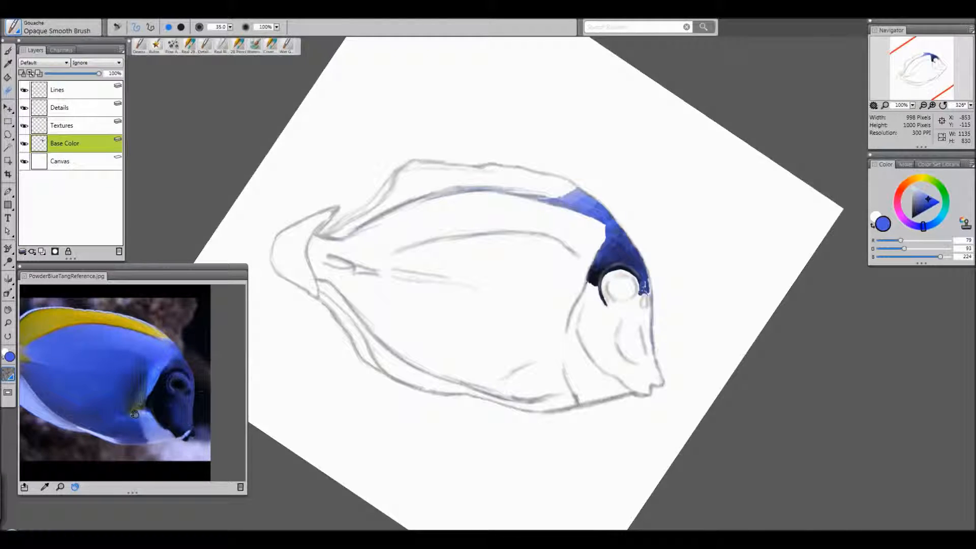
- Zoom the canvas out and adjust it to 33% to view the whole fish sketch
left_click(926, 102)
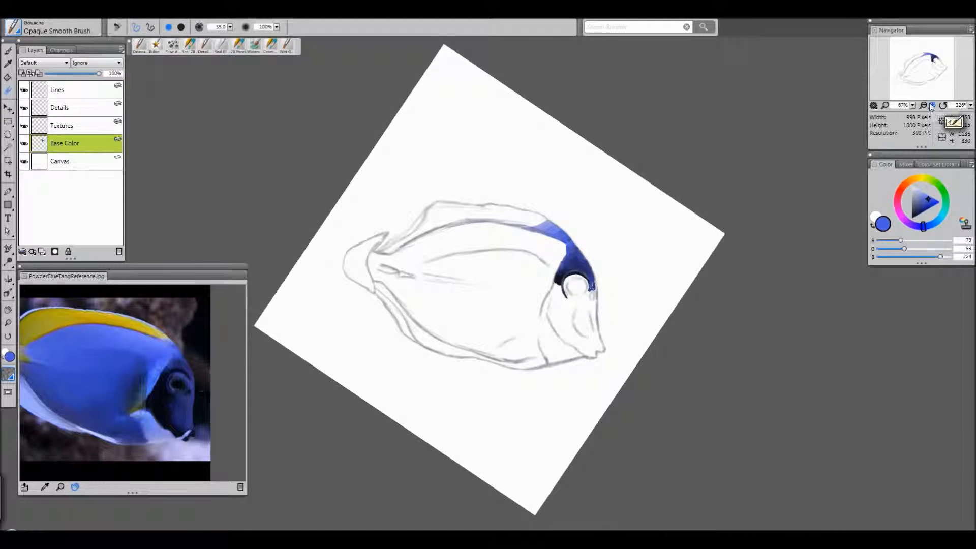
left_click(923, 105)
left_click(923, 105)
left_click(924, 105)
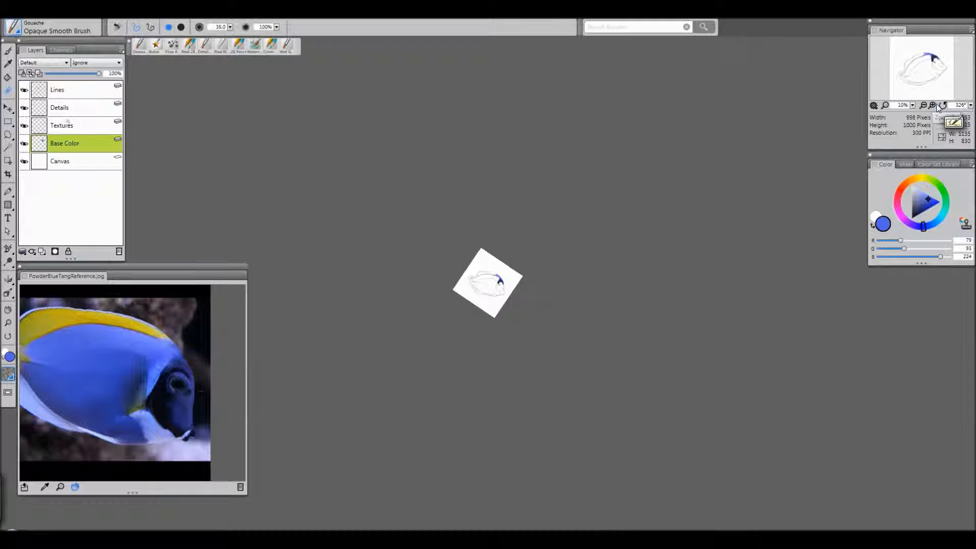
left_click(933, 105)
left_click(932, 105)
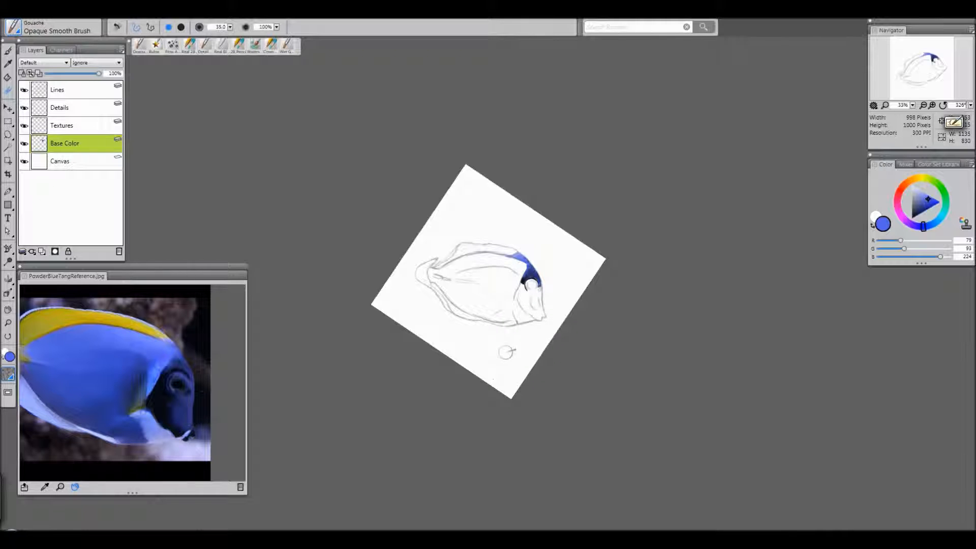
- Compare magnifications of the reference photo, ending close up on the fish's eye and pectoral fin
left_click(60, 487)
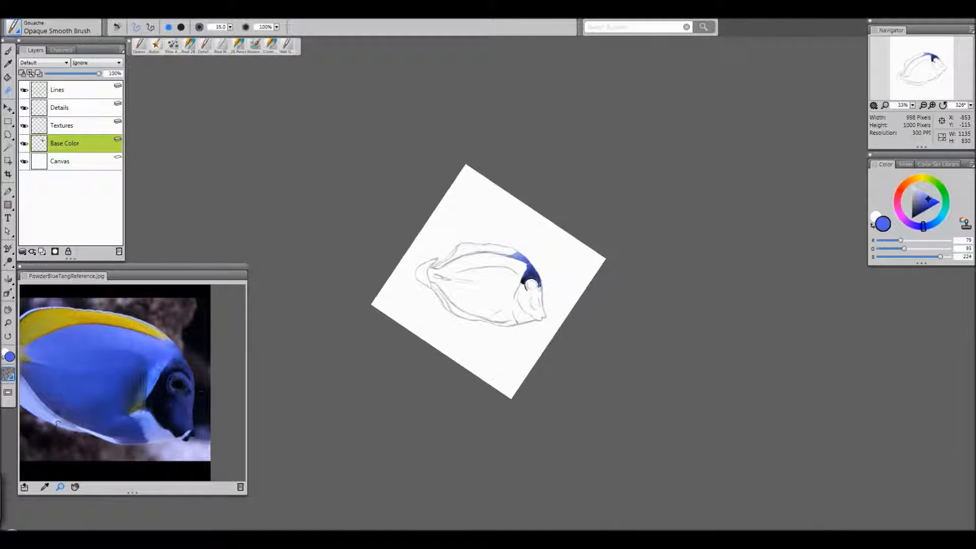
left_click(57, 415, "alt")
left_click(93, 422, "alt")
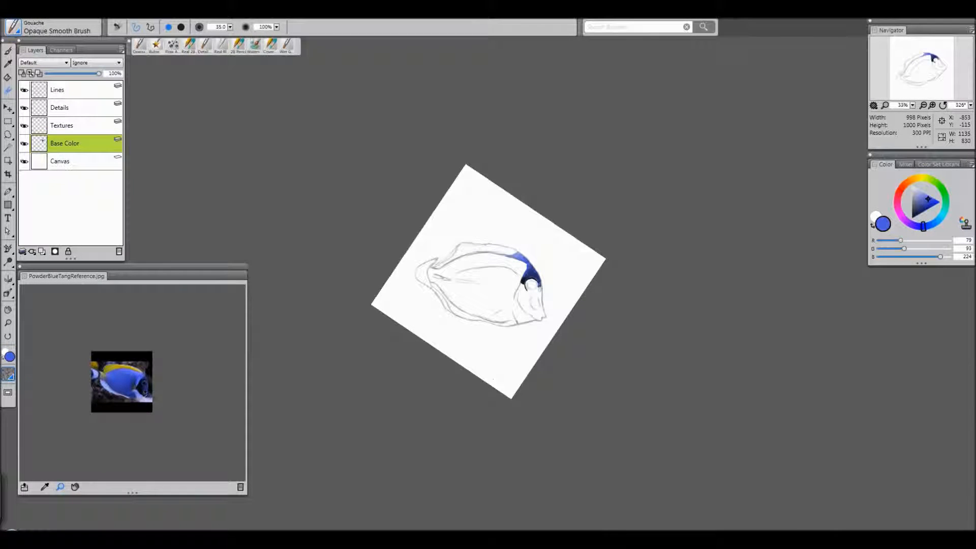
left_click(151, 400)
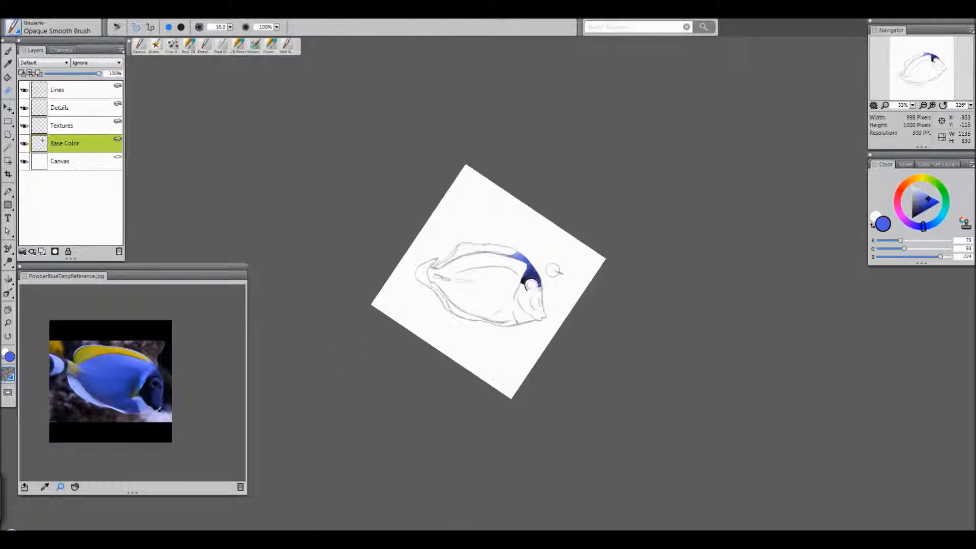
left_click_drag(522, 275, 530, 257)
left_click(157, 387)
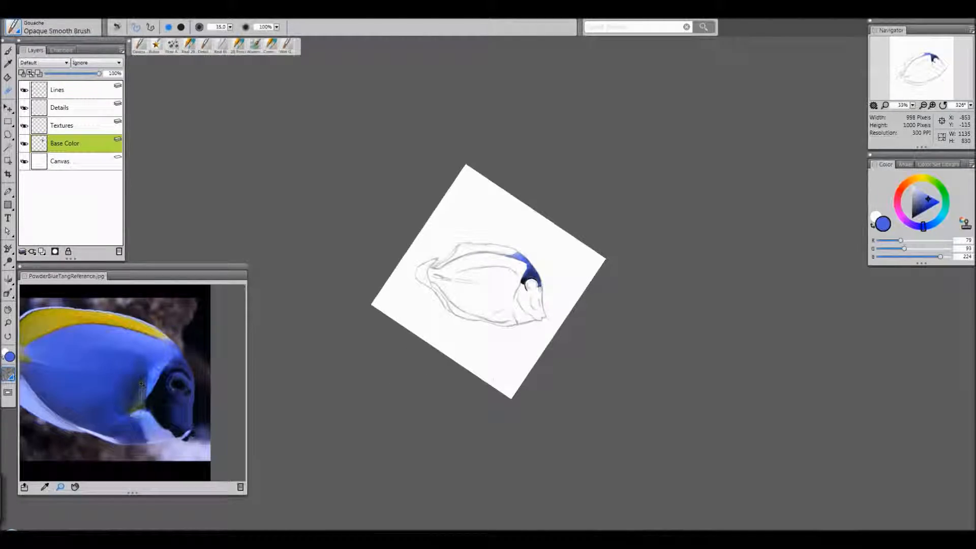
left_click(141, 386)
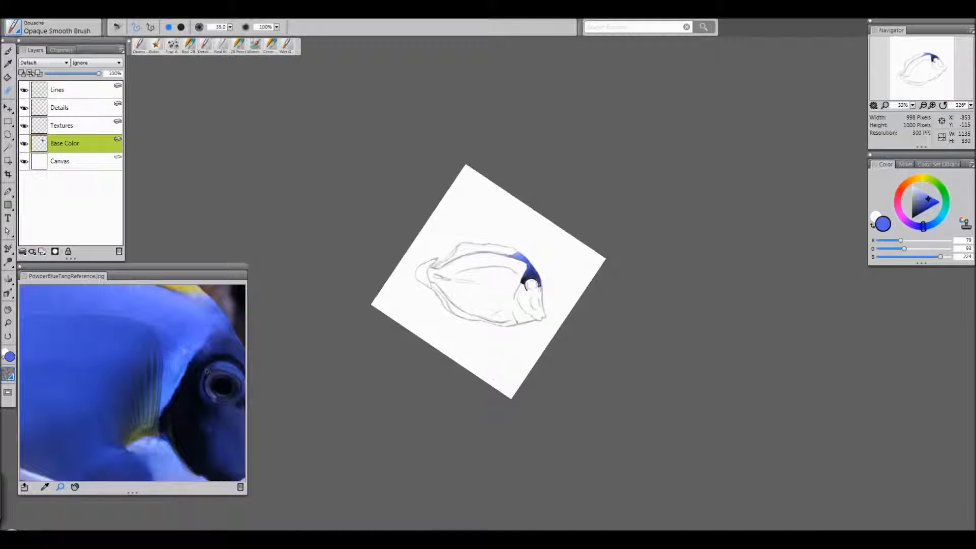
- Undo the stray stroke on the fish and zoom the canvas in to 150%
left_click_drag(520, 298, 524, 305)
key("ctrl+z")
left_click(933, 106)
left_click(934, 106)
left_click(934, 106)
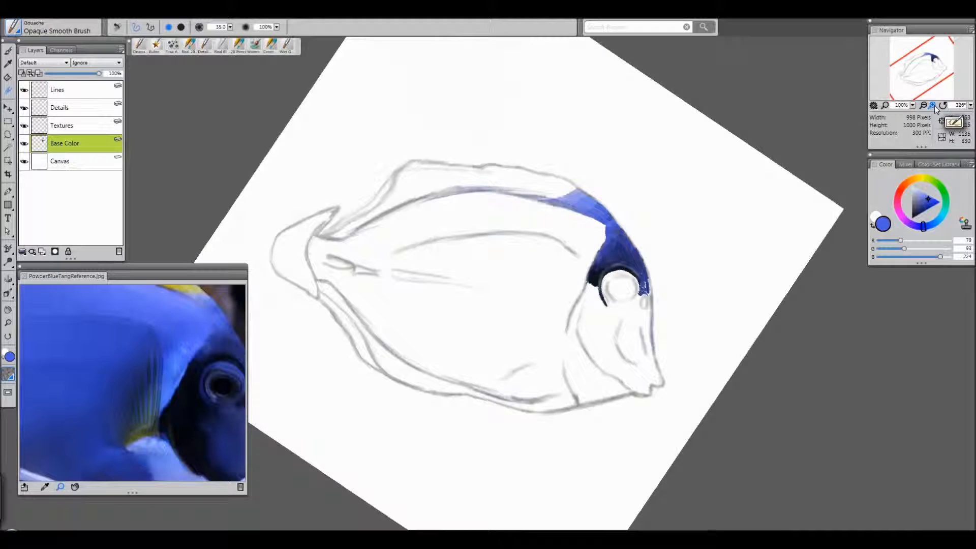
left_click(934, 106)
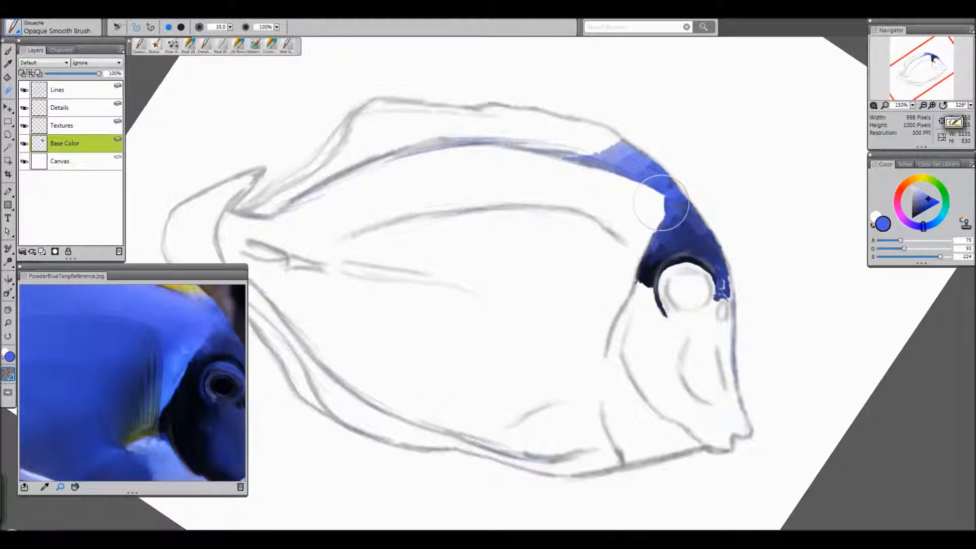
- Set the eraser size to 2.2 and reposition the fish sketch in the canvas view
left_click_drag(229, 27, 208, 34)
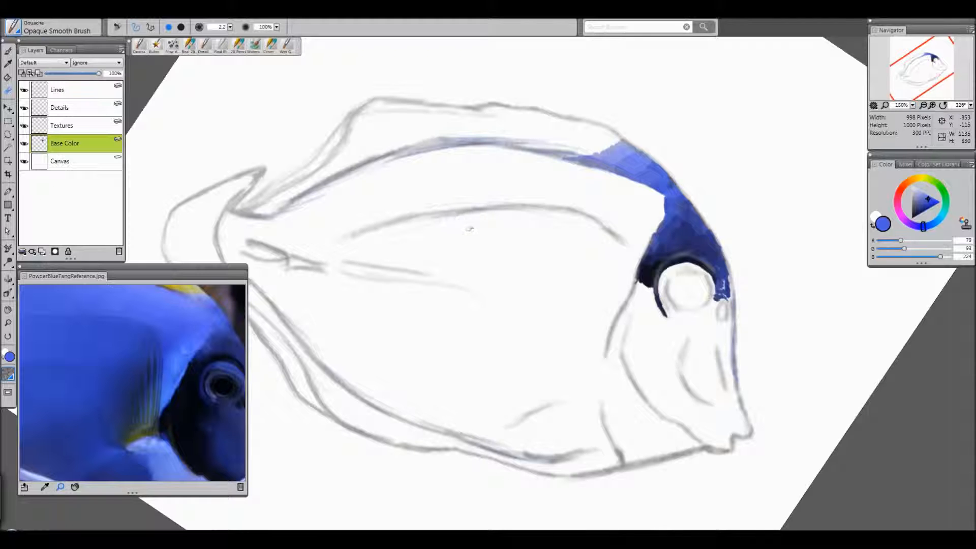
left_click_drag(924, 81, 919, 75)
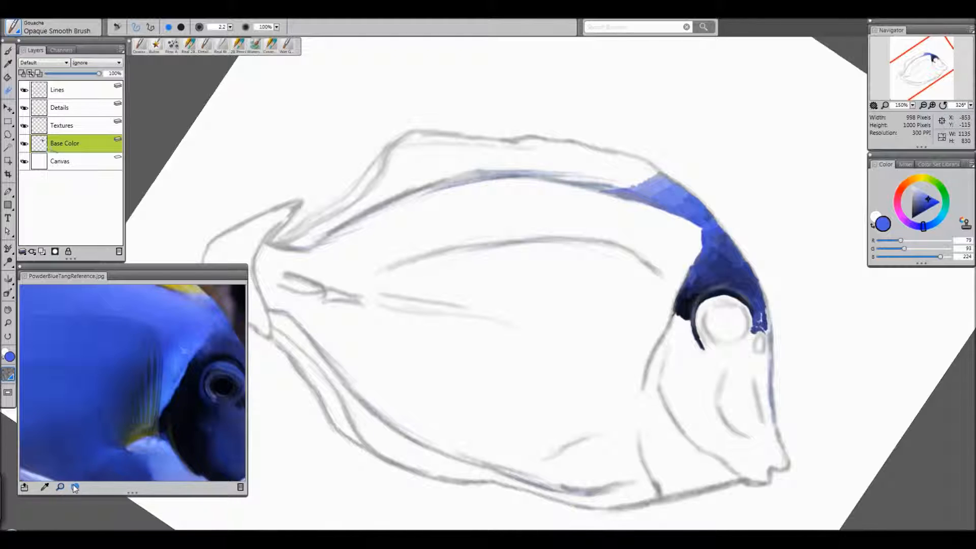
- Examine the reference photo's yellow dorsal fin, blue body, lower fin edge and dark face for colour and shading
left_click_drag(109, 450, 87, 410)
left_click_drag(87, 371, 176, 386)
left_click_drag(64, 356, 18, 381)
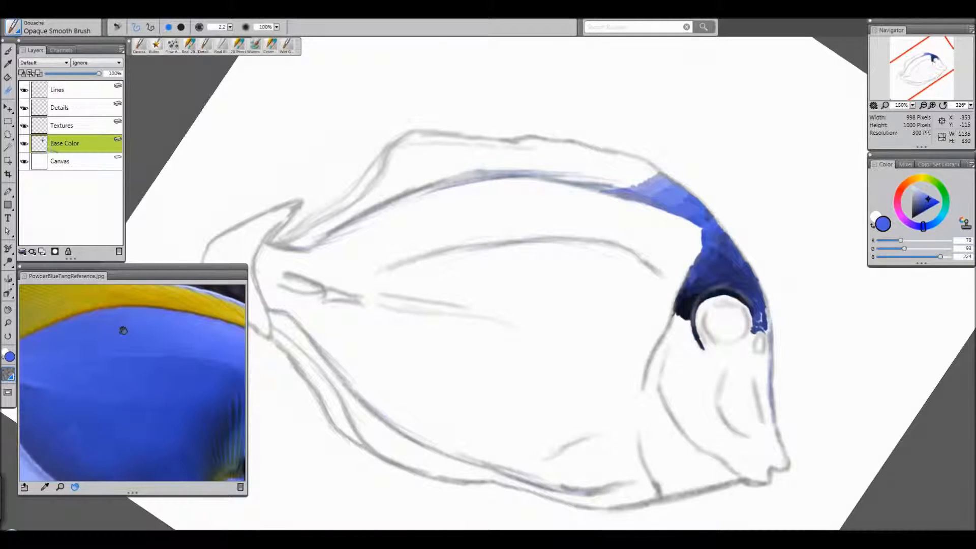
left_click_drag(173, 381, 13, 392)
left_click_drag(120, 436, 104, 397)
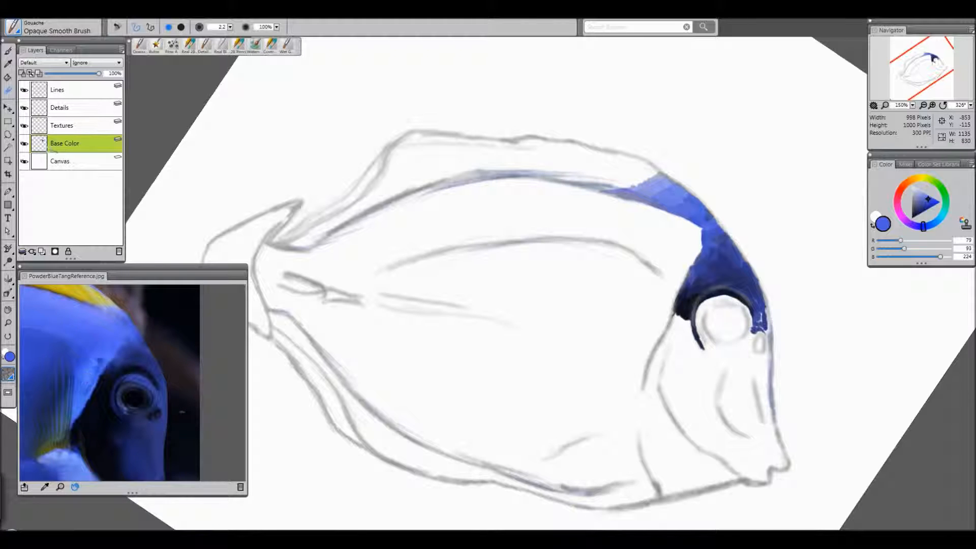
left_click_drag(51, 351, 148, 392)
left_click_drag(60, 391, 105, 394)
left_click_drag(68, 368, 179, 411)
left_click_drag(133, 380, 47, 308)
left_click_drag(190, 412, 144, 383)
left_click_drag(51, 351, 94, 369)
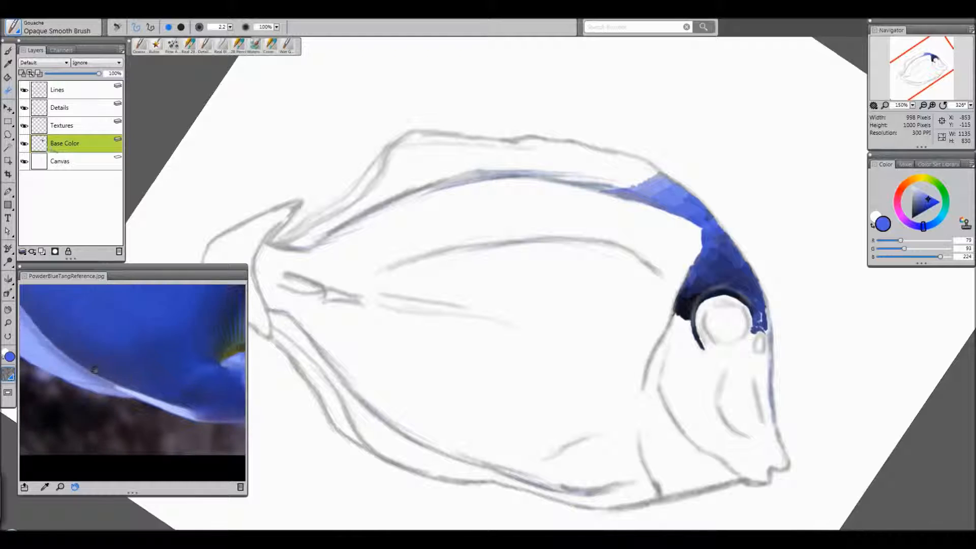
left_click_drag(178, 411, 101, 410)
left_click_drag(229, 351, 159, 426)
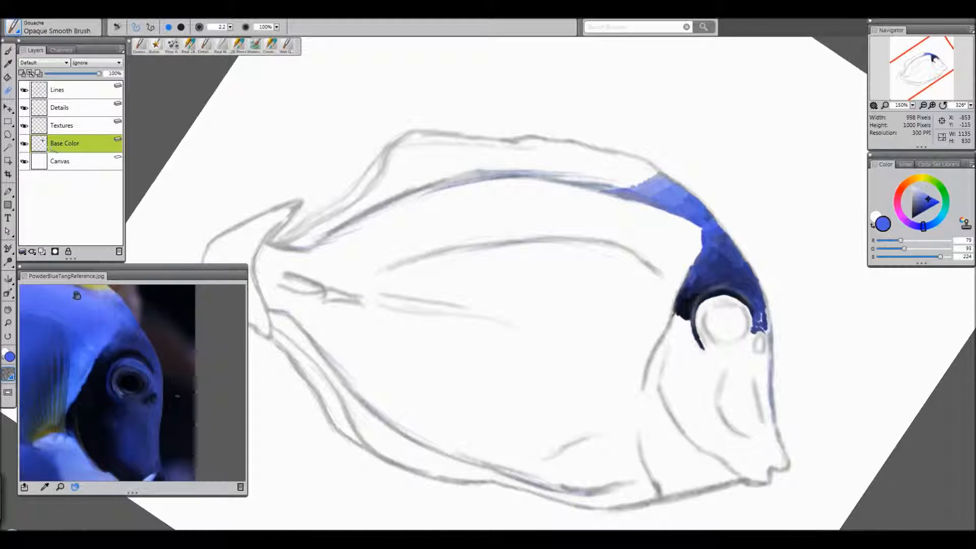
left_click_drag(101, 361, 171, 367)
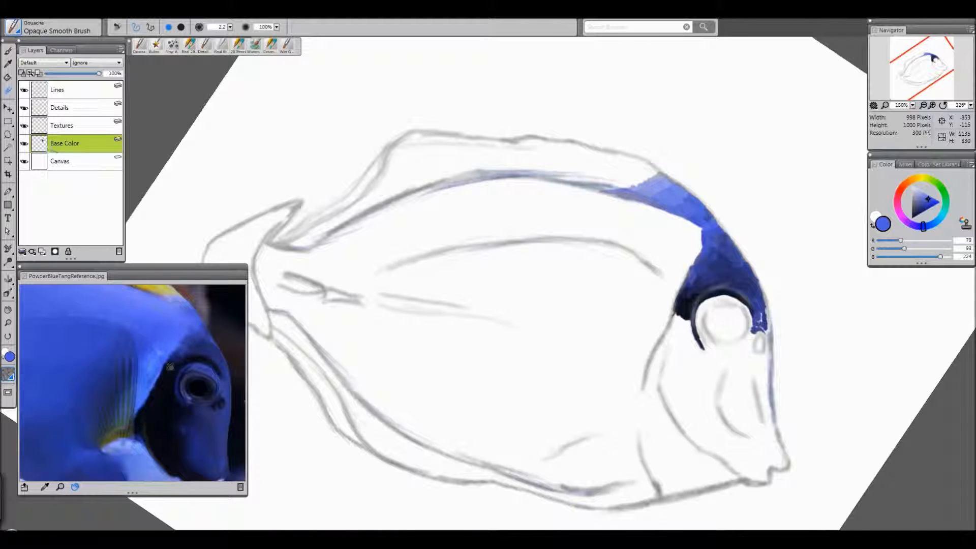
- Make the Textures layer active
left_click(62, 126)
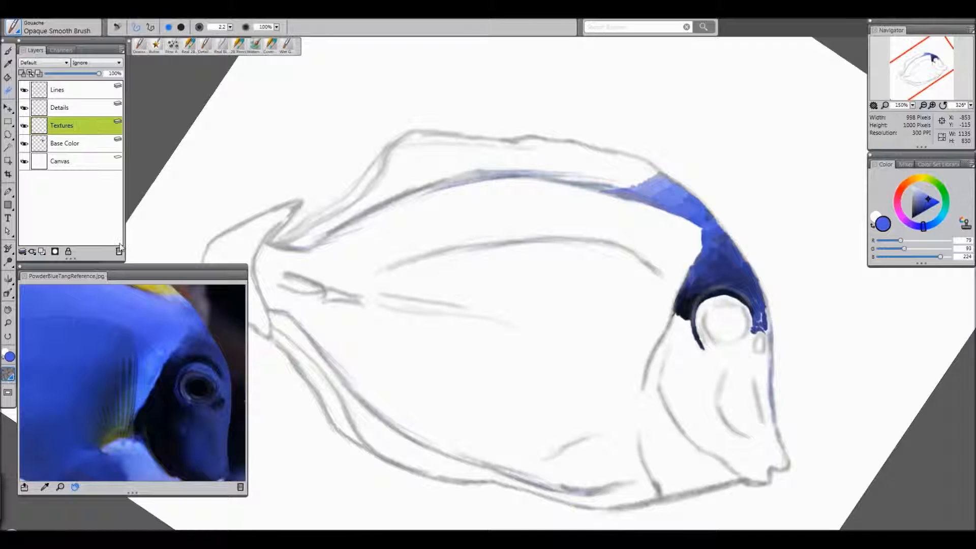
- Look over the composite methods available for the Textures layer
left_click_drag(162, 305, 176, 350)
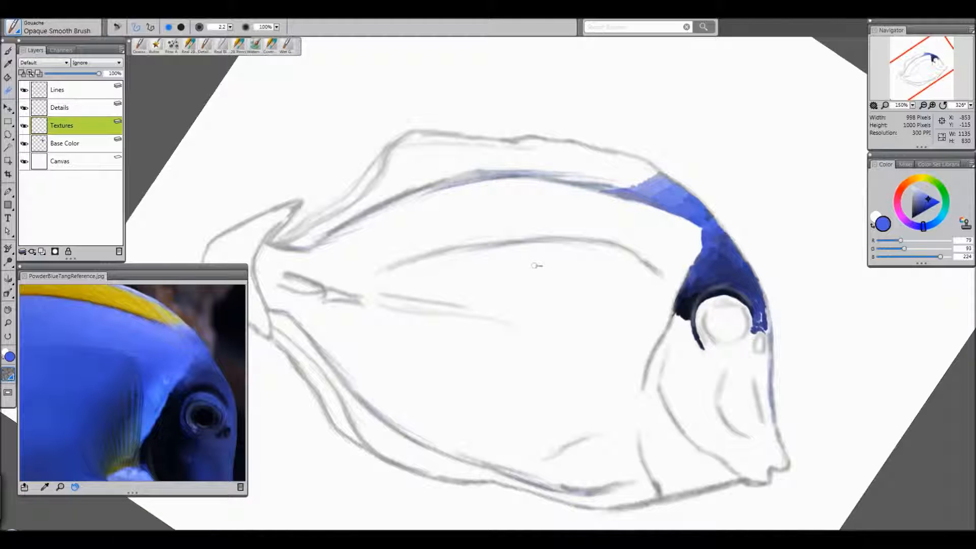
left_click(66, 63)
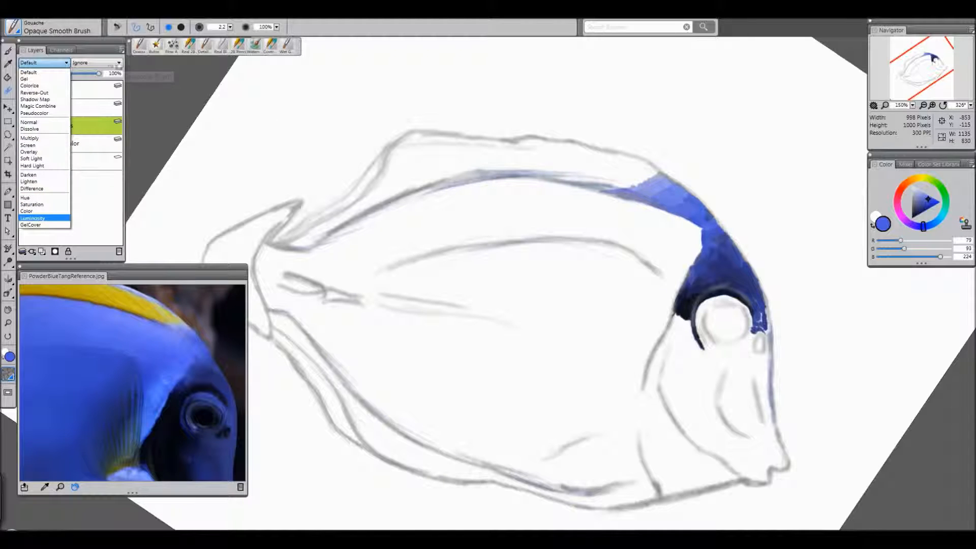
left_click(107, 56)
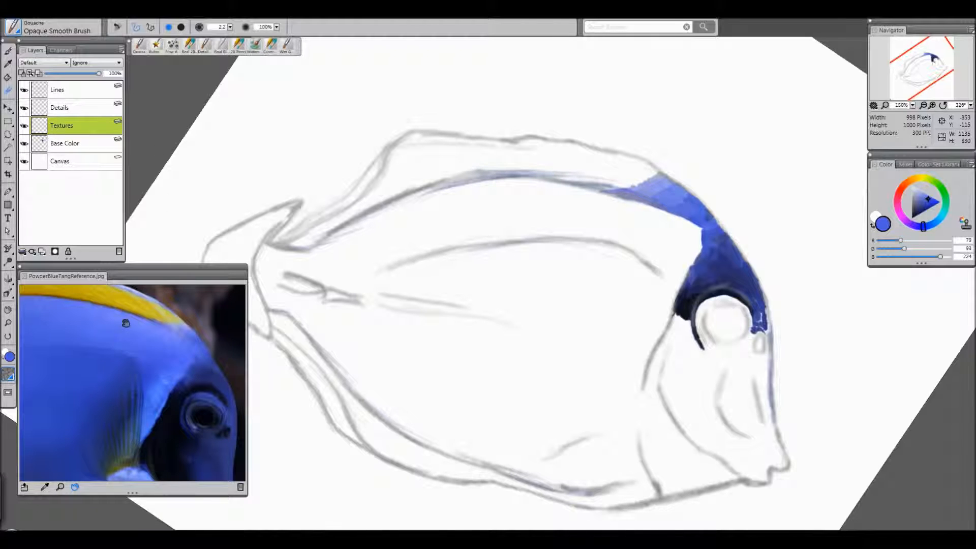
- Make the Details layer active
scroll(78, 321, "up", 3)
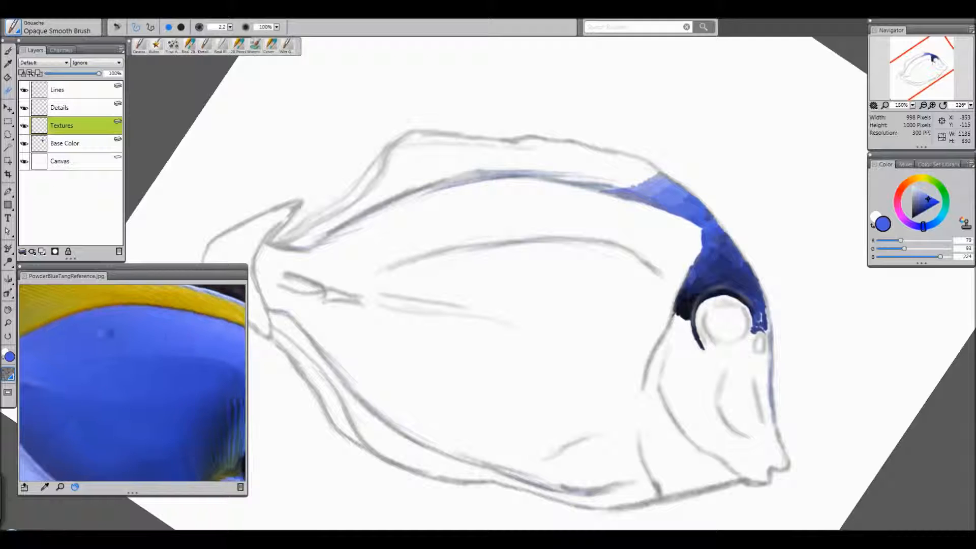
mouse_move(185, 370)
left_mouse_down()
mouse_move(82, 320)
mouse_move(87, 336)
mouse_move(189, 359)
left_mouse_up()
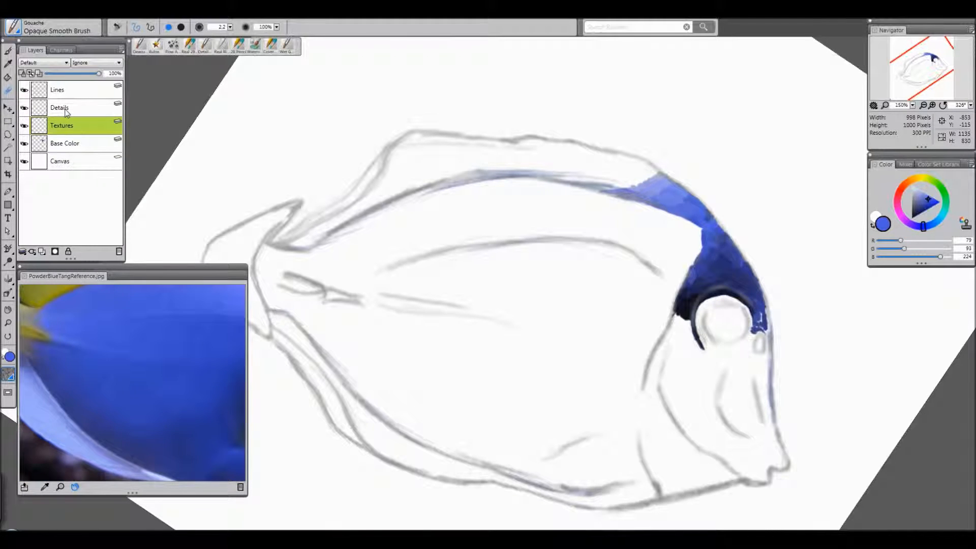
left_click_drag(192, 383, 238, 412)
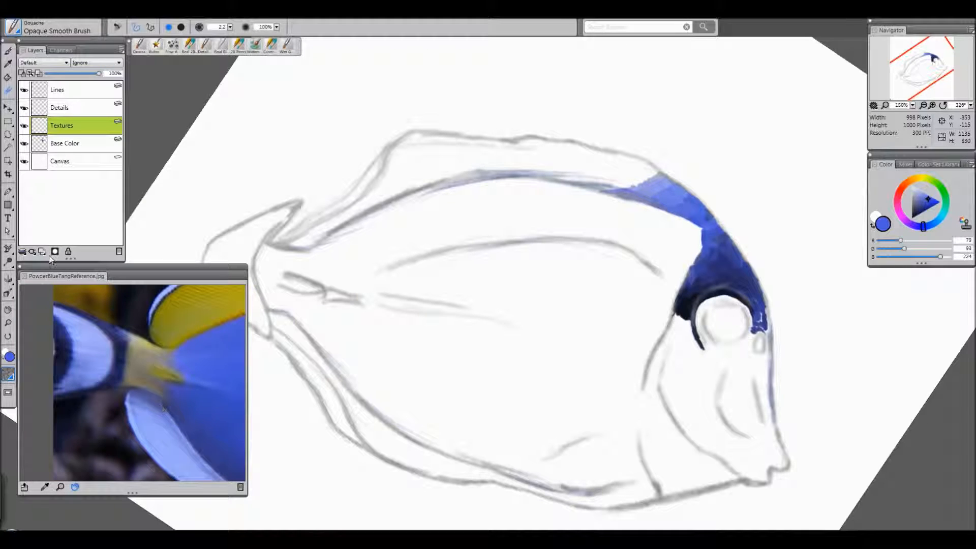
left_click_drag(189, 362, 56, 295)
left_click_drag(229, 399, 183, 411)
left_click(79, 108)
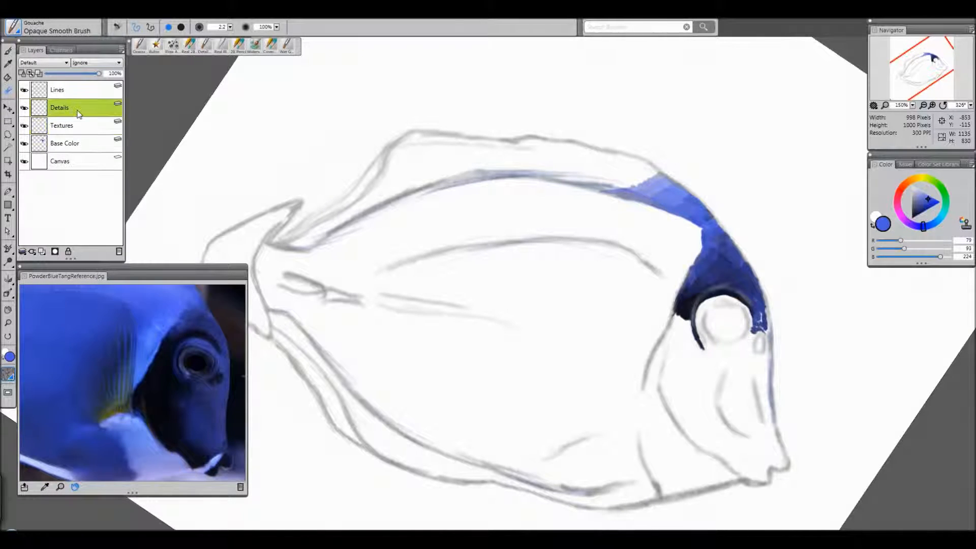
- Examine the reference photo's dark face, eye, mouth and pectoral fin for fine details
mouse_move(76, 396)
left_mouse_down()
mouse_move(159, 375)
mouse_move(218, 387)
mouse_move(234, 412)
mouse_move(89, 394)
left_mouse_up()
left_click_drag(214, 441, 123, 418)
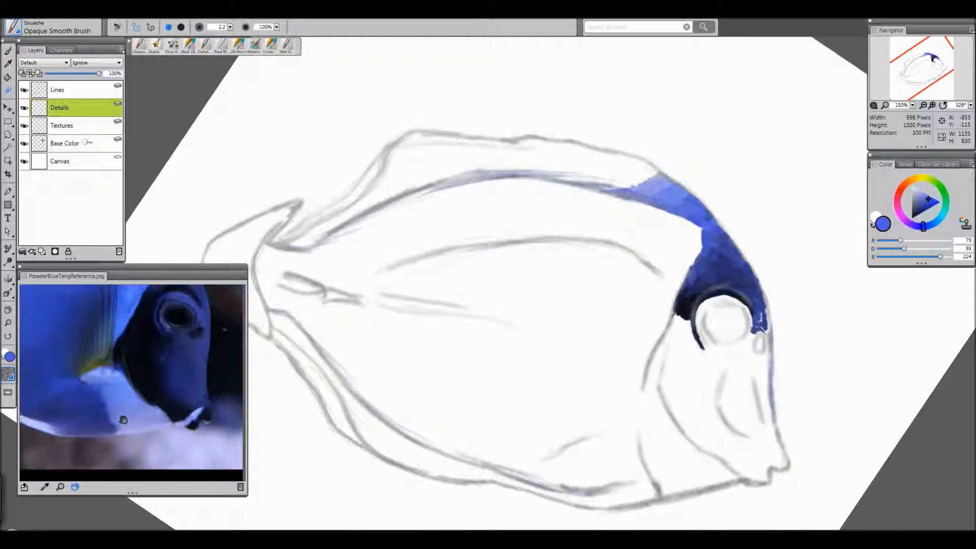
left_click_drag(202, 361, 167, 366)
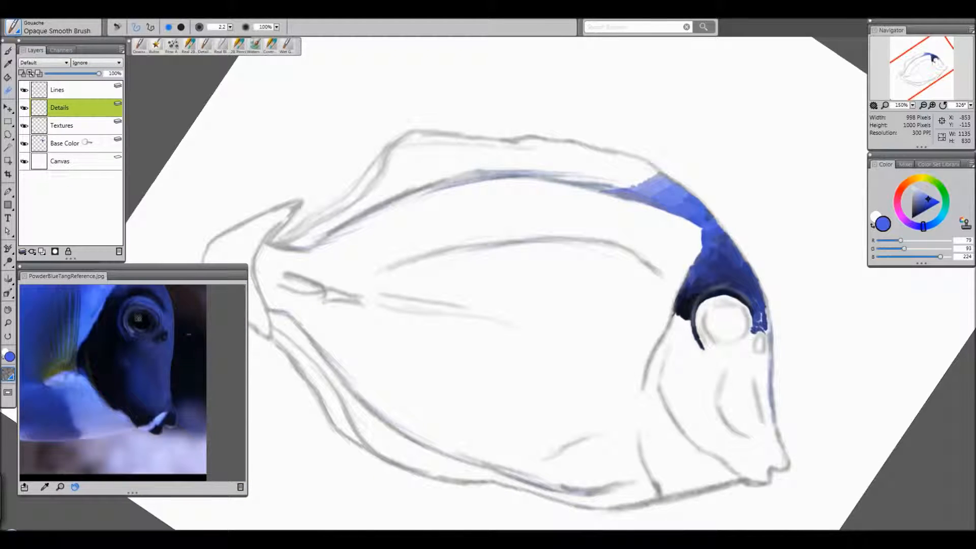
left_click_drag(143, 329, 144, 333)
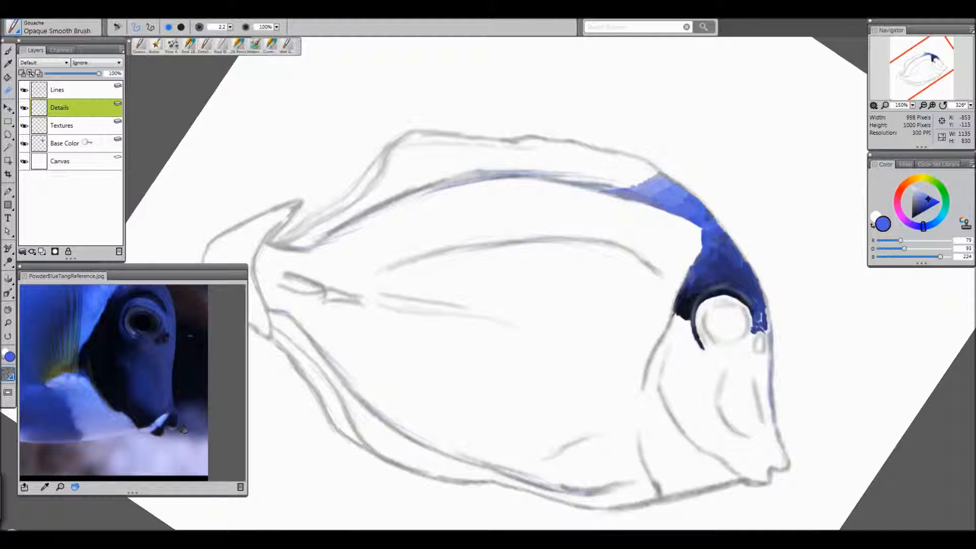
left_click_drag(133, 419, 181, 442)
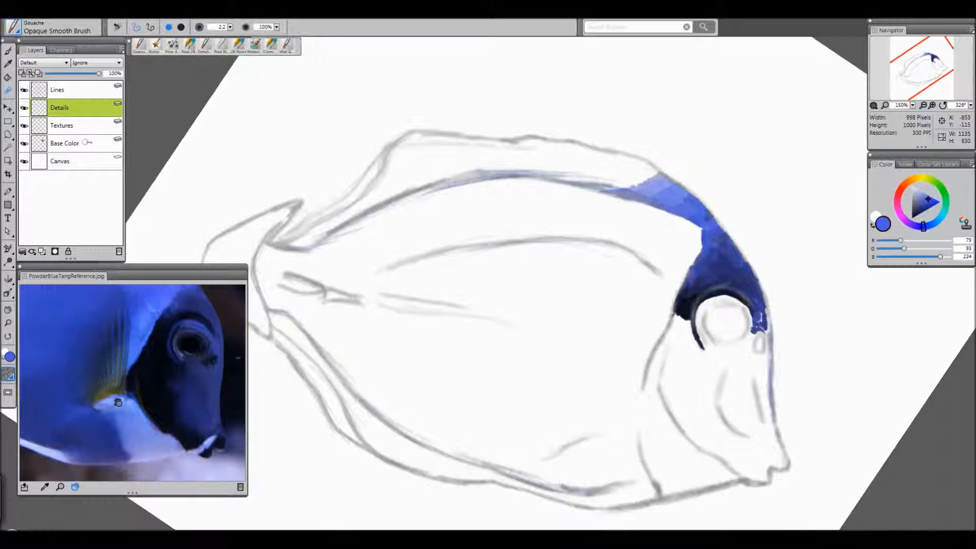
left_click_drag(133, 402, 186, 446)
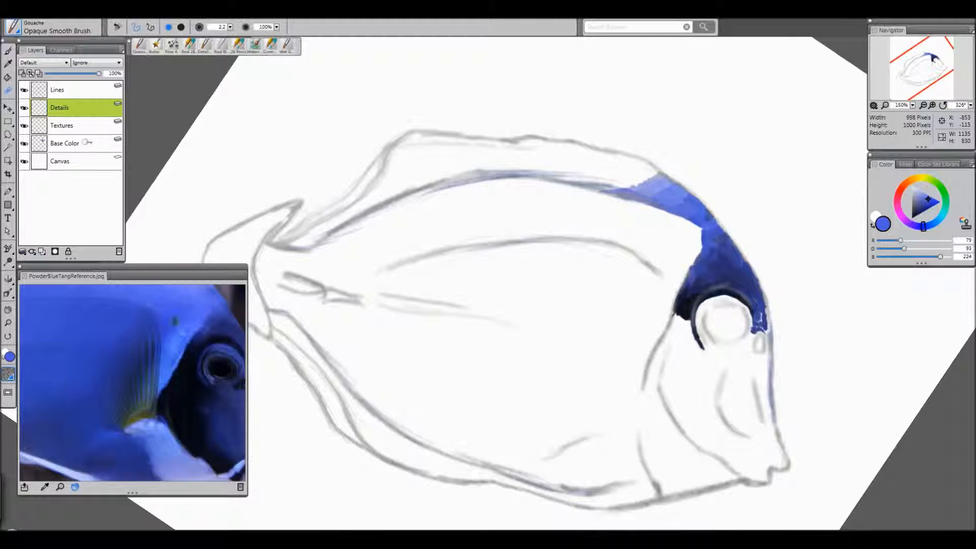
left_click_drag(145, 430, 224, 450)
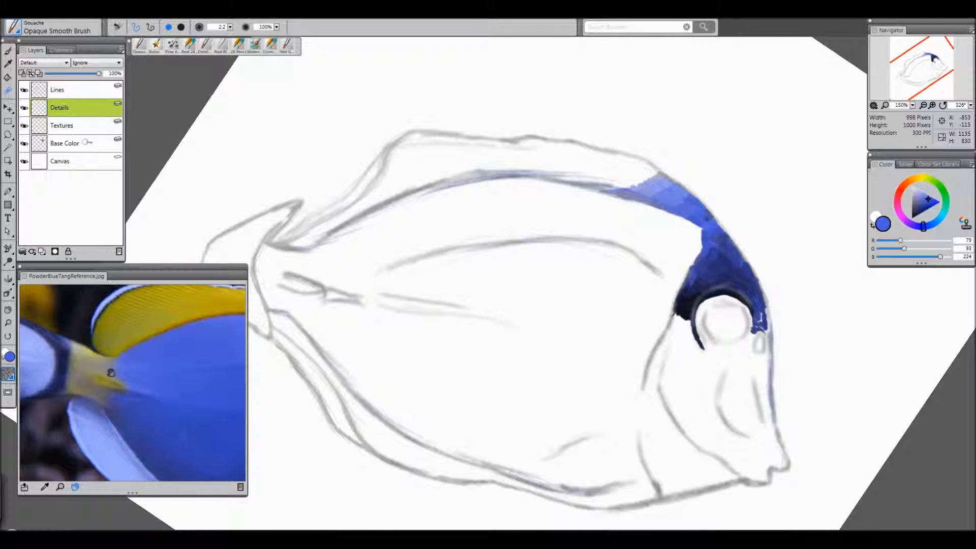
- Examine the reference photo from the tail base across the blue body to the head and yellow dorsal fin
left_click_drag(111, 374, 183, 395)
left_click_drag(219, 441, 131, 383)
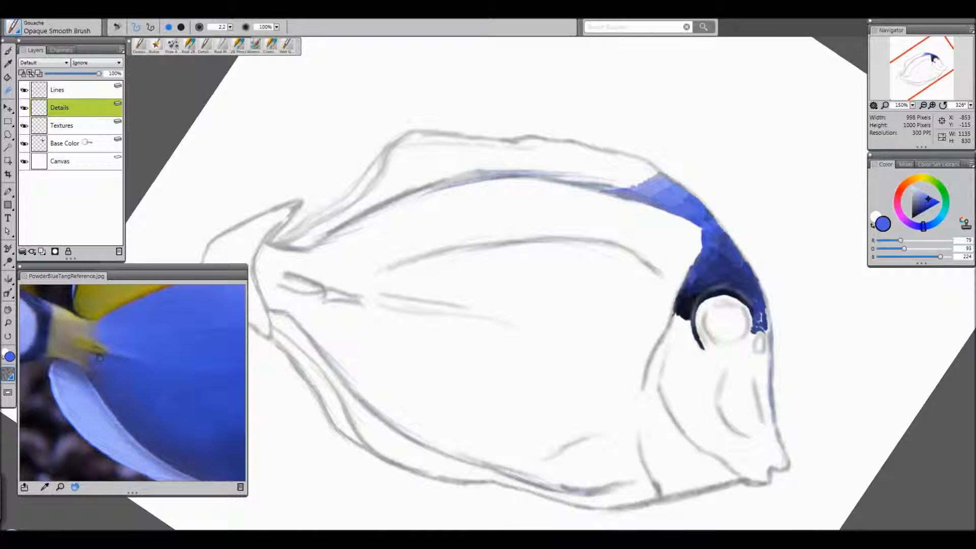
left_click_drag(174, 380, 89, 355)
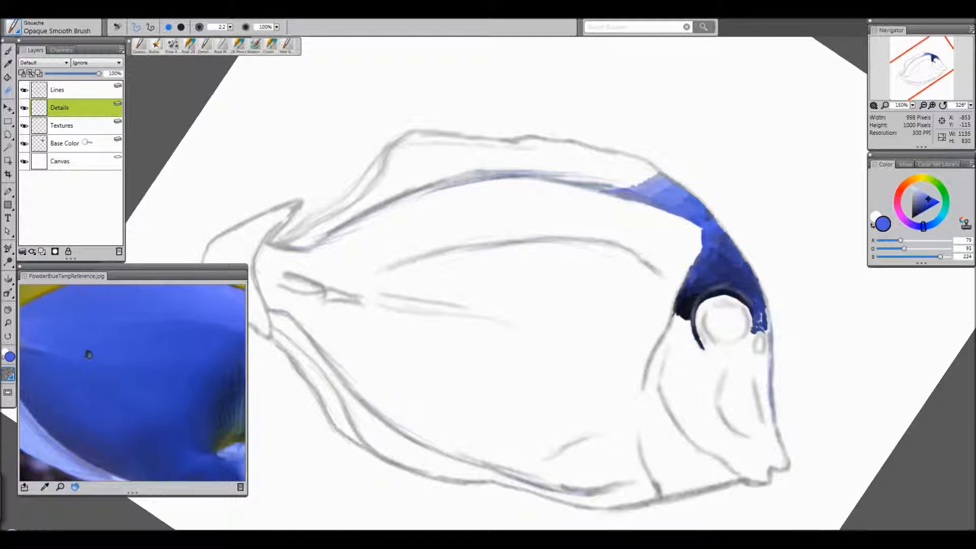
left_click_drag(226, 336, 64, 330)
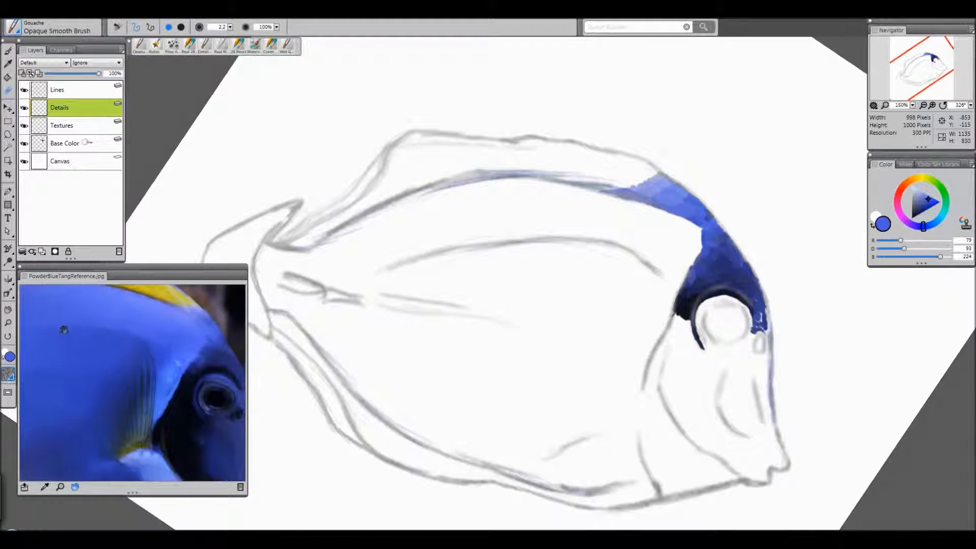
left_click_drag(182, 376, 111, 361)
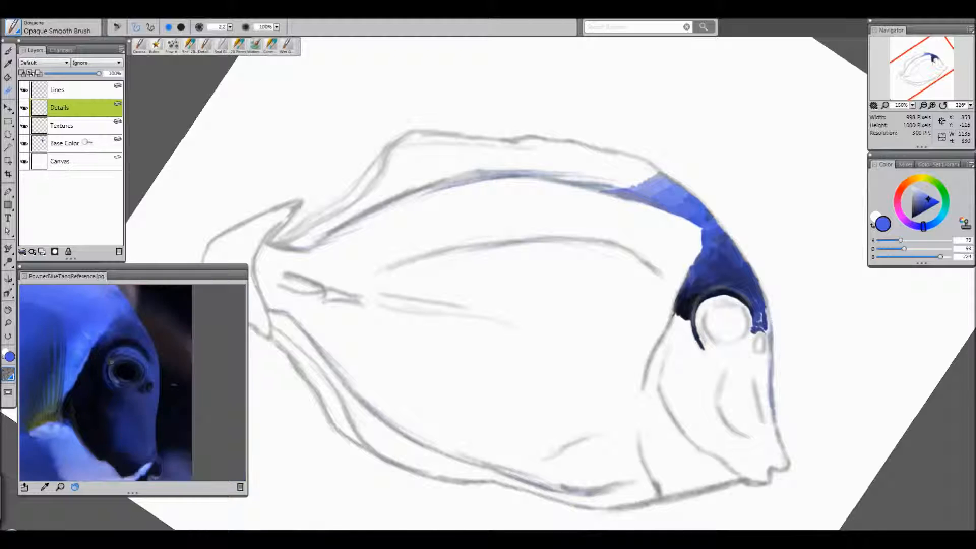
left_click_drag(69, 403, 191, 427)
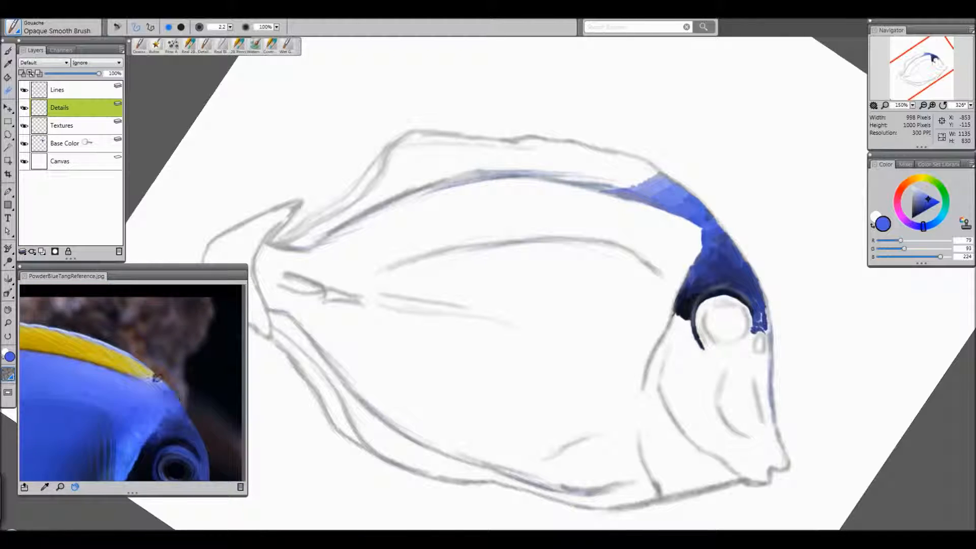
left_click_drag(117, 361, 199, 419)
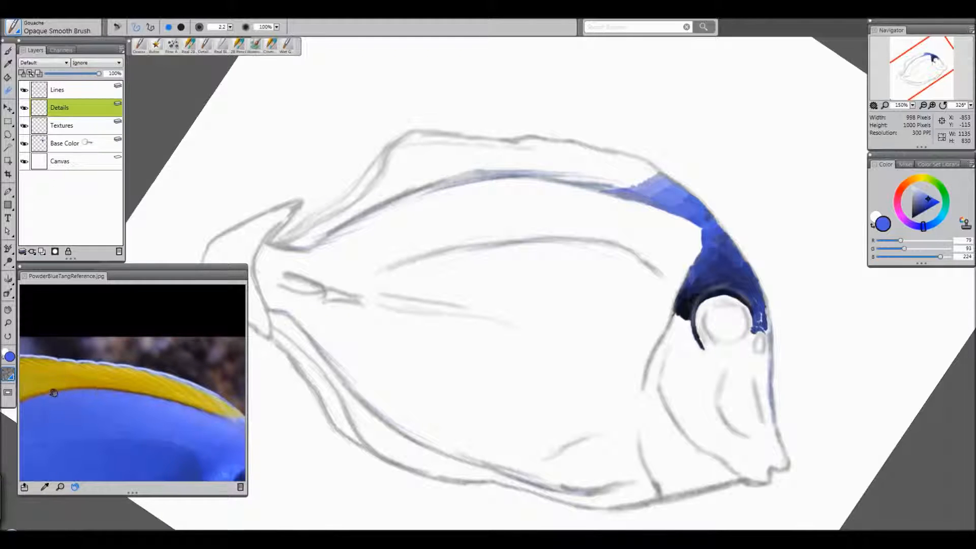
left_click_drag(72, 395, 218, 406)
left_click_drag(113, 408, 144, 408)
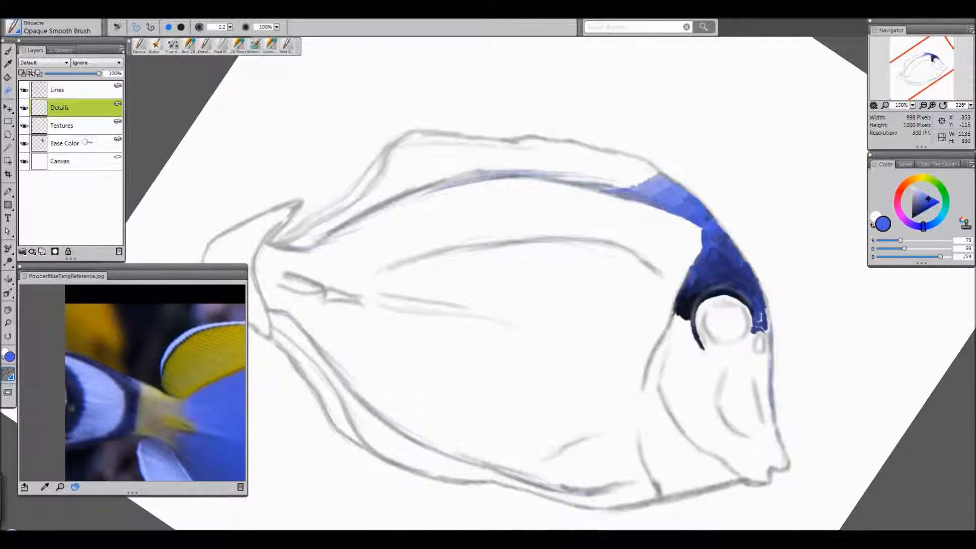
- Examine the reference photo's pale lower fin edge, body shading and the streaks around the pectoral fin
left_click_drag(231, 443, 116, 356)
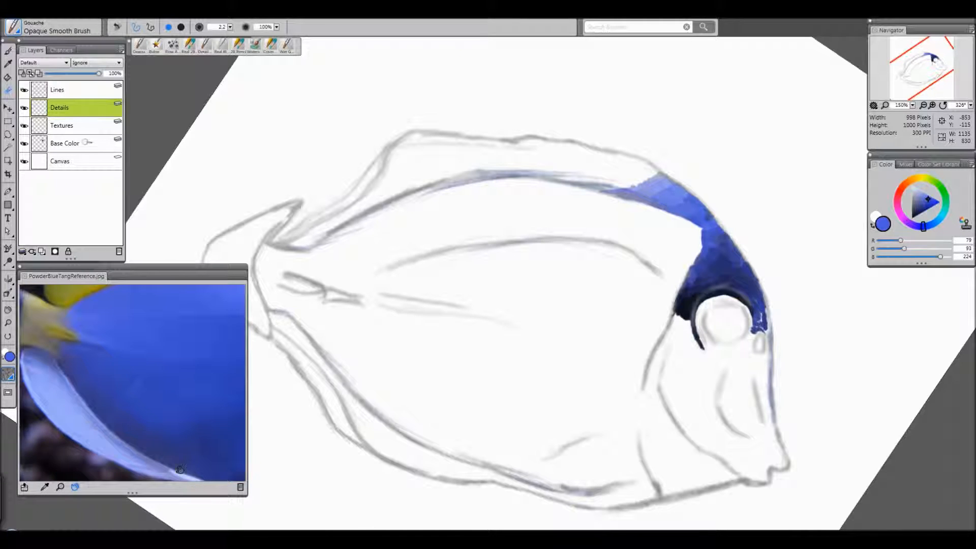
left_click_drag(173, 470, 94, 437)
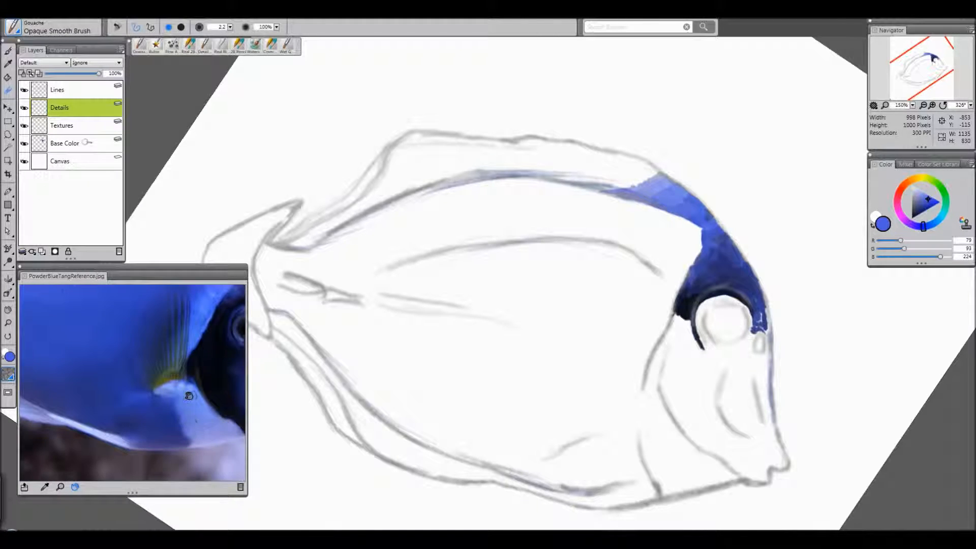
left_click_drag(193, 395, 198, 355)
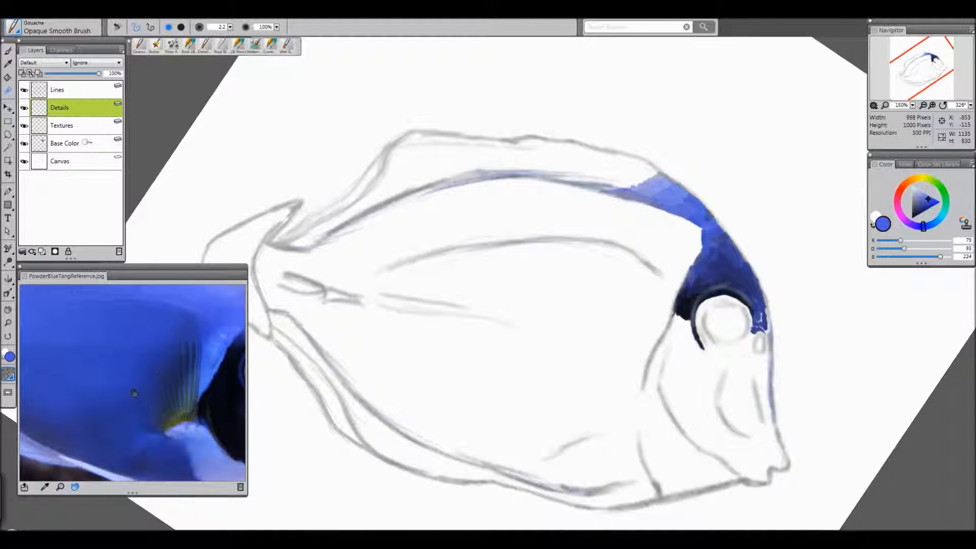
left_click_drag(149, 388, 92, 371)
left_click_drag(231, 447, 202, 366)
left_click_drag(117, 356, 196, 370)
left_click_drag(50, 432, 184, 370)
left_click_drag(152, 340, 154, 400)
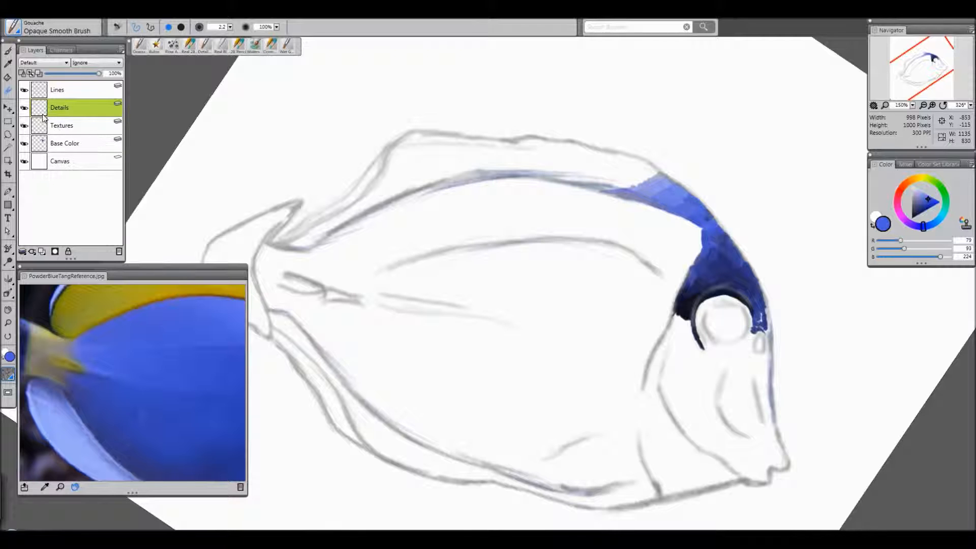
- Examine the reference photo's dorsal fin outline, yellow tail base and the forehead edge above the eye
left_click_drag(172, 389, 51, 351)
left_click_drag(183, 292, 93, 313)
left_click_drag(224, 379, 181, 417)
left_click_drag(133, 397, 138, 427)
left_click_drag(51, 310, 89, 350)
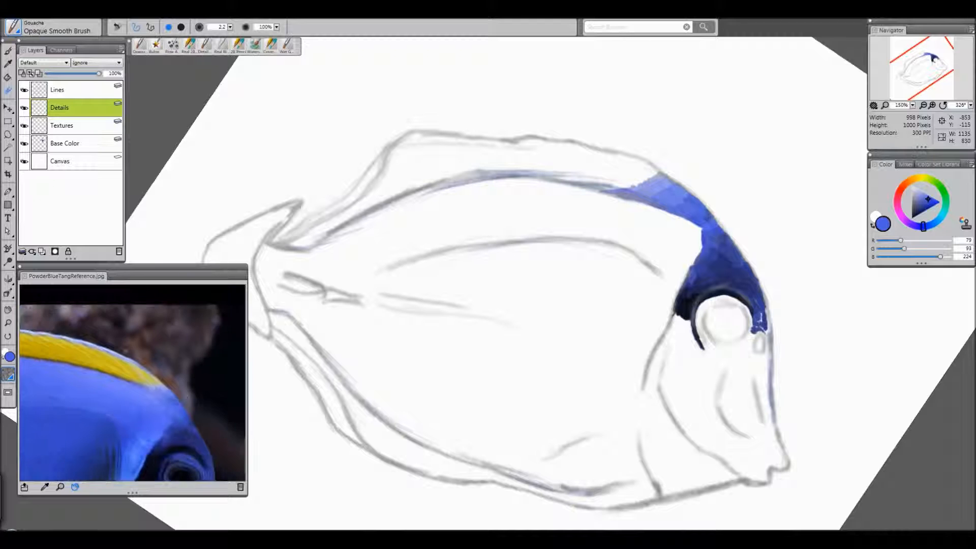
left_click_drag(43, 374, 208, 401)
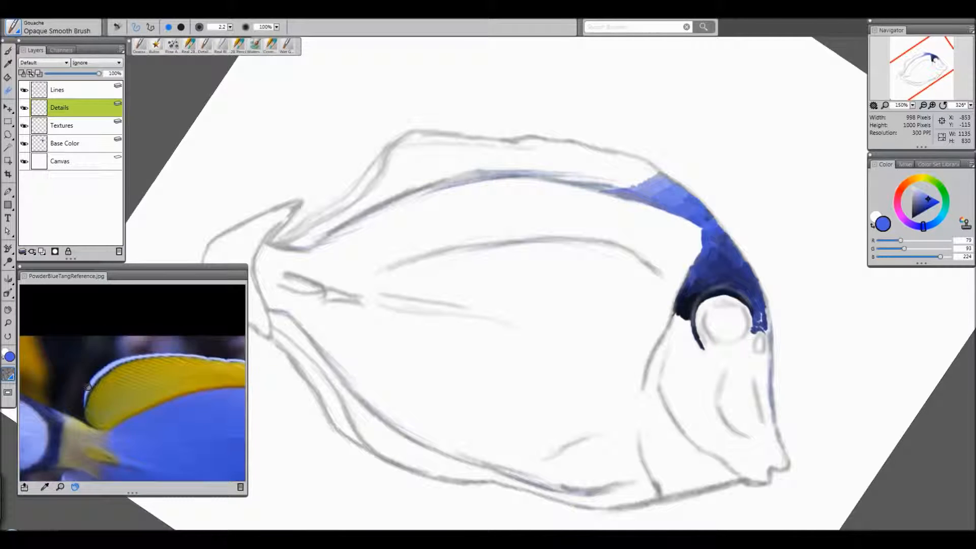
left_click_drag(84, 386, 153, 367)
left_click_drag(170, 450, 130, 370)
left_click_drag(157, 417, 132, 402)
left_click_drag(229, 448, 80, 398)
left_click_drag(203, 427, 32, 391)
left_click_drag(196, 377, 273, 492)
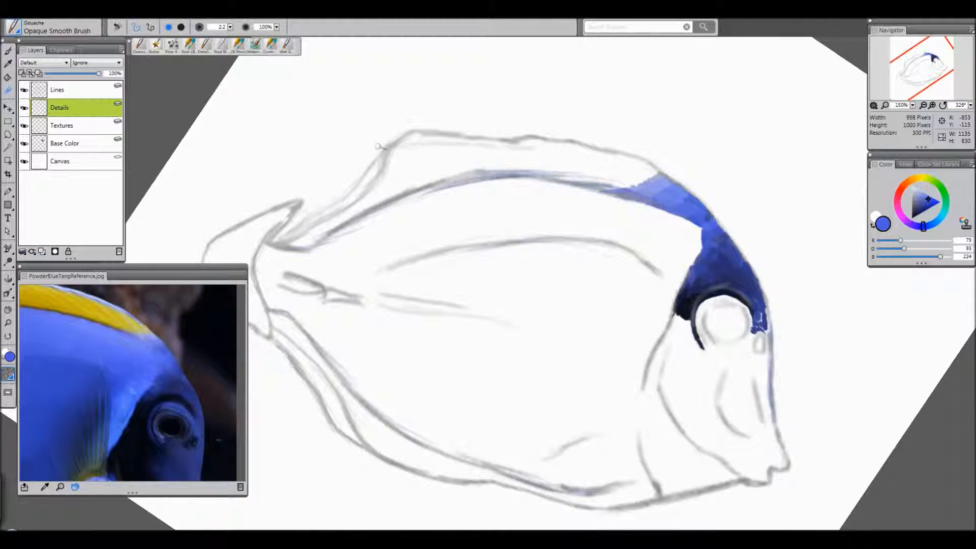
- Make the Lines layer active and set the brush to black at size 4.8
left_click(457, 231, "alt")
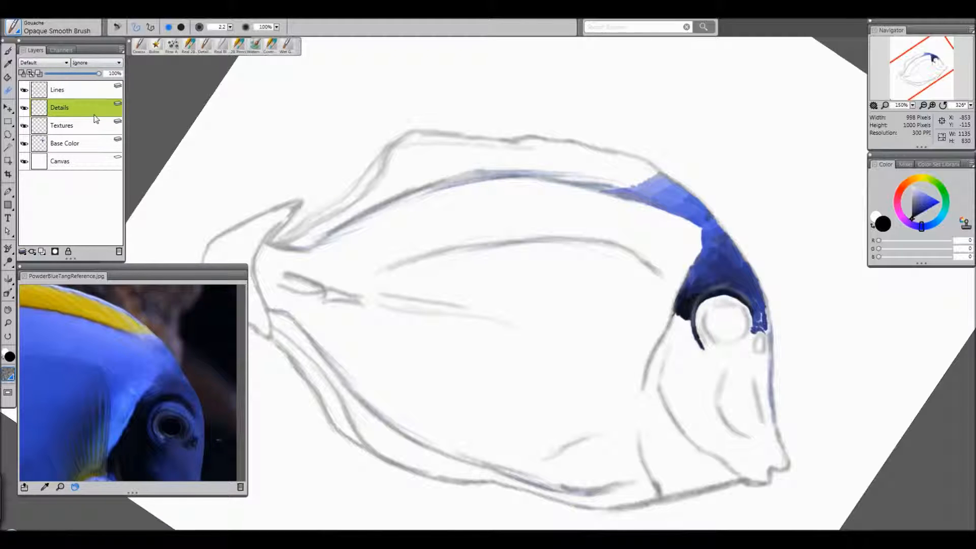
left_click(77, 92)
left_click(230, 27)
left_click(218, 34)
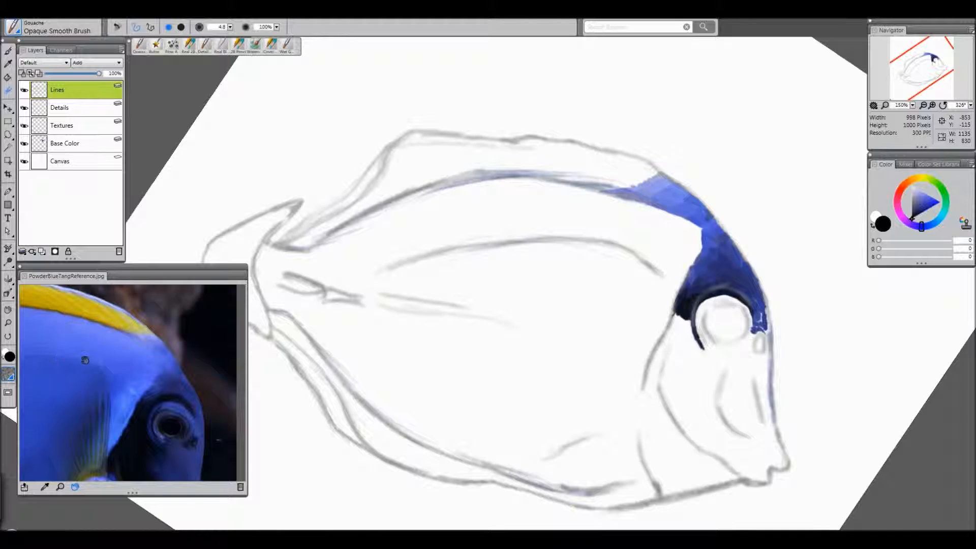
- Examine the reference photo's upper body, lower fin outline and mouth for edges to line
left_click_drag(84, 365, 125, 350)
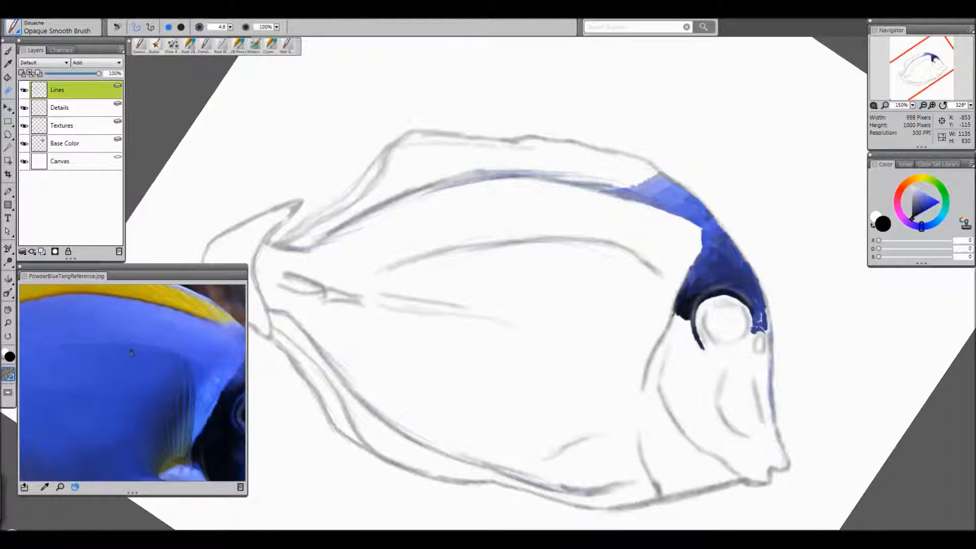
left_click_drag(68, 407, 122, 355)
left_click_drag(61, 338, 71, 331)
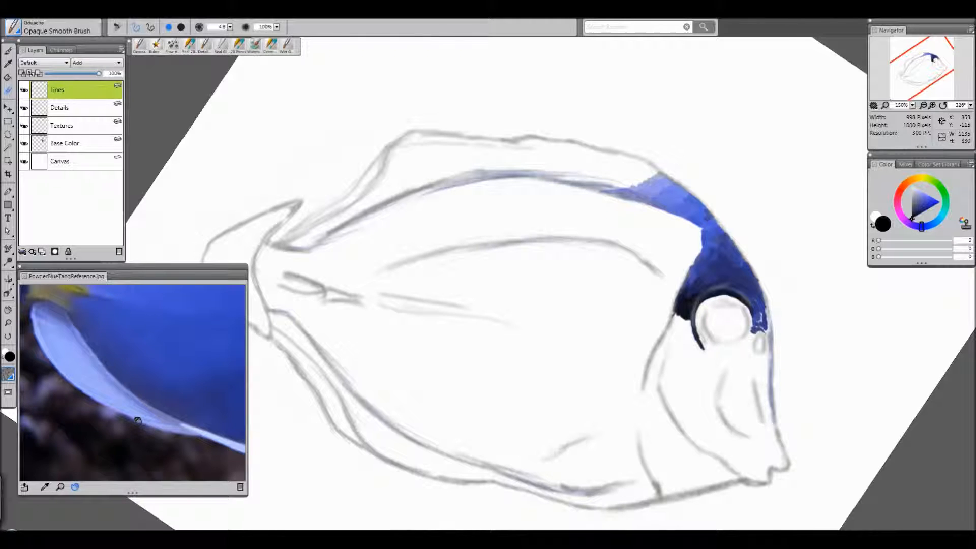
left_click_drag(137, 420, 157, 403)
left_click_drag(219, 436, 44, 397)
left_click_drag(232, 391, 134, 419)
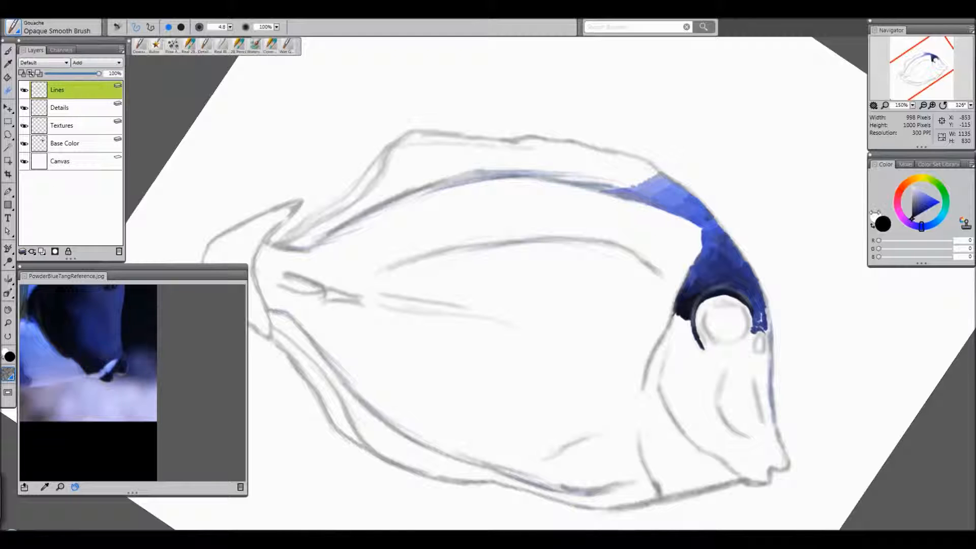
- Zoom the canvas in to 400% and centre the view on the fish's eye and face
left_click(924, 105)
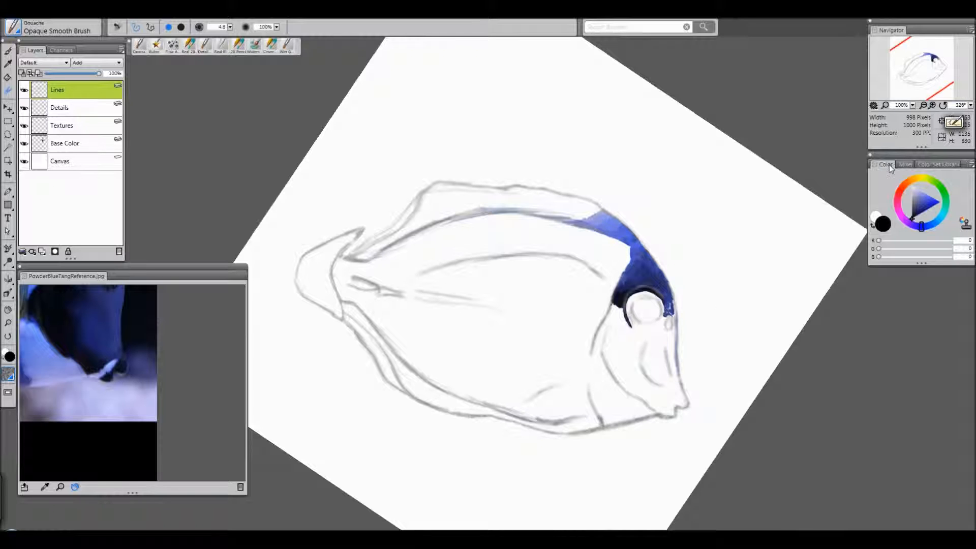
left_click(933, 105)
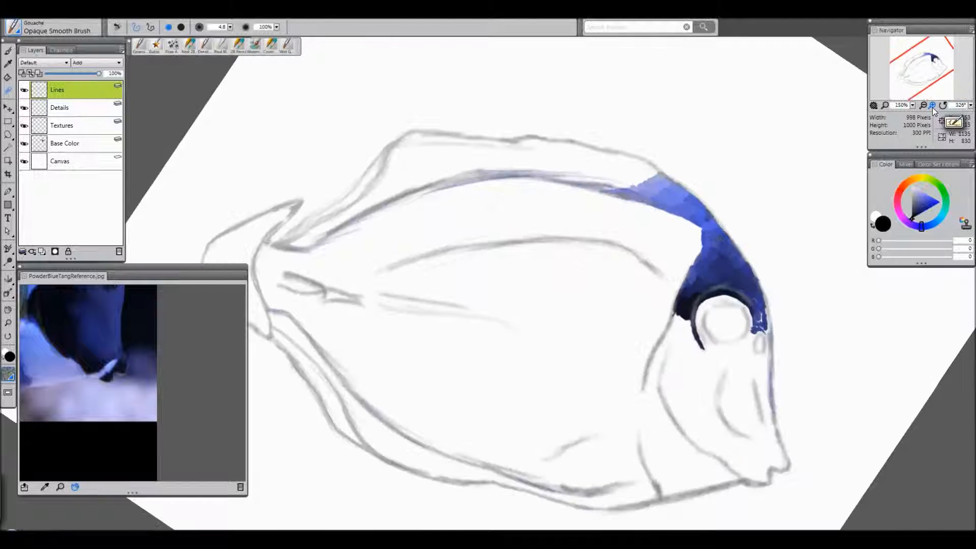
left_click(933, 105)
left_click(933, 106)
left_click(932, 105)
mouse_move(914, 75)
left_mouse_down()
mouse_move(934, 72)
mouse_move(922, 78)
left_mouse_up()
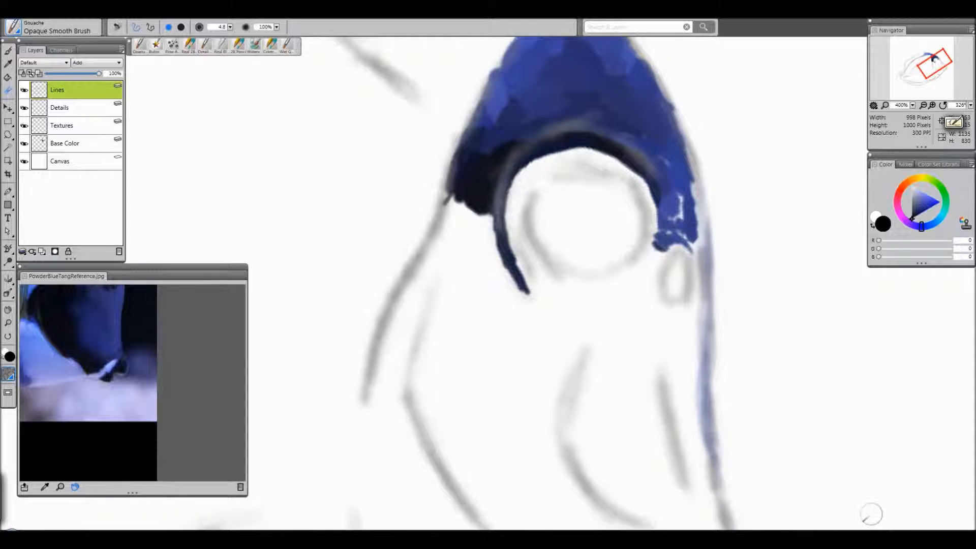
- Centre the canvas view on the painted forehead and enlarge the reference photo around the eye and forehead
mouse_move(946, 70)
left_mouse_down()
mouse_move(948, 60)
mouse_move(941, 64)
left_mouse_up()
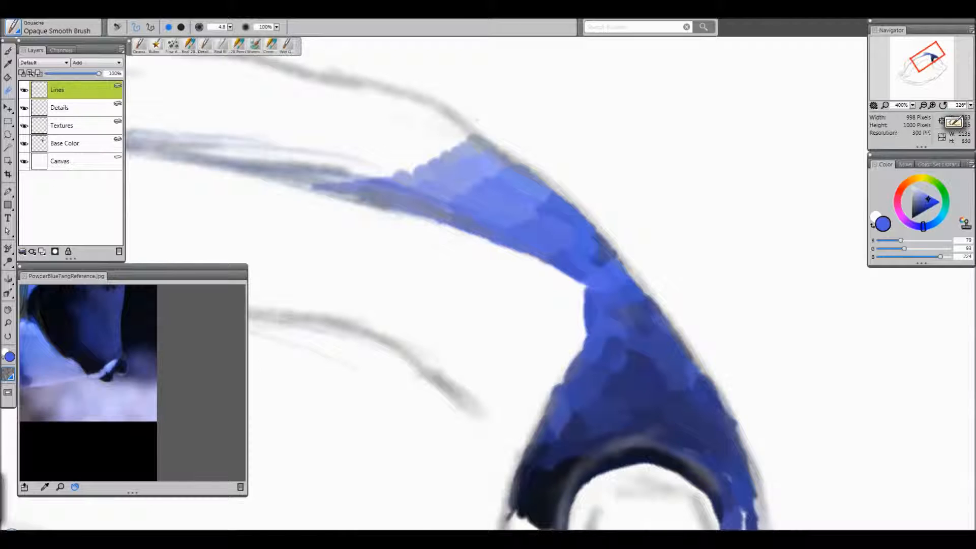
left_click_drag(113, 362, 175, 460)
left_click(60, 486)
left_click(157, 330)
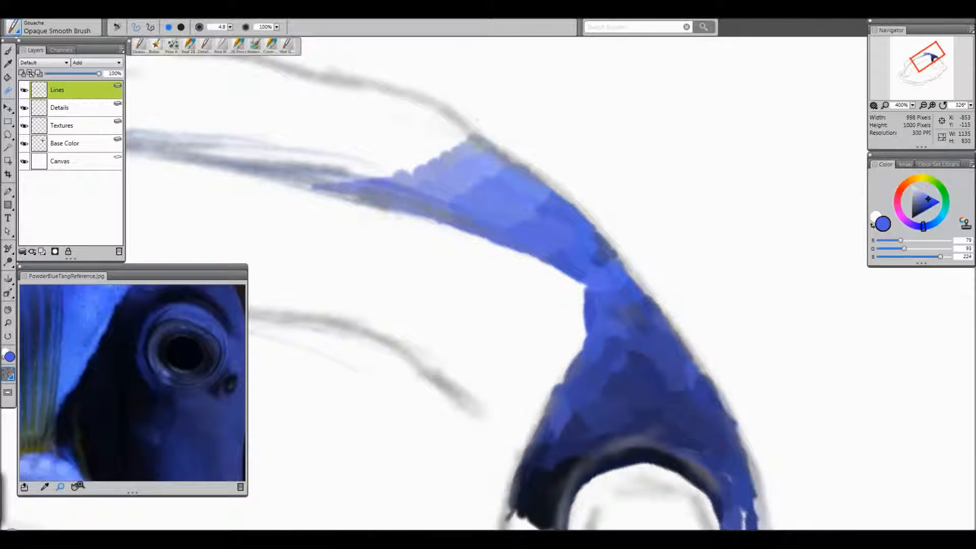
left_click(75, 486)
left_click_drag(150, 371, 136, 457)
left_click_drag(204, 368, 208, 394)
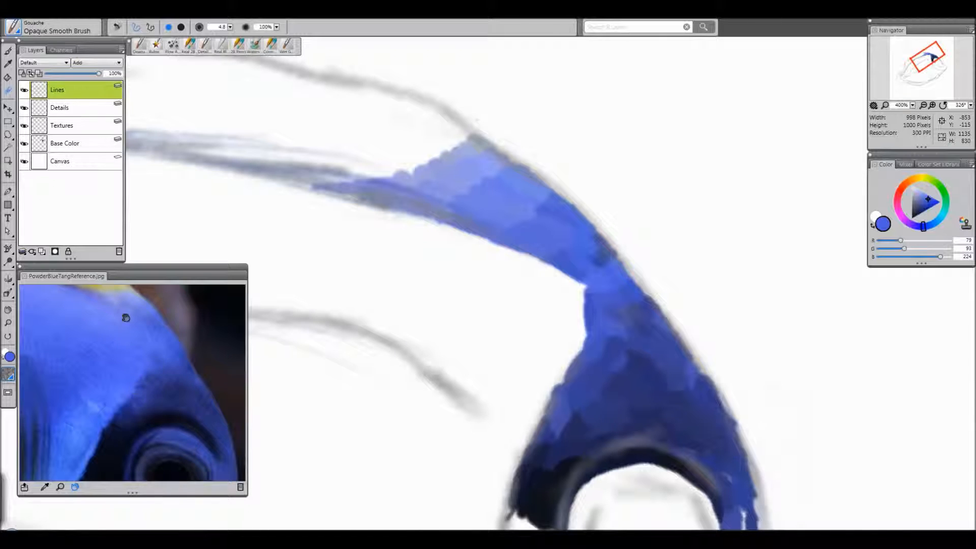
- Activate the reference photo's colour sampler and the brush, and place the reference window beside the painted forehead
left_click(45, 486)
left_click(8, 50)
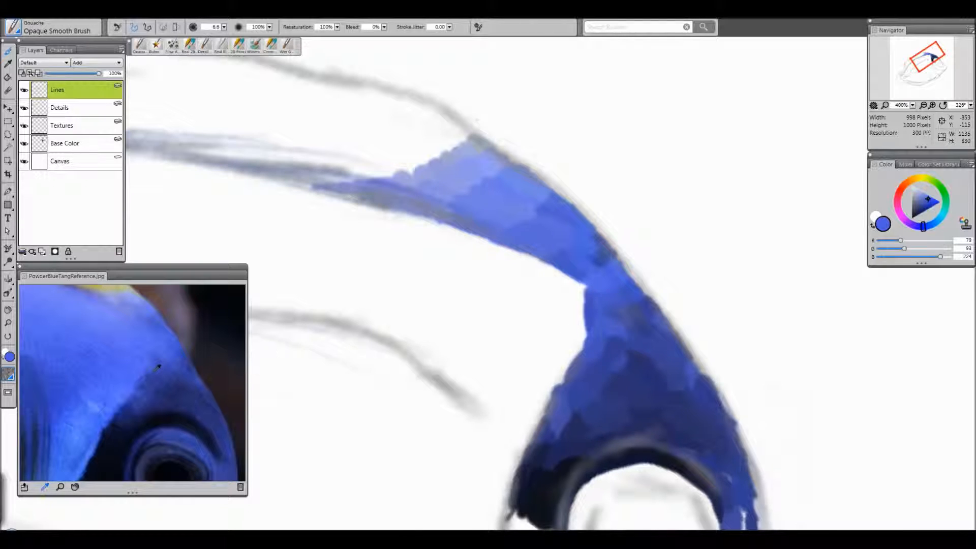
left_click_drag(196, 273, 366, 277)
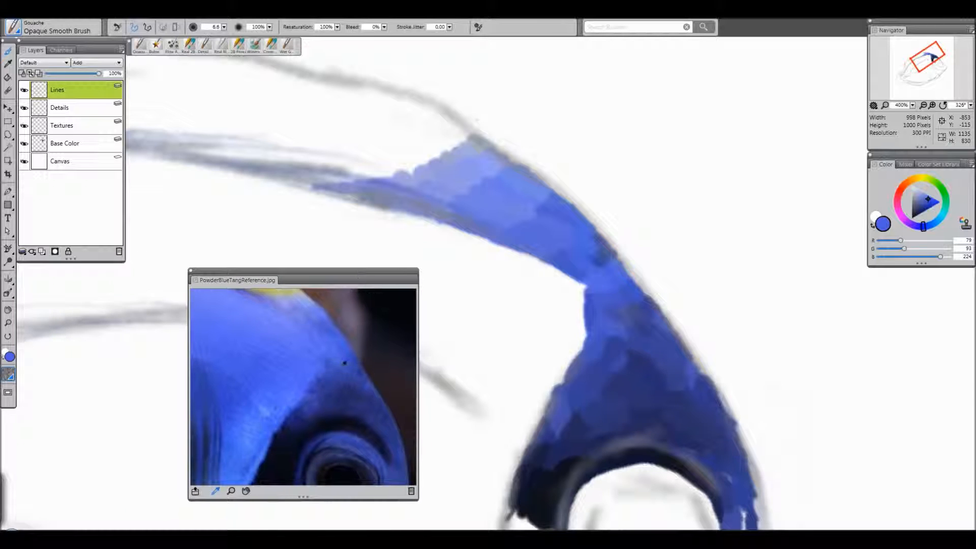
- Paint medium blues sampled from the reference along the inner edge of the forehead above the dark eye mask
left_click(321, 374)
mouse_move(588, 291)
left_mouse_down()
mouse_move(563, 276)
mouse_move(587, 308)
mouse_move(585, 286)
left_mouse_up()
left_click(321, 364)
left_click(323, 369)
mouse_move(590, 318)
left_mouse_down()
mouse_move(576, 345)
mouse_move(584, 343)
left_mouse_up()
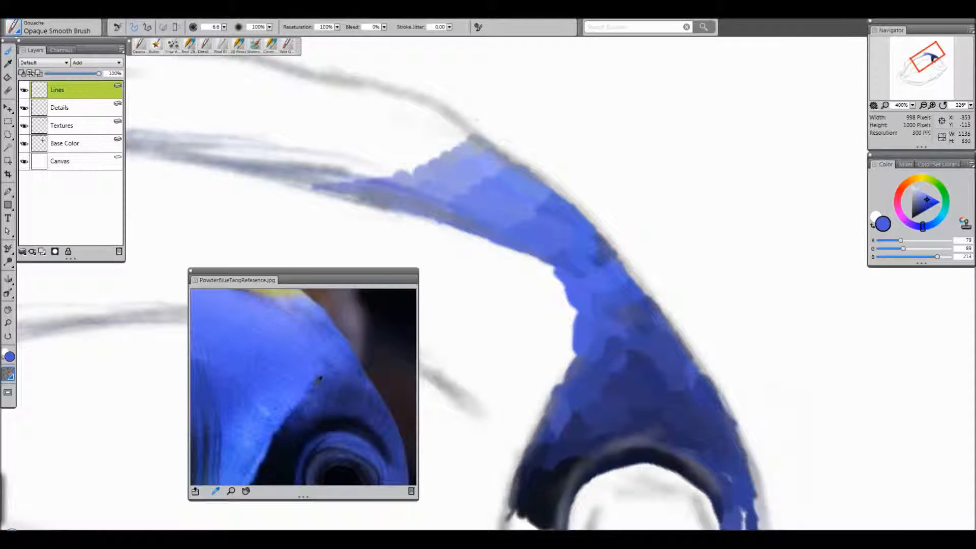
left_click_drag(582, 353, 561, 379)
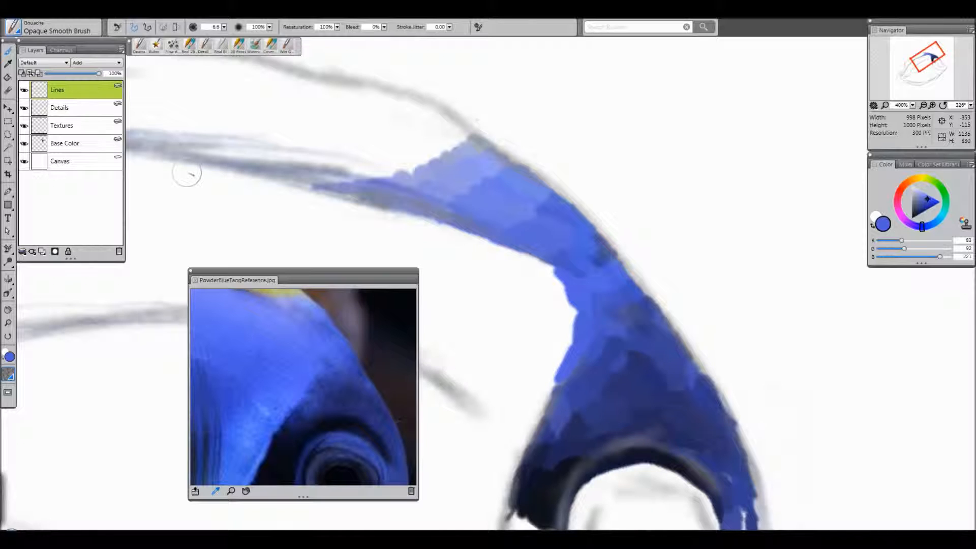
- Extend the strip of sampled bright blue down along the outer edge of the dark eye mask
left_click(312, 380)
mouse_move(564, 377)
left_mouse_down()
mouse_move(541, 401)
mouse_move(574, 354)
left_mouse_up()
left_click(302, 399)
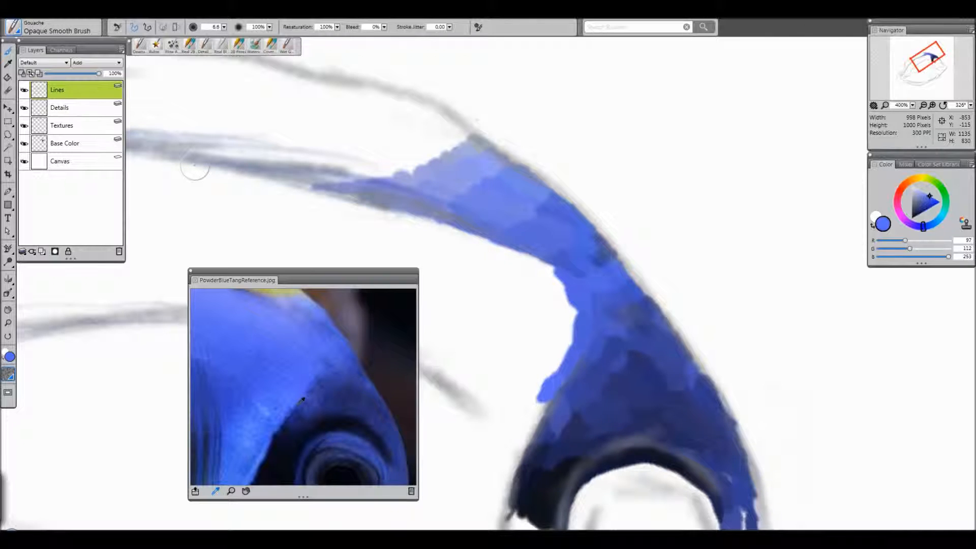
mouse_move(547, 399)
left_mouse_down()
mouse_move(532, 419)
mouse_move(579, 362)
left_mouse_up()
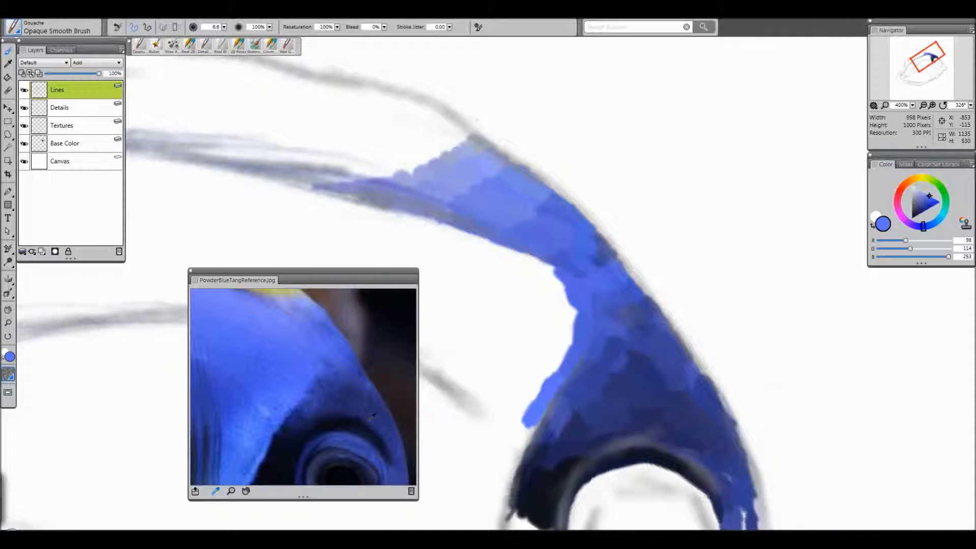
- Widen the blue band inside the forehead with lighter sampled blues, continuing back under the dorsal fin line
left_click(296, 391)
mouse_move(566, 353)
left_mouse_down()
mouse_move(555, 363)
mouse_move(569, 332)
mouse_move(550, 369)
mouse_move(563, 360)
mouse_move(552, 354)
left_mouse_up()
left_click(305, 369)
mouse_move(577, 290)
left_mouse_down()
mouse_move(572, 323)
mouse_move(560, 282)
mouse_move(562, 321)
left_mouse_up()
left_click(307, 343)
mouse_move(571, 285)
left_mouse_down()
mouse_move(508, 249)
mouse_move(568, 283)
left_mouse_up()
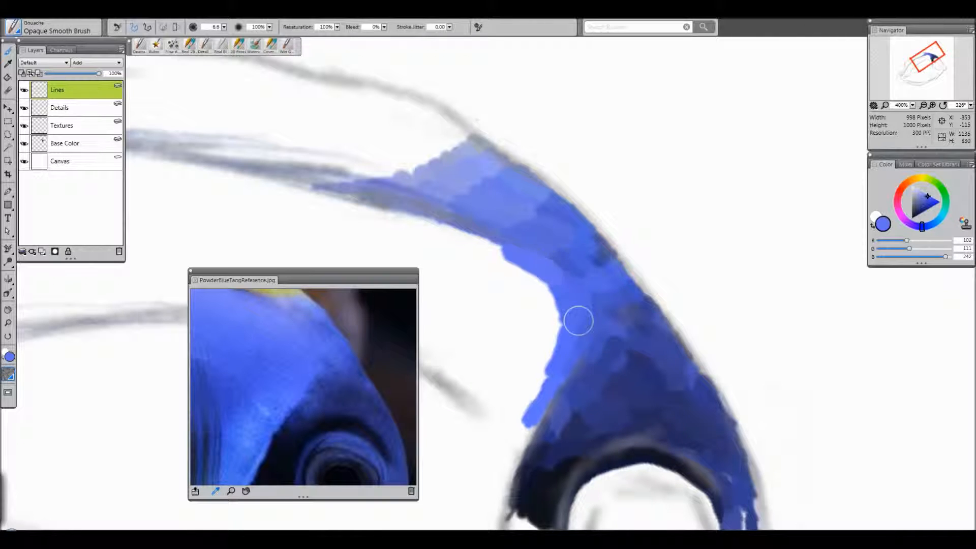
left_click(295, 330)
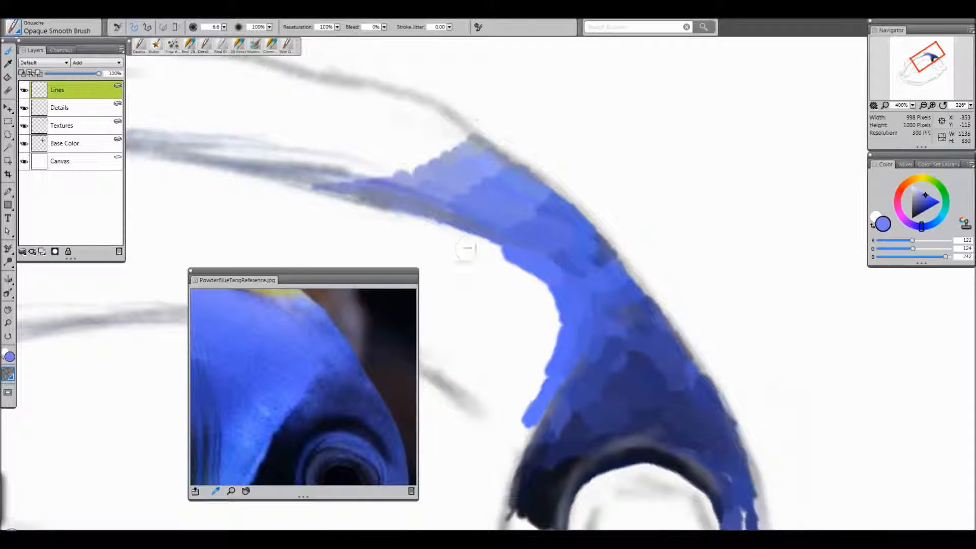
left_click_drag(470, 242, 495, 249)
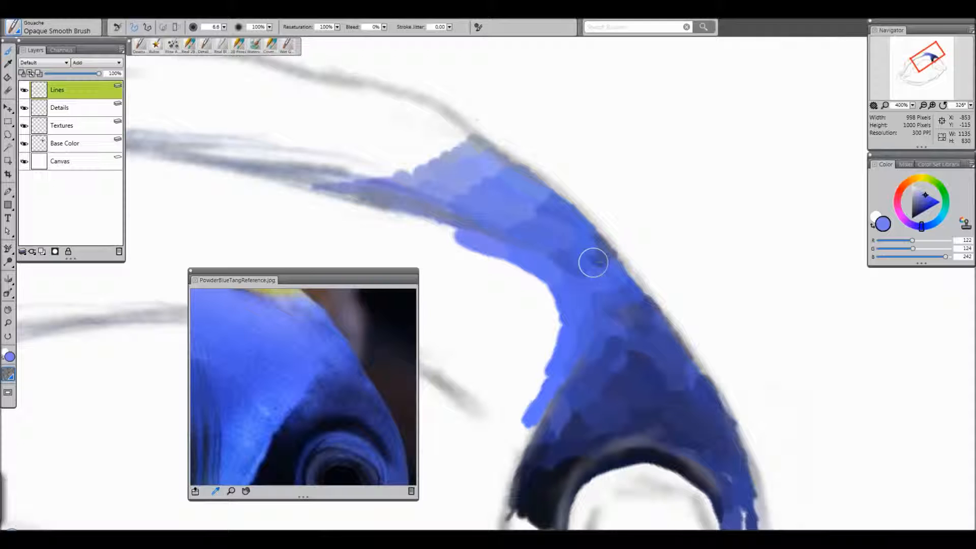
- Paint sampled lavender blues over the sketch line below the front of the dorsal fin and blend them into the forehead
left_click_drag(926, 60, 925, 65)
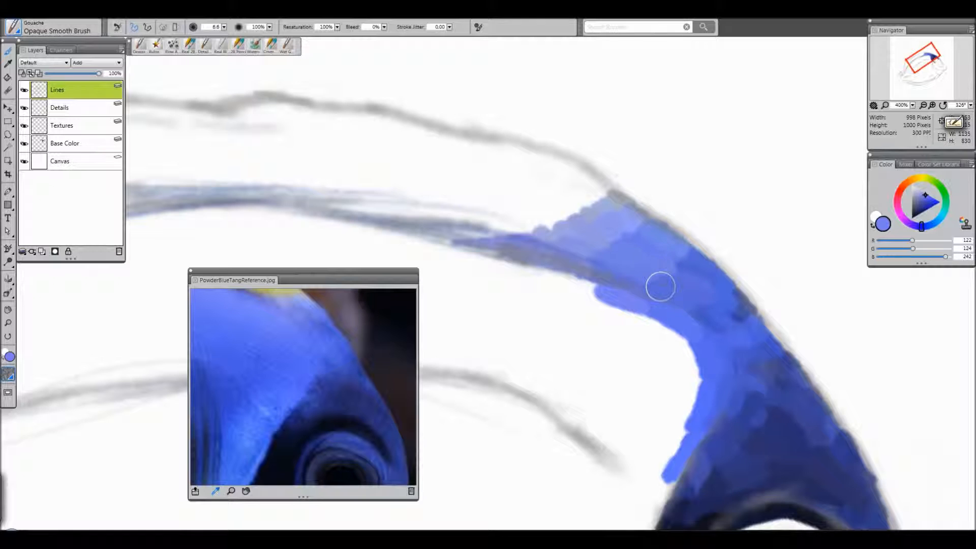
left_click(290, 322)
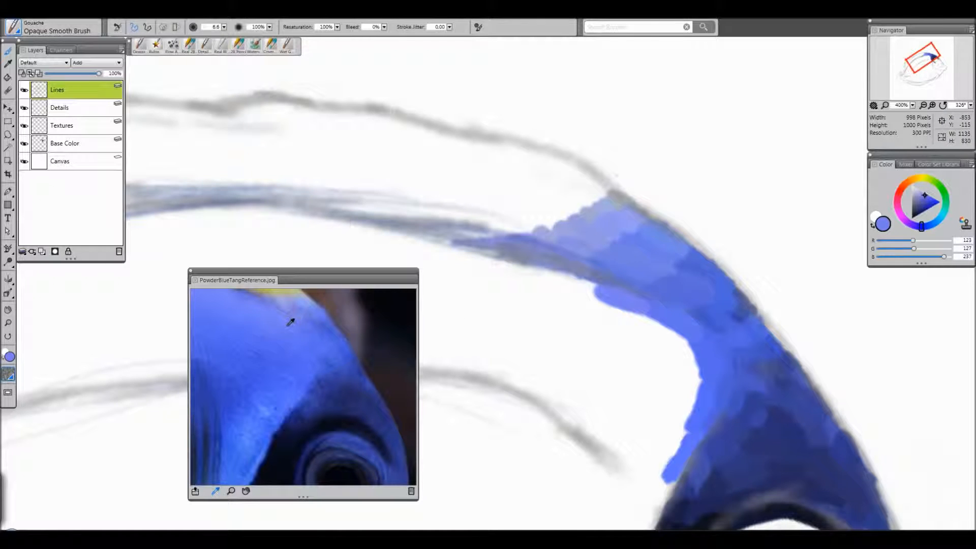
left_click(311, 314)
mouse_move(553, 279)
left_mouse_down()
mouse_move(592, 288)
mouse_move(573, 269)
left_mouse_up()
left_click(300, 322)
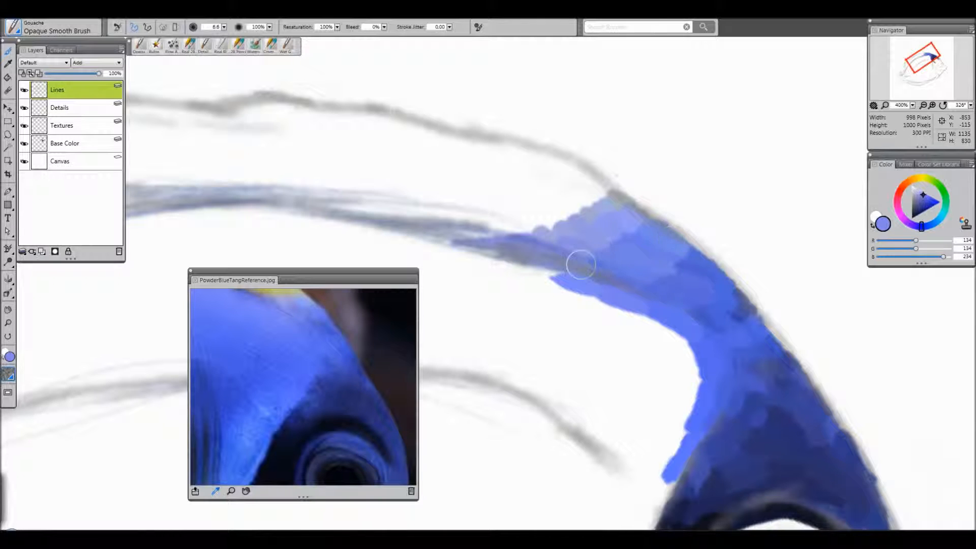
left_click_drag(590, 275, 578, 270)
- Dab paler lavender and grey-blue tones sampled from beside the reference's yellow fin at the dorsal fin's front base
left_click(284, 307)
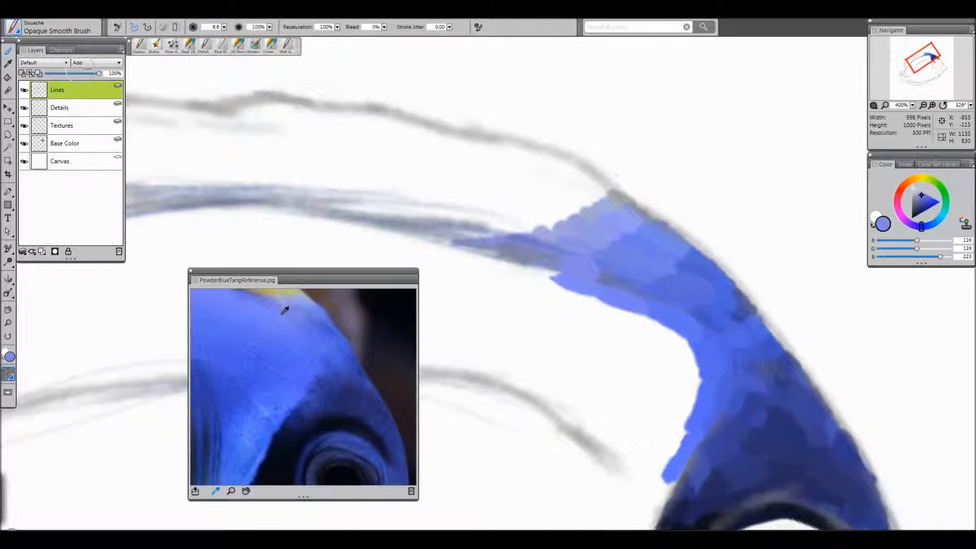
mouse_move(531, 274)
left_mouse_down()
mouse_move(552, 263)
mouse_move(560, 243)
left_mouse_up()
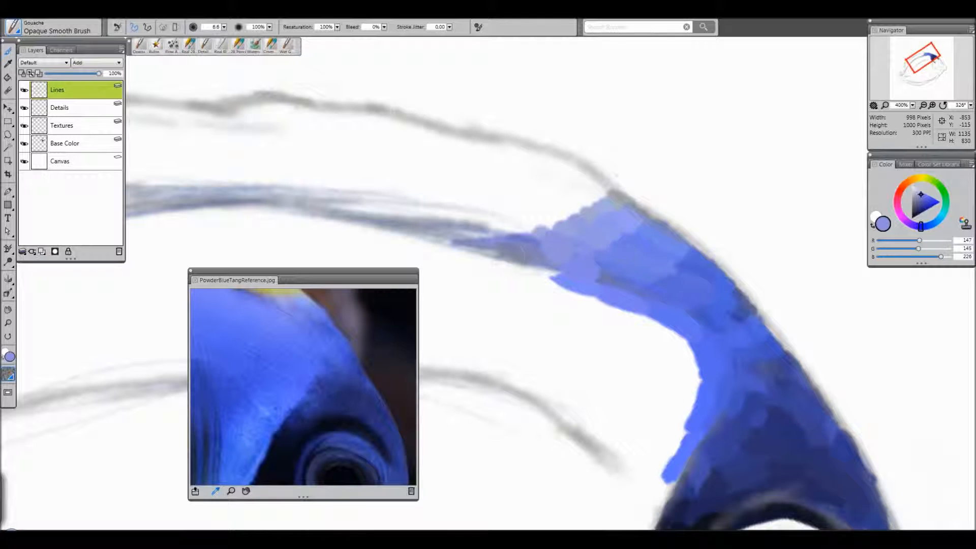
left_click(284, 298)
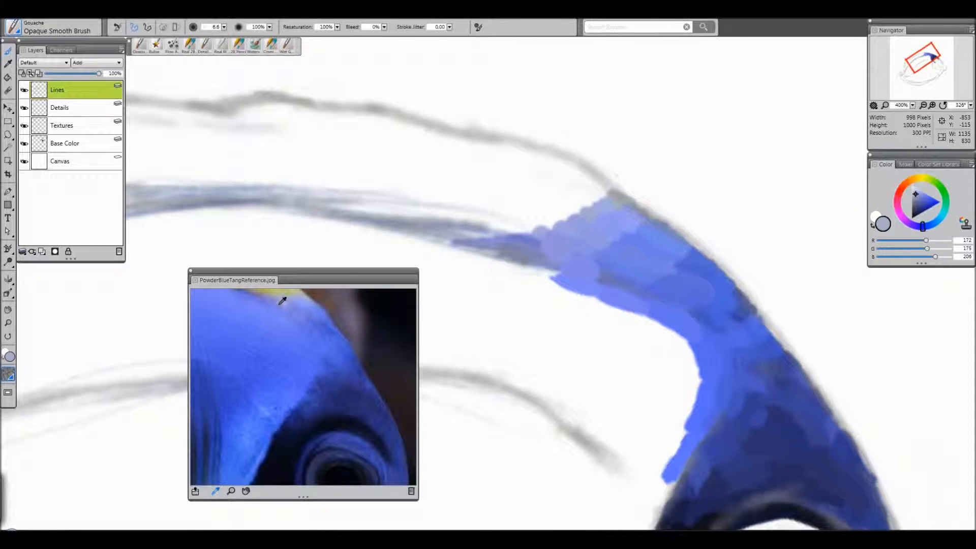
left_click_drag(503, 244, 539, 226)
left_click(543, 230)
left_click(290, 302)
left_click(556, 224)
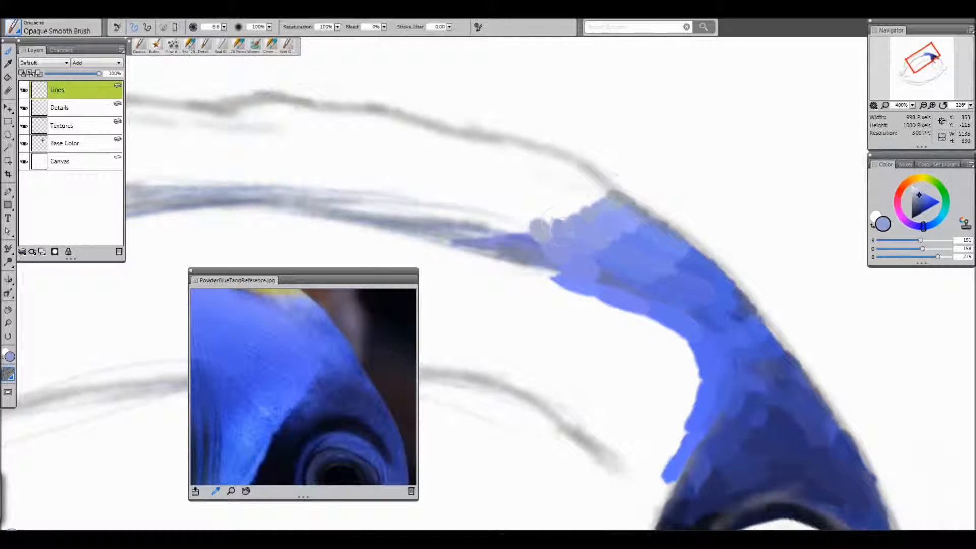
left_click(296, 302)
left_click(297, 302)
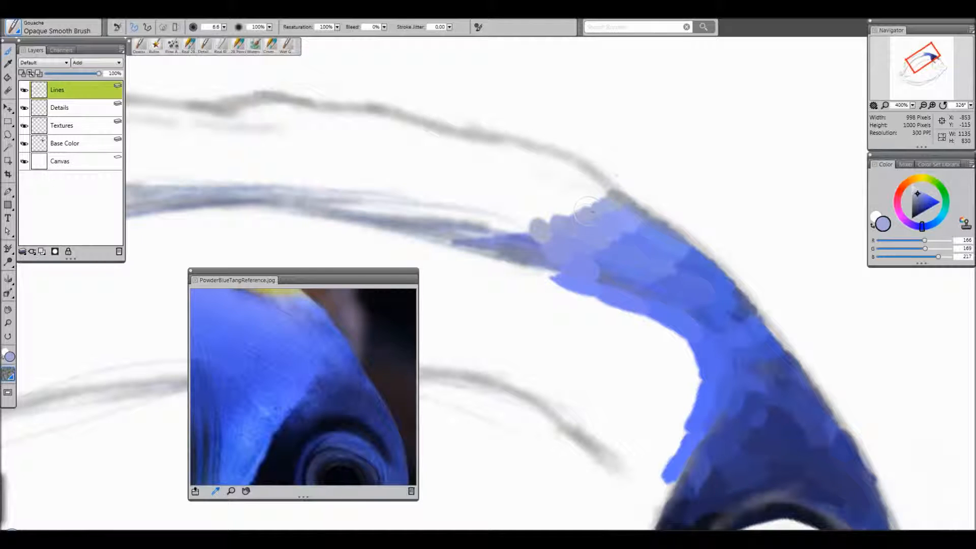
- Place the Color panel below the layer list, enlarge it, and dab sampled pale grey-blue on the forehead's upper tip
left_click_drag(911, 158, 60, 264)
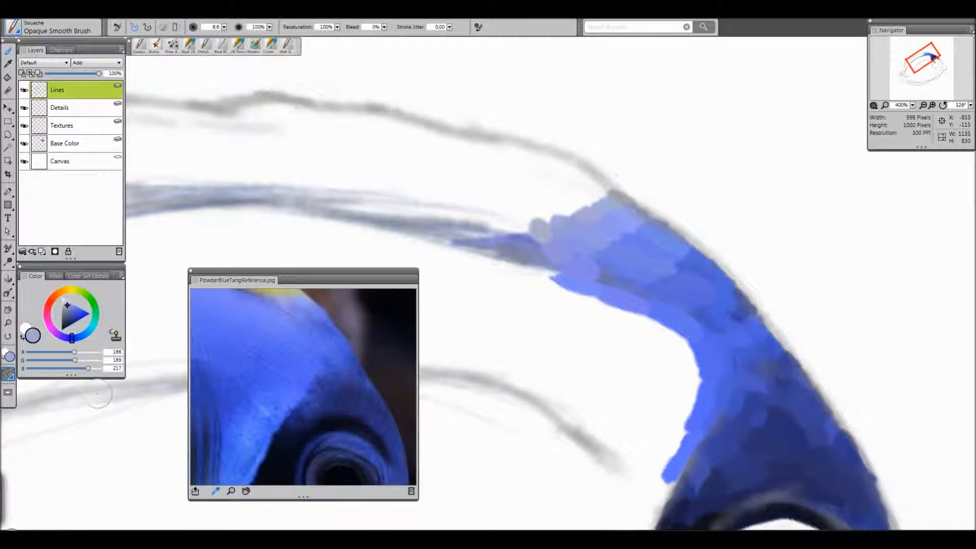
left_click_drag(73, 382, 72, 415)
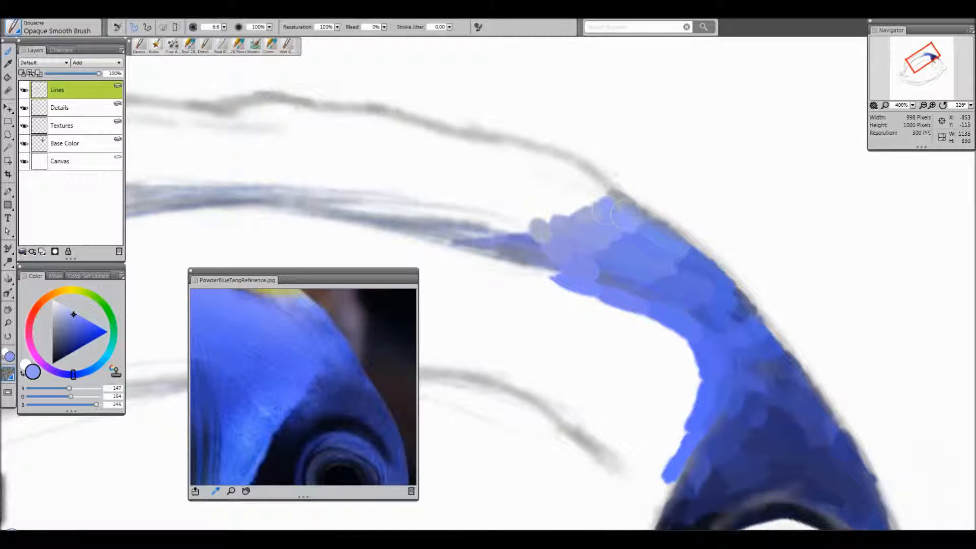
left_click(298, 300)
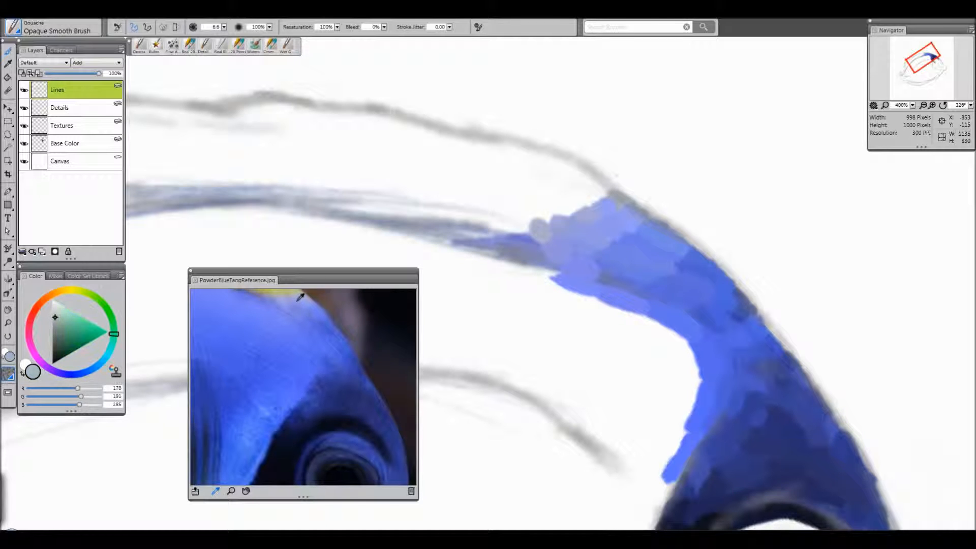
mouse_move(299, 296)
left_mouse_down()
mouse_move(311, 296)
mouse_move(300, 301)
left_mouse_up()
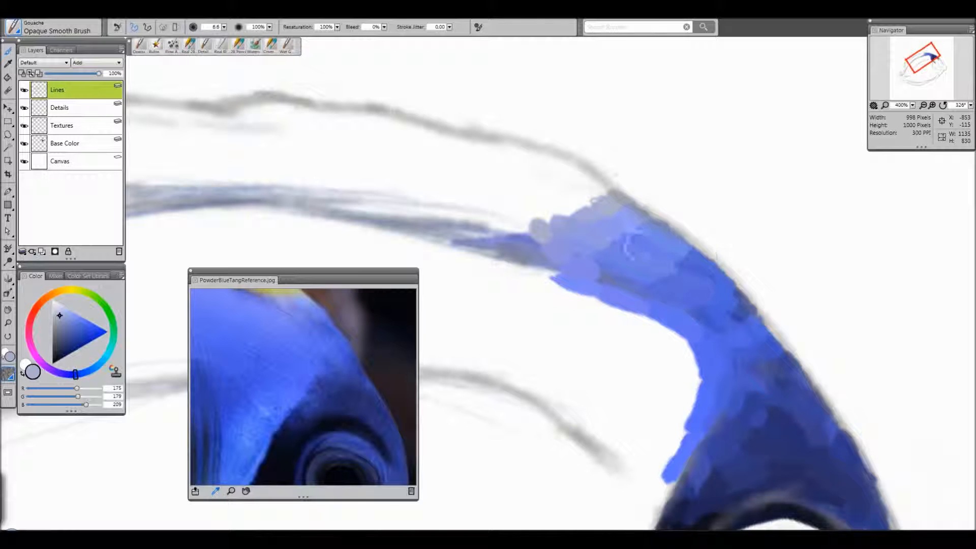
- Paint a further band of sampled bright blue along the body side of the forehead, above the eye mask
left_click_drag(940, 66, 934, 58)
left_click(326, 362)
mouse_move(711, 326)
left_mouse_down()
mouse_move(701, 325)
mouse_move(715, 310)
mouse_move(702, 326)
mouse_move(701, 311)
mouse_move(701, 333)
left_mouse_up()
left_click(324, 360)
left_click(320, 362)
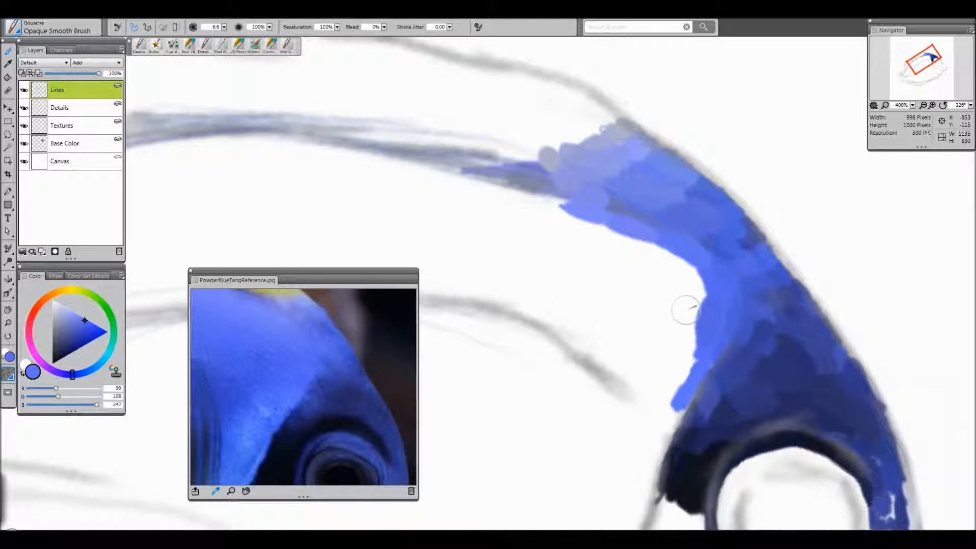
left_click_drag(697, 318, 692, 292)
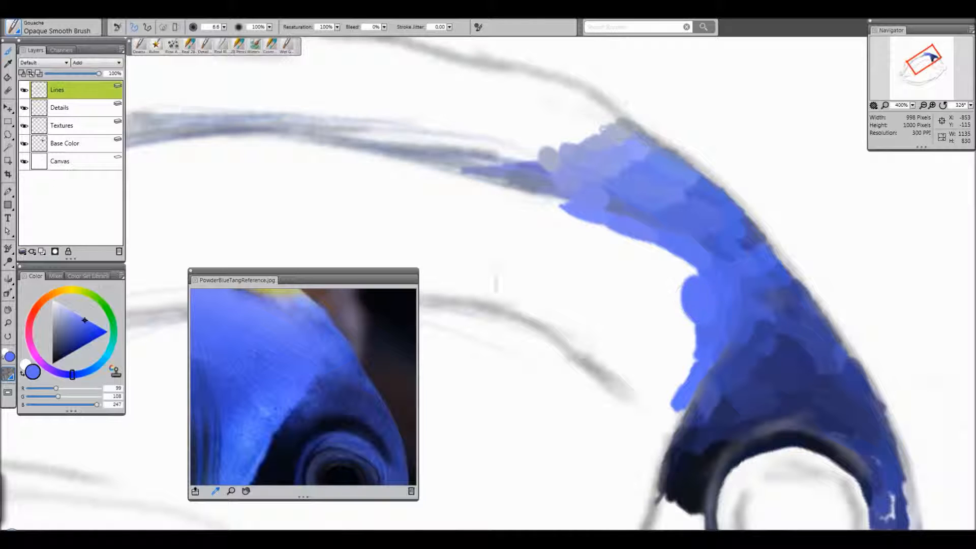
left_click(322, 342)
mouse_move(670, 278)
left_mouse_down()
mouse_move(675, 266)
mouse_move(673, 285)
left_mouse_up()
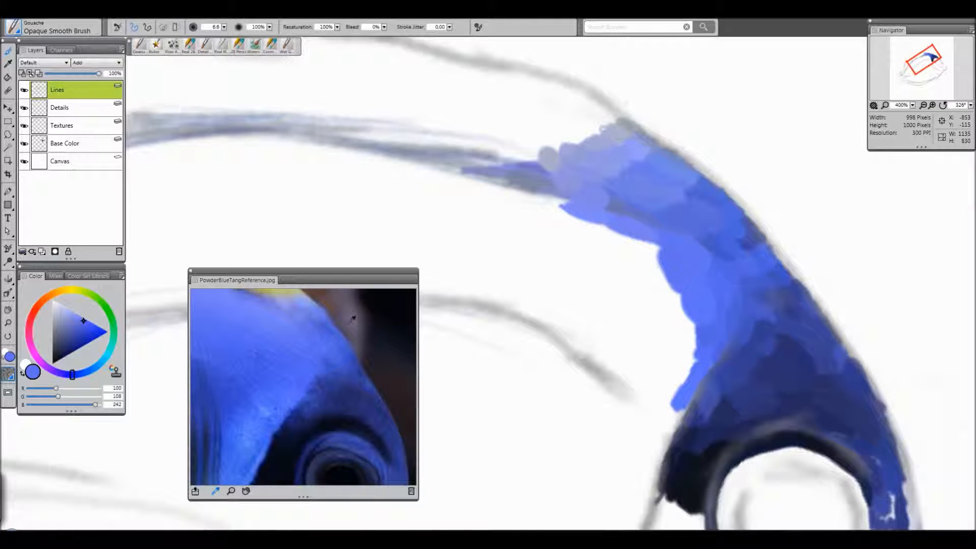
- Continue the band backward beneath the dorsal fin base with progressively lighter violet-blues sampled from the reference
left_click(303, 324)
mouse_move(656, 256)
left_mouse_down()
mouse_move(663, 253)
mouse_move(628, 245)
left_mouse_up()
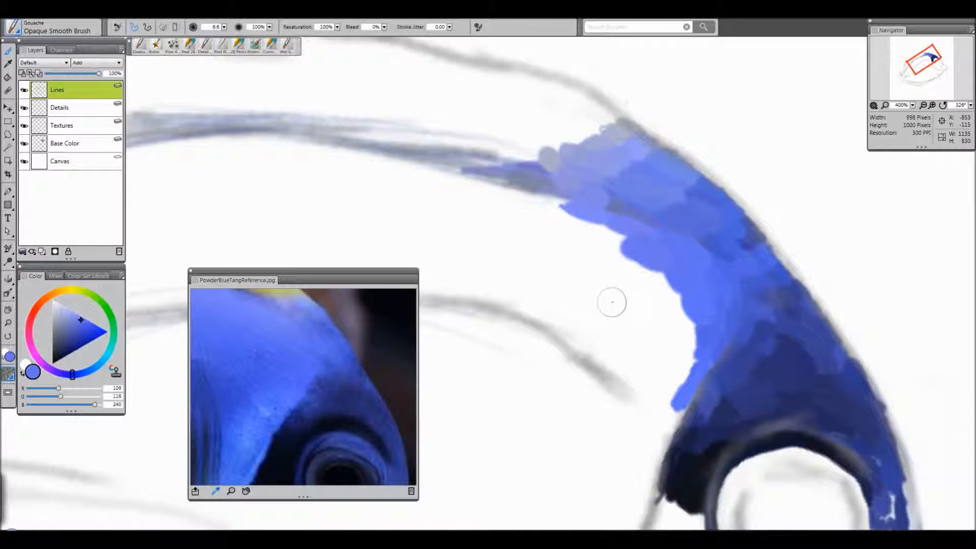
left_click(288, 329)
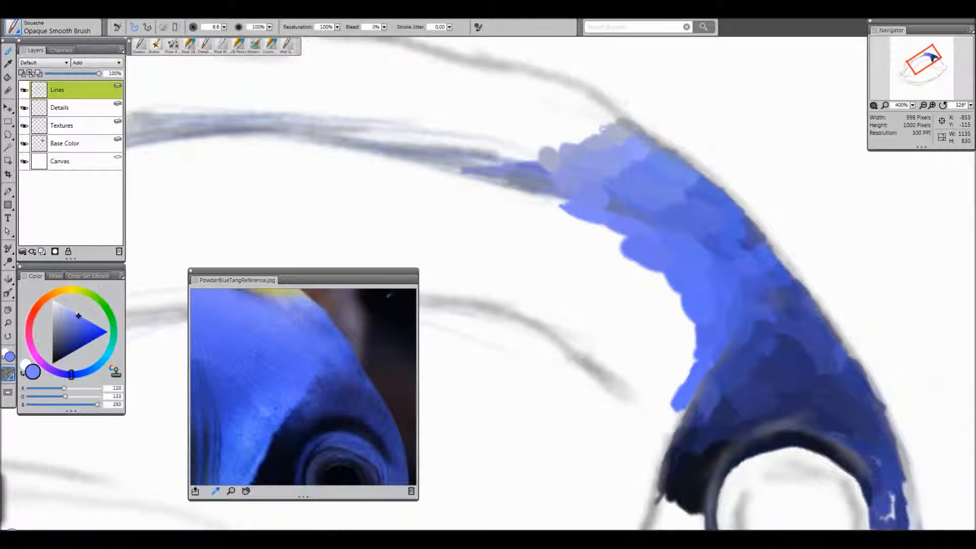
mouse_move(598, 245)
left_mouse_down()
mouse_move(631, 252)
mouse_move(610, 239)
mouse_move(623, 244)
left_mouse_up()
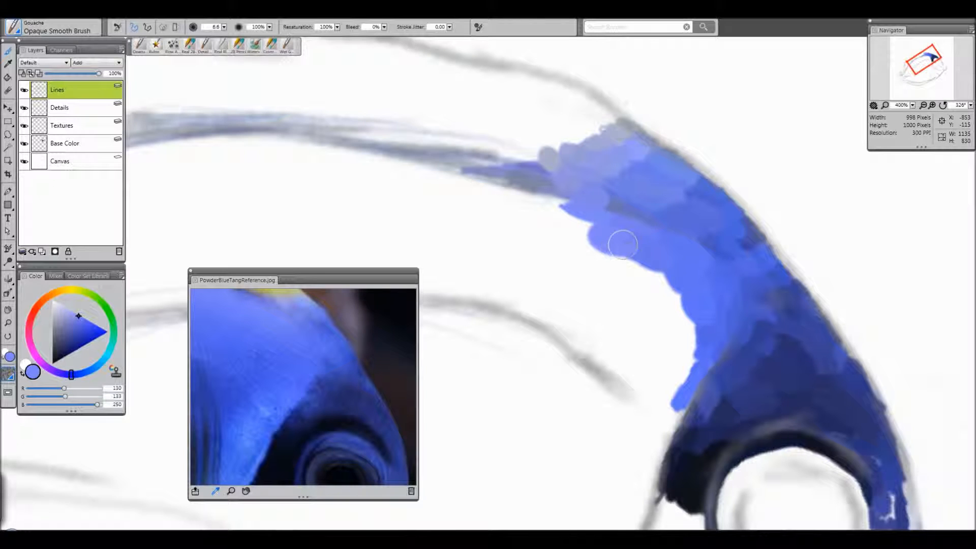
left_click(282, 325)
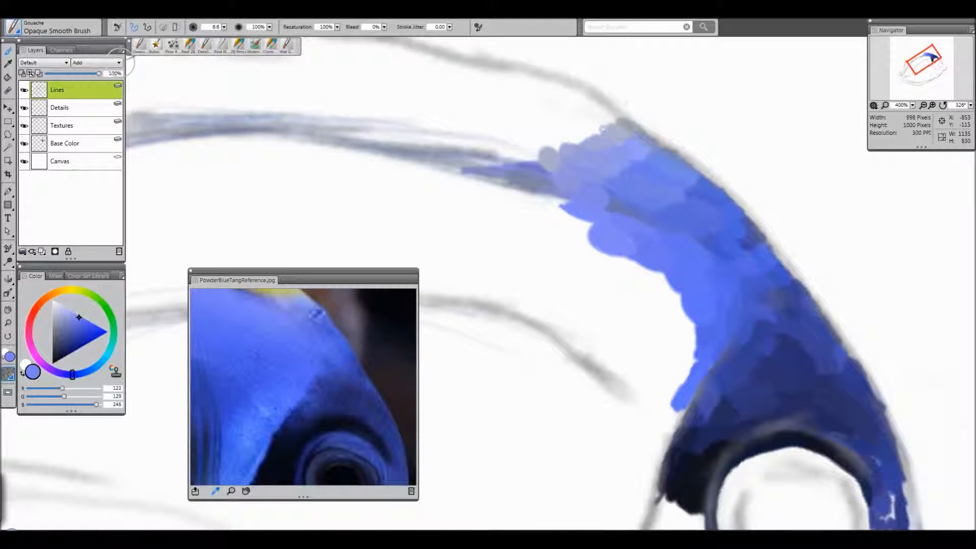
mouse_move(557, 239)
left_mouse_down()
mouse_move(558, 224)
mouse_move(576, 221)
left_mouse_up()
- Lengthen the violet-blue band rearward to the dorsal fin line, using soft blues and grey-violet sampled below the reference's yellow fin
left_click(277, 314)
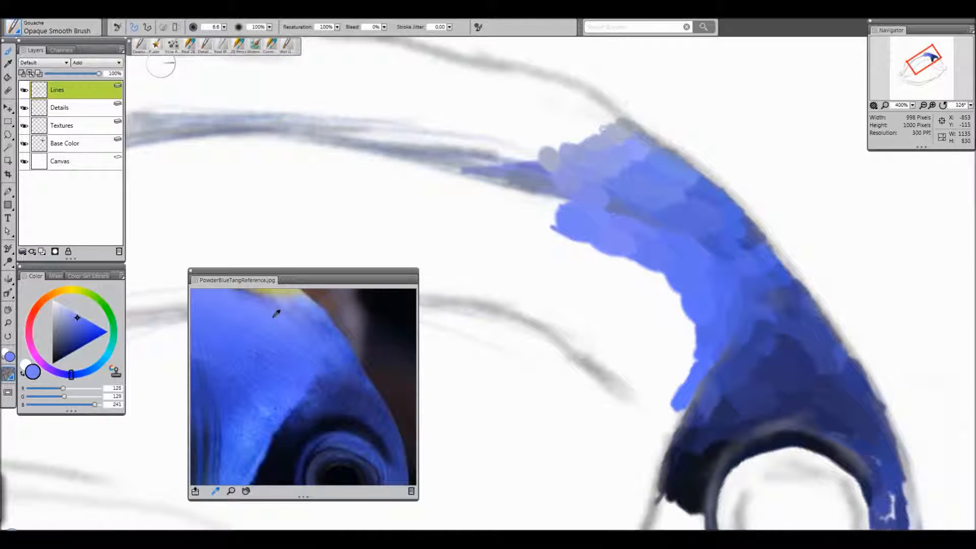
left_click_drag(533, 224, 535, 203)
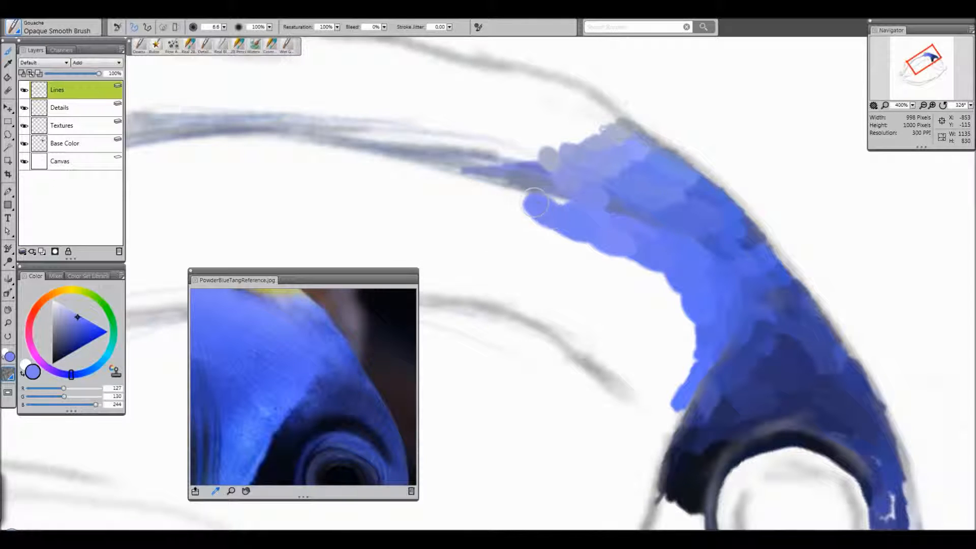
left_click_drag(259, 314, 289, 305)
mouse_move(546, 206)
left_mouse_down()
mouse_move(568, 200)
mouse_move(529, 187)
mouse_move(554, 201)
mouse_move(536, 182)
mouse_move(560, 193)
mouse_move(581, 212)
left_mouse_up()
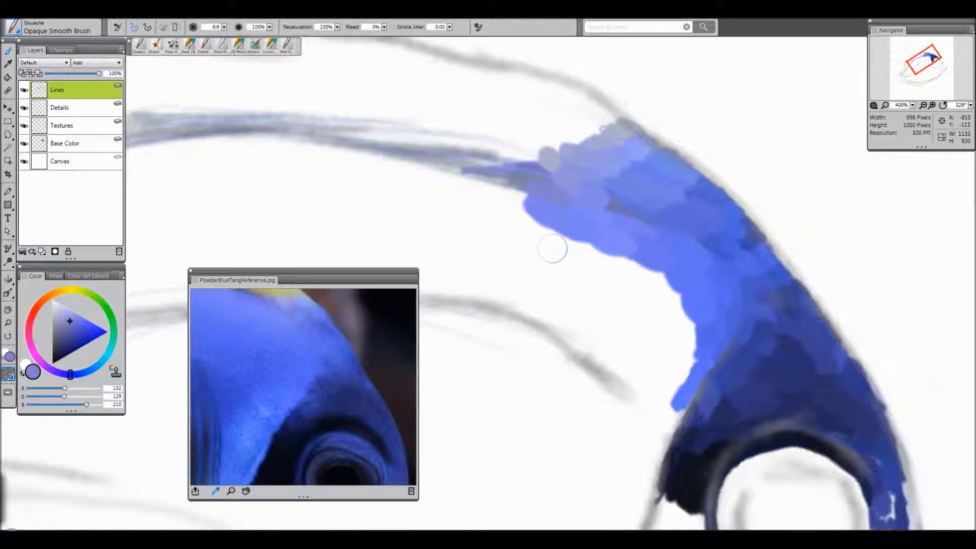
left_click(269, 326)
mouse_move(552, 214)
left_mouse_down()
mouse_move(534, 224)
mouse_move(579, 254)
left_mouse_up()
mouse_move(511, 224)
left_mouse_down()
mouse_move(536, 216)
mouse_move(536, 234)
mouse_move(565, 237)
left_mouse_up()
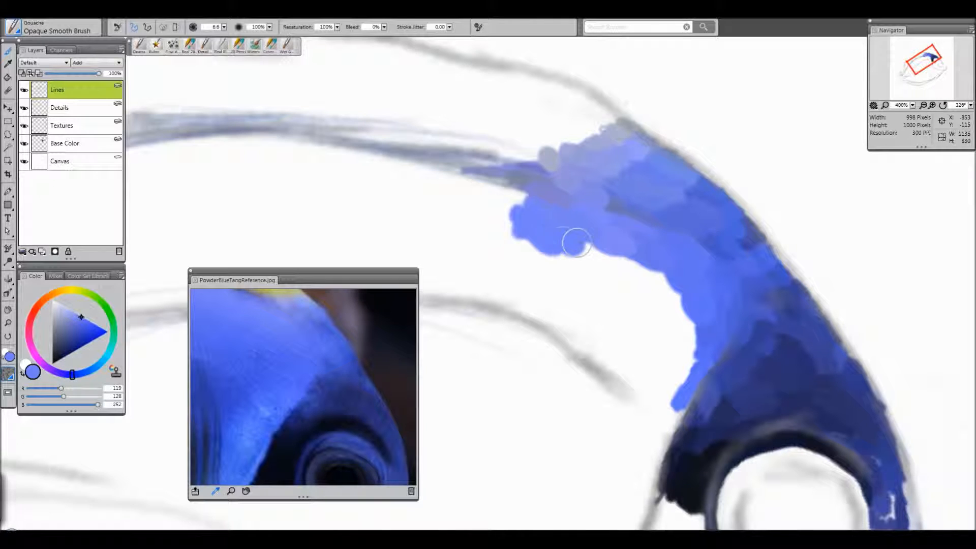
- Add a second row of saturated blue dabs along the band's lower edge, sampling tones from the reference's upper forehead
left_click_drag(311, 329, 302, 339)
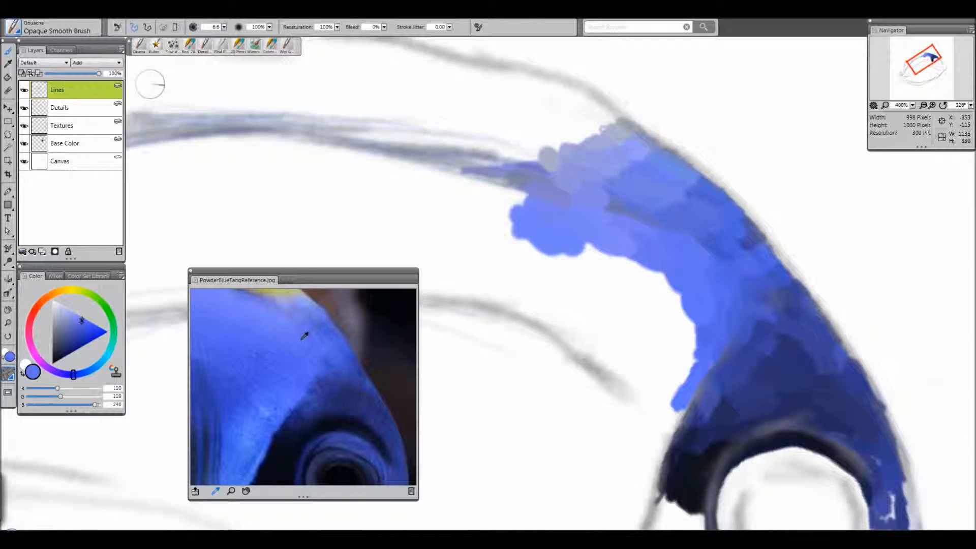
mouse_move(598, 249)
left_mouse_down()
mouse_move(578, 254)
mouse_move(552, 242)
mouse_move(604, 269)
left_mouse_up()
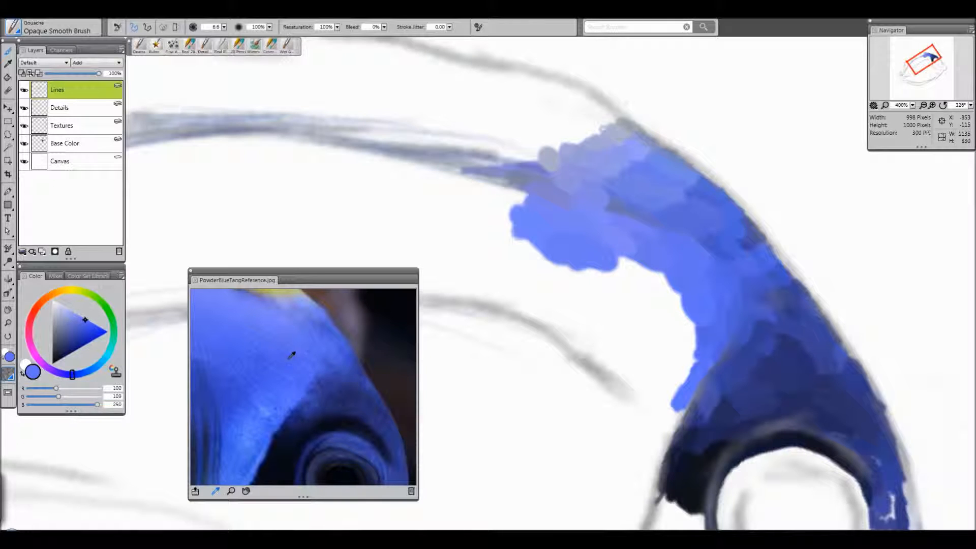
mouse_move(613, 257)
left_mouse_down()
mouse_move(633, 271)
mouse_move(615, 265)
mouse_move(656, 294)
left_mouse_up()
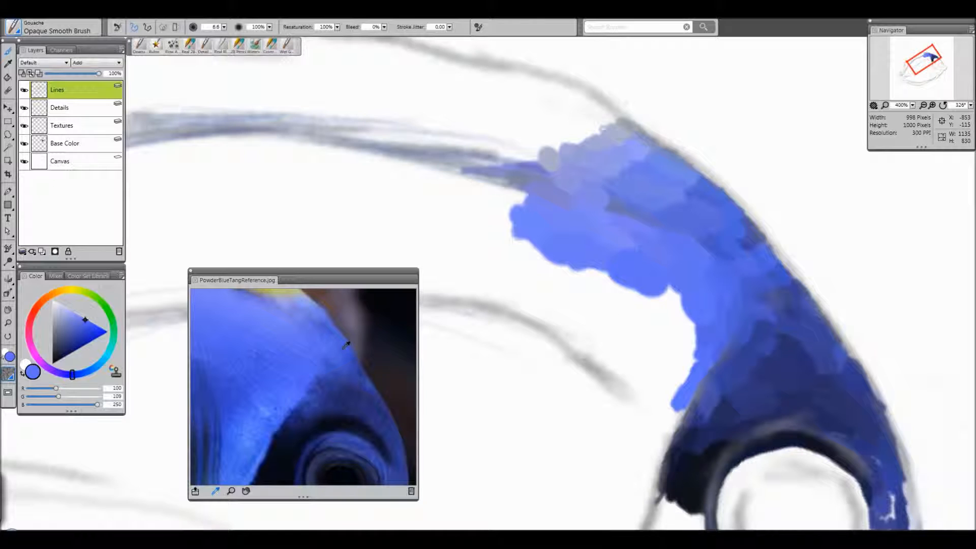
left_click(306, 362)
left_click(308, 366)
left_click_drag(664, 302, 685, 329)
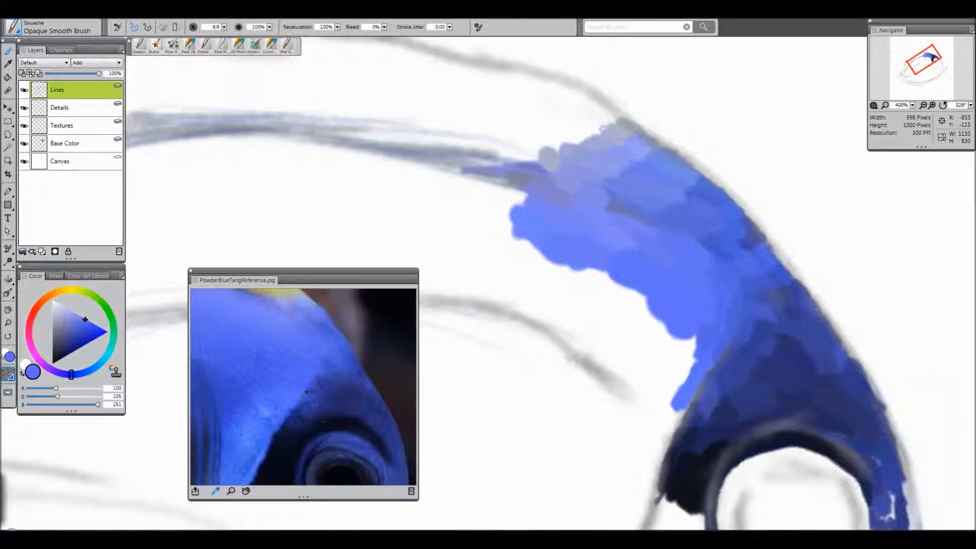
- Carry the sampled bright blue down along the rear edge of the dark eye mask to its lower corner
left_click(305, 375)
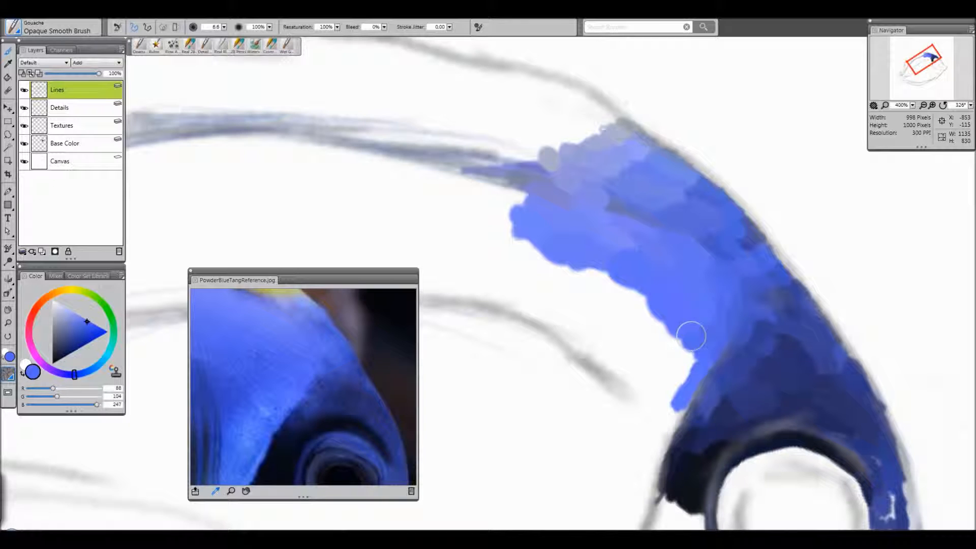
mouse_move(684, 331)
left_mouse_down()
mouse_move(674, 356)
mouse_move(682, 370)
left_mouse_up()
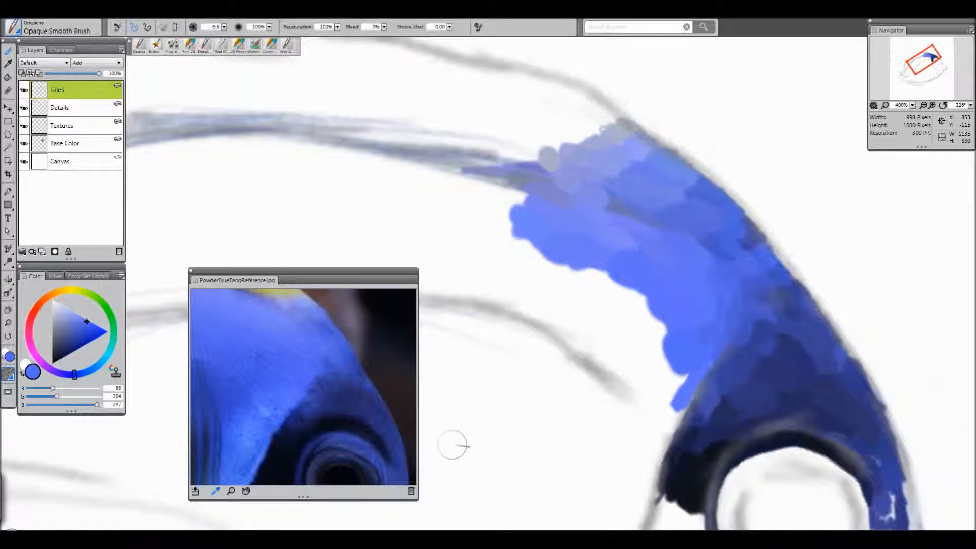
left_click_drag(291, 394, 306, 392)
left_click_drag(676, 379, 653, 399)
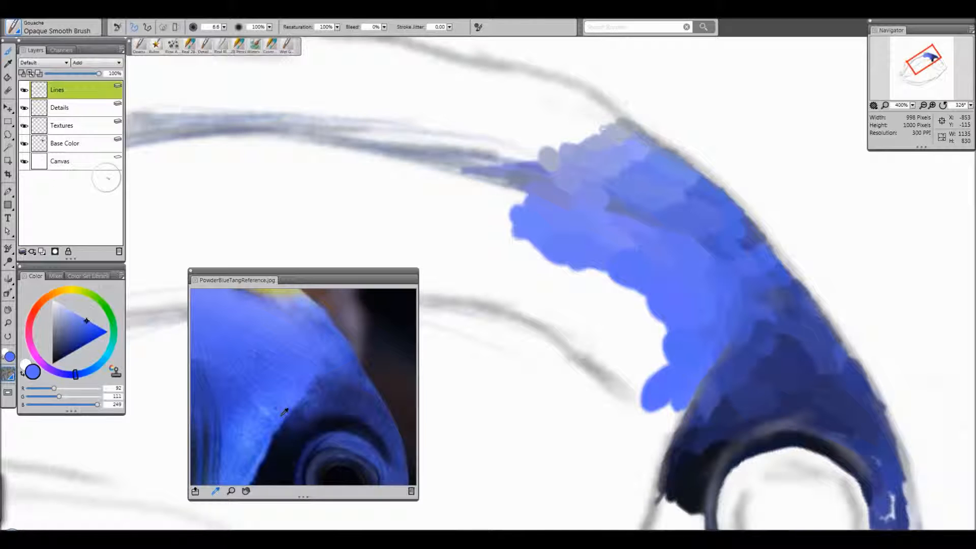
mouse_move(656, 395)
left_mouse_down()
mouse_move(661, 422)
mouse_move(667, 404)
mouse_move(677, 409)
mouse_move(661, 442)
mouse_move(671, 401)
mouse_move(682, 407)
mouse_move(665, 453)
mouse_move(715, 342)
mouse_move(685, 405)
mouse_move(674, 404)
mouse_move(690, 380)
left_mouse_up()
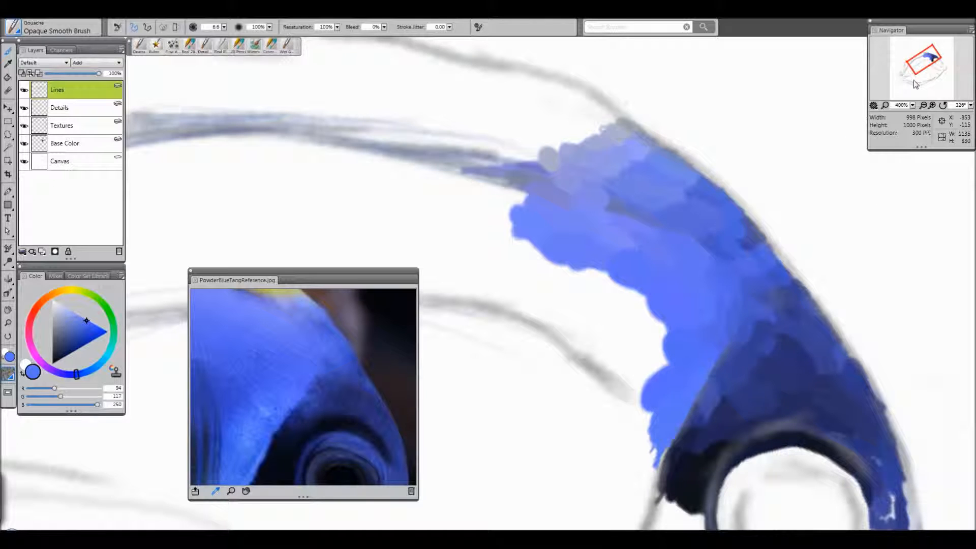
- Widen the blue area behind the eye mask with upward dabs of slightly deeper blue sampled from the reference body
left_click_drag(924, 71, 928, 68)
left_click(288, 379)
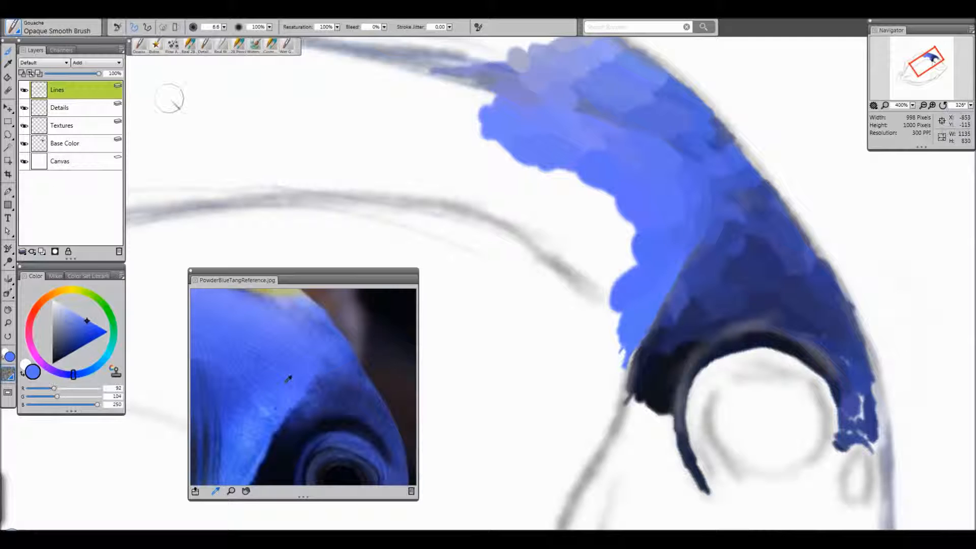
mouse_move(633, 239)
left_mouse_down()
mouse_move(632, 257)
mouse_move(629, 250)
mouse_move(612, 262)
mouse_move(610, 219)
mouse_move(621, 244)
mouse_move(603, 231)
left_mouse_up()
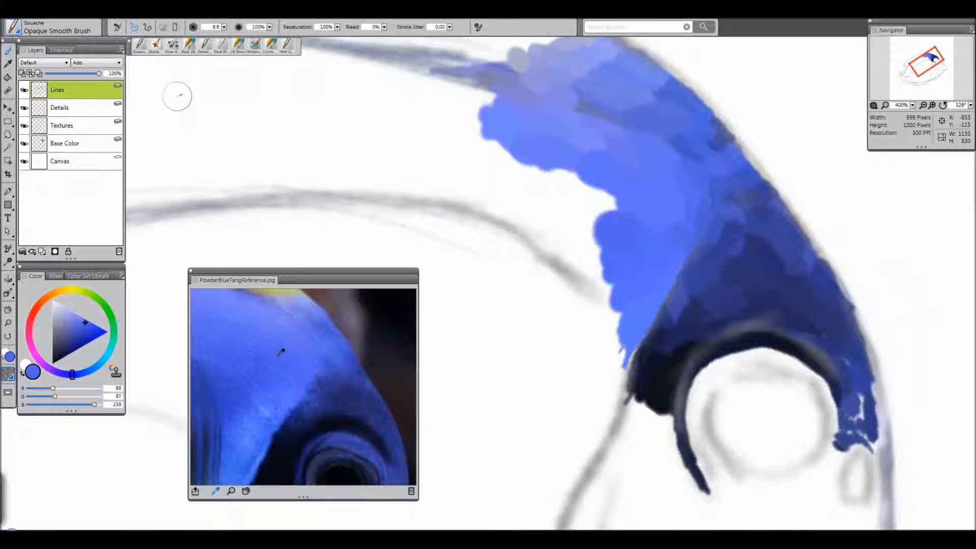
left_click_drag(610, 213, 596, 197)
- Continue the new row backward below the dorsal fin base with violet-blues sampled from the reference's upper body
left_click(264, 333)
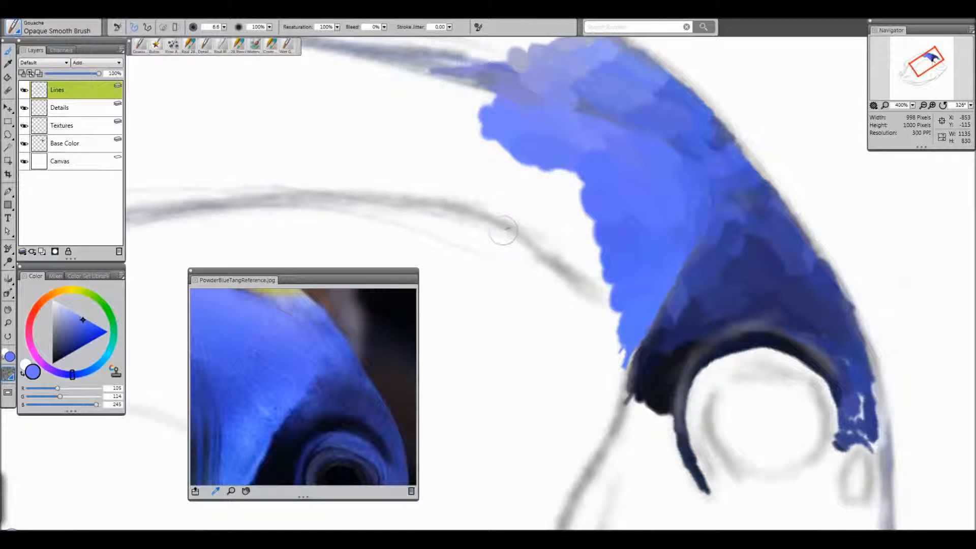
mouse_move(548, 186)
left_mouse_down()
mouse_move(575, 175)
mouse_move(557, 187)
mouse_move(562, 199)
left_mouse_up()
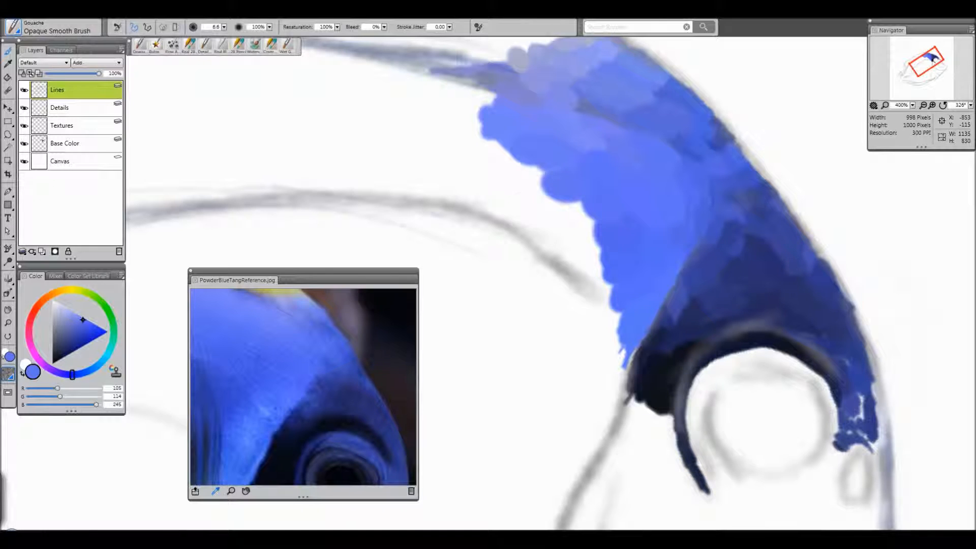
mouse_move(503, 187)
left_mouse_down()
mouse_move(542, 174)
mouse_move(524, 155)
mouse_move(529, 168)
mouse_move(502, 165)
mouse_move(503, 152)
mouse_move(486, 171)
mouse_move(515, 153)
left_mouse_up()
left_click(253, 330)
left_click(254, 333)
left_click(234, 338)
mouse_move(475, 158)
left_mouse_down()
mouse_move(483, 138)
mouse_move(475, 162)
left_mouse_up()
- Dab another row of deeper to brighter blues down the painted edge toward the eye mask's rear corner, sampling each tone from the reference
left_click(268, 385)
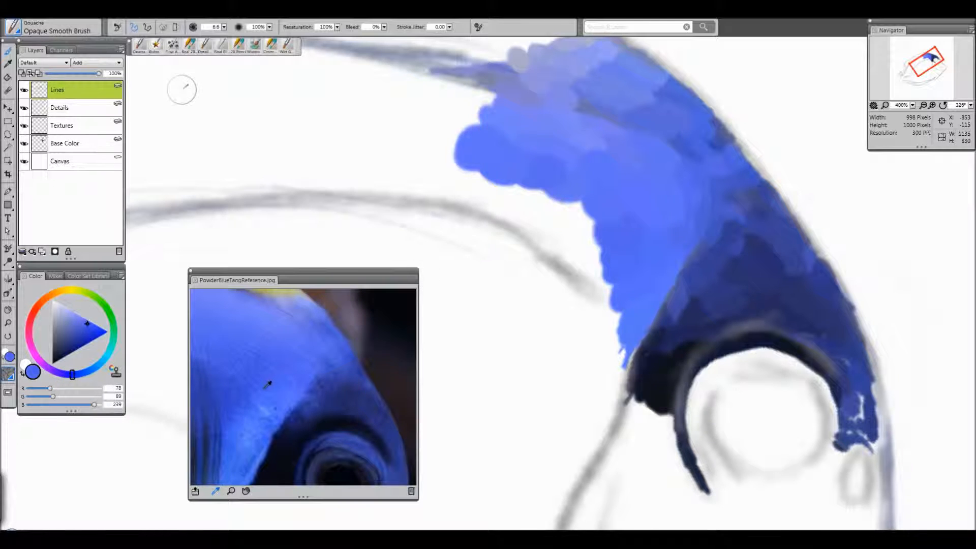
left_click(279, 377)
left_click_drag(567, 217, 588, 220)
left_click(272, 395)
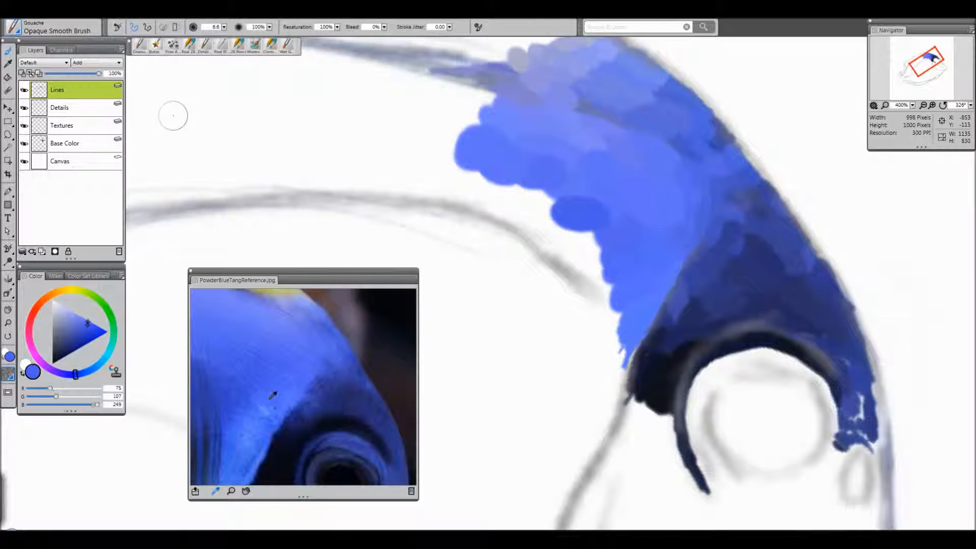
left_click_drag(600, 235, 582, 247)
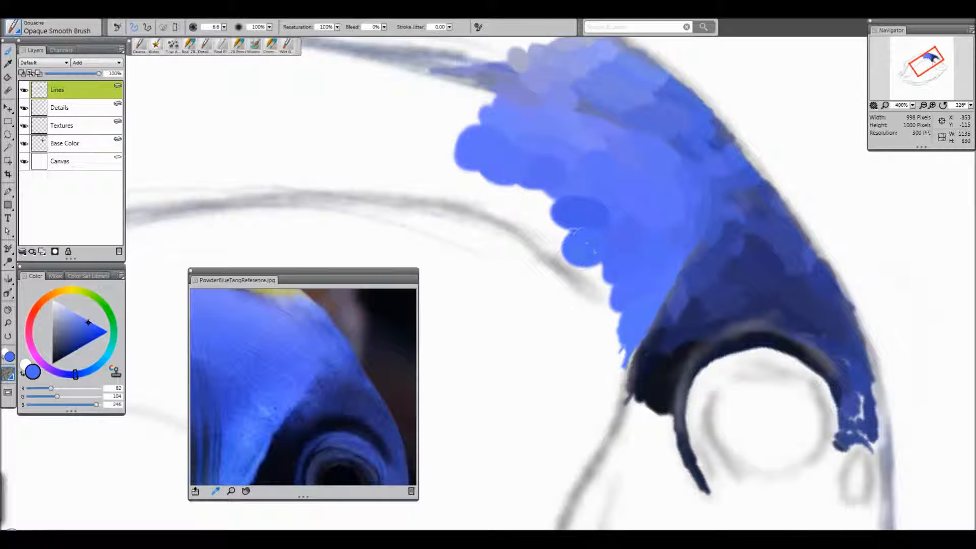
left_click(279, 397)
mouse_move(617, 257)
left_mouse_down()
mouse_move(605, 291)
mouse_move(585, 279)
left_mouse_up()
left_click(269, 411)
left_click_drag(268, 410, 271, 407)
left_click_drag(610, 289, 599, 337)
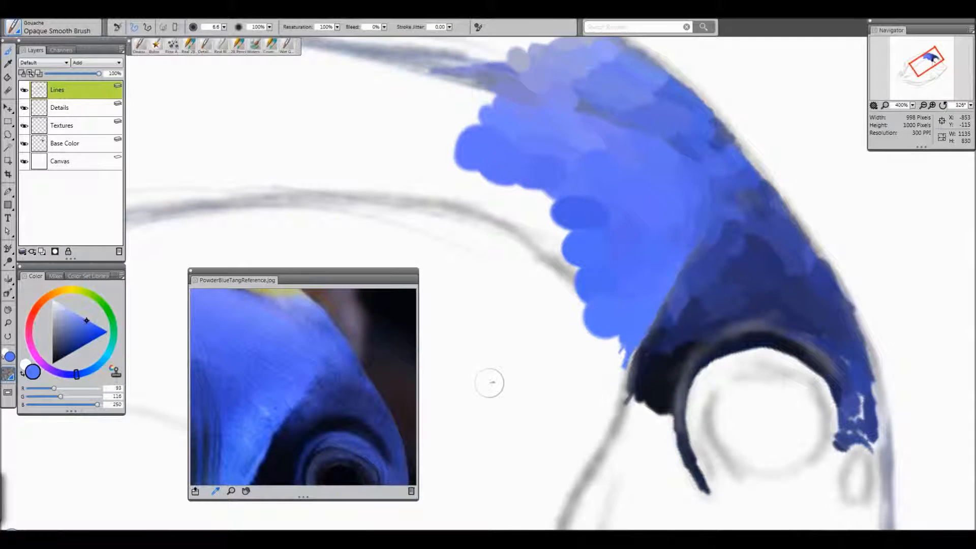
- Fill the area beside the eye mask's rear corner with sampled medium blue and light blue highlight strokes
left_click_drag(272, 421, 279, 420)
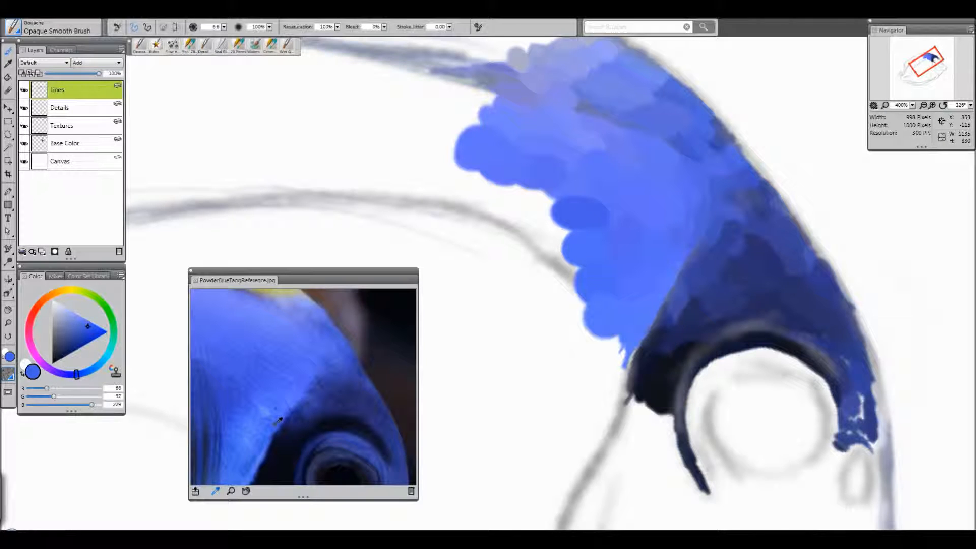
mouse_move(613, 356)
left_mouse_down()
mouse_move(639, 348)
mouse_move(616, 351)
mouse_move(643, 338)
mouse_move(630, 359)
mouse_move(667, 293)
mouse_move(661, 403)
left_mouse_up()
left_click(270, 417, "alt")
mouse_move(618, 338)
left_mouse_down()
mouse_move(593, 326)
mouse_move(607, 349)
mouse_move(607, 339)
mouse_move(608, 349)
mouse_move(645, 346)
left_mouse_up()
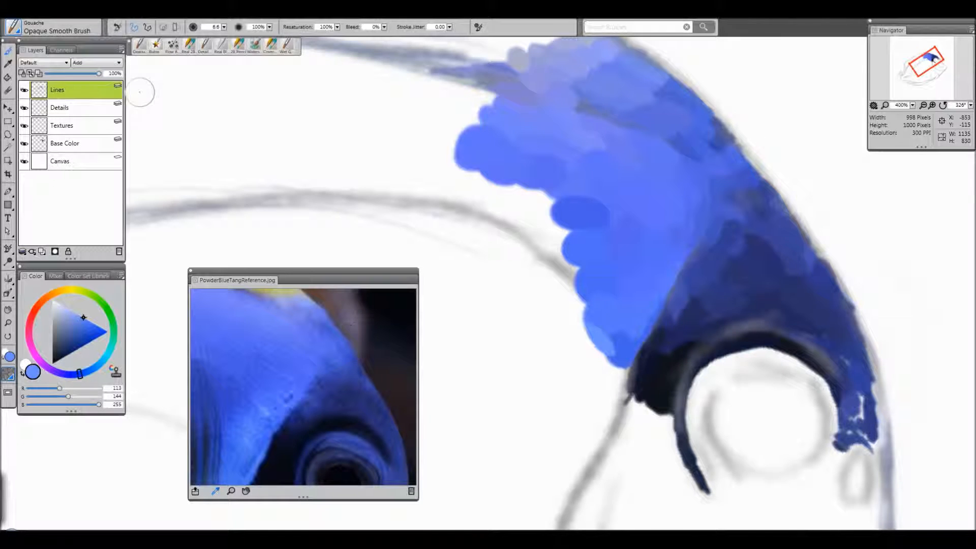
left_click(259, 424)
mouse_move(592, 363)
left_mouse_down()
mouse_move(587, 337)
mouse_move(575, 326)
mouse_move(574, 335)
left_mouse_up()
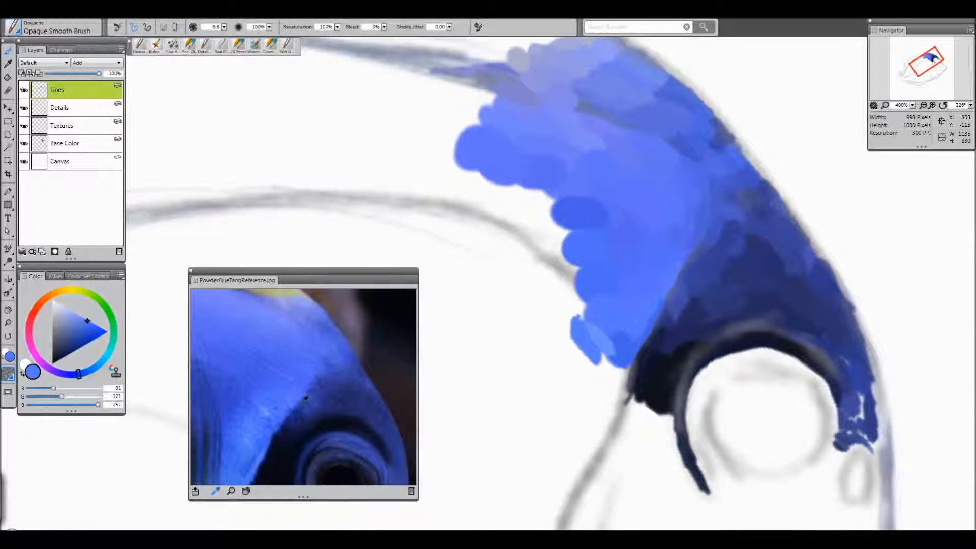
- Place darker royal blue dabs farther behind the eye mask's rear corner, sampled from the reference's shaded body
left_click(247, 395, "alt")
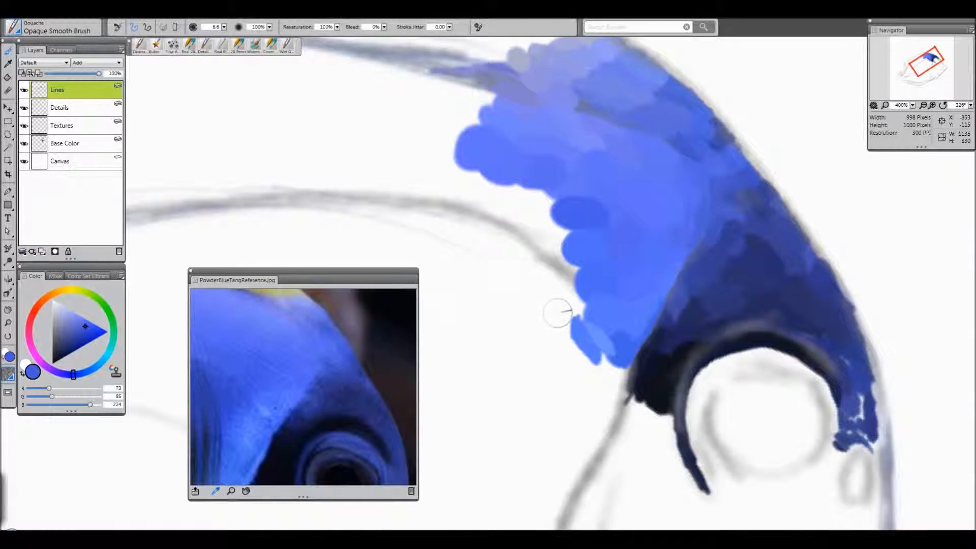
mouse_move(577, 319)
left_mouse_down()
mouse_move(549, 318)
mouse_move(562, 336)
left_mouse_up()
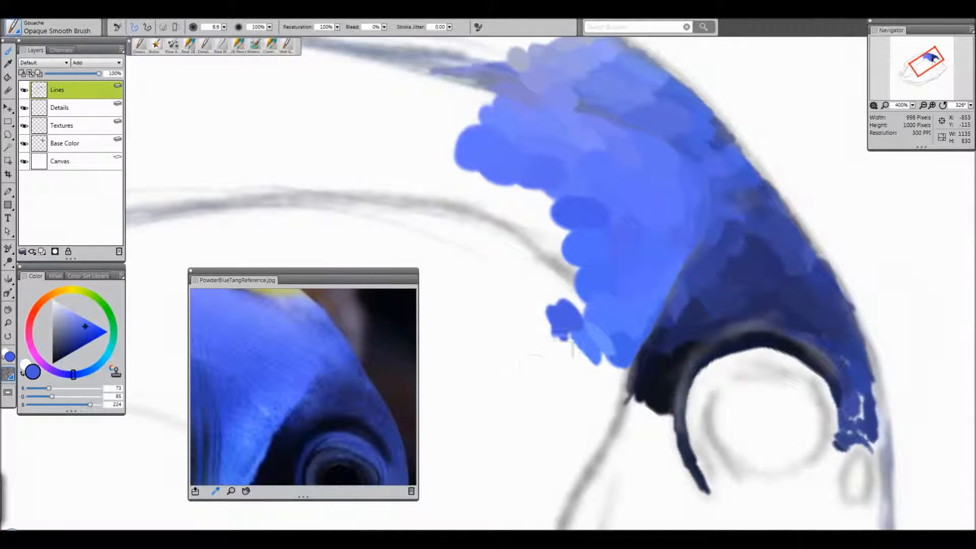
left_click(236, 414, "alt")
mouse_move(555, 310)
left_mouse_down()
mouse_move(551, 331)
mouse_move(532, 316)
left_mouse_up()
left_click_drag(506, 304, 508, 335)
- Bridge the gap between the dark royal blue dabs and the main blue area with sampled mid-blues
left_click(259, 389)
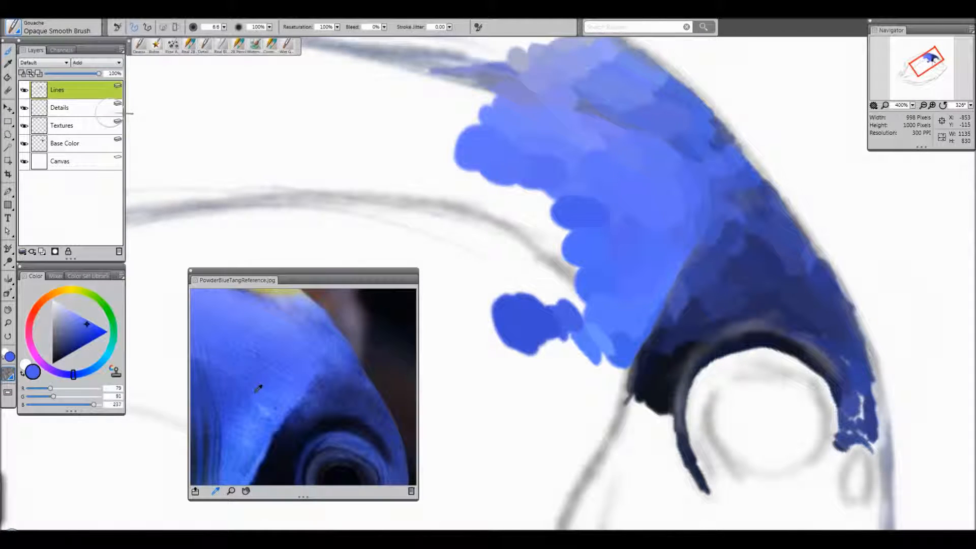
mouse_move(543, 284)
left_mouse_down()
mouse_move(534, 290)
mouse_move(531, 277)
mouse_move(553, 266)
left_mouse_up()
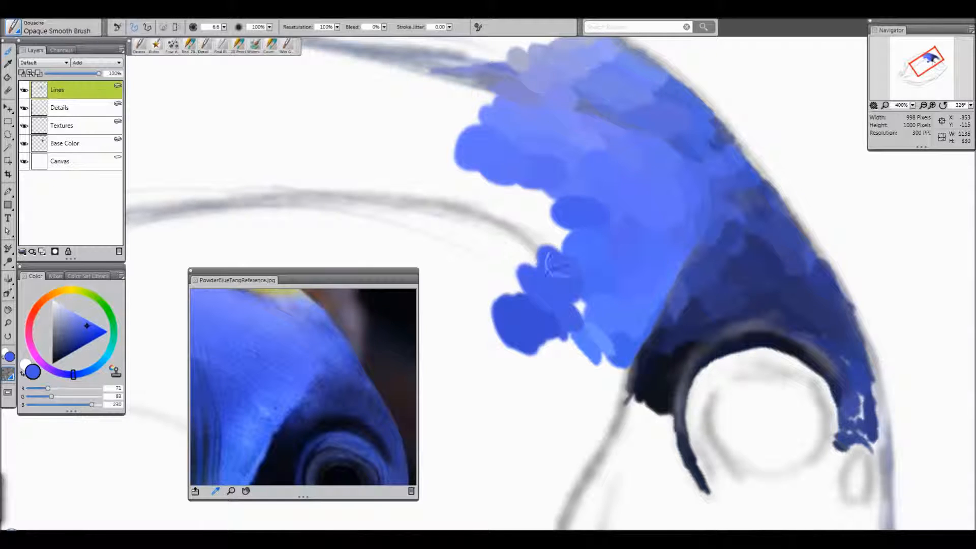
left_click(265, 393)
mouse_move(617, 307)
left_mouse_down()
mouse_move(579, 290)
mouse_move(575, 312)
mouse_move(592, 305)
left_mouse_up()
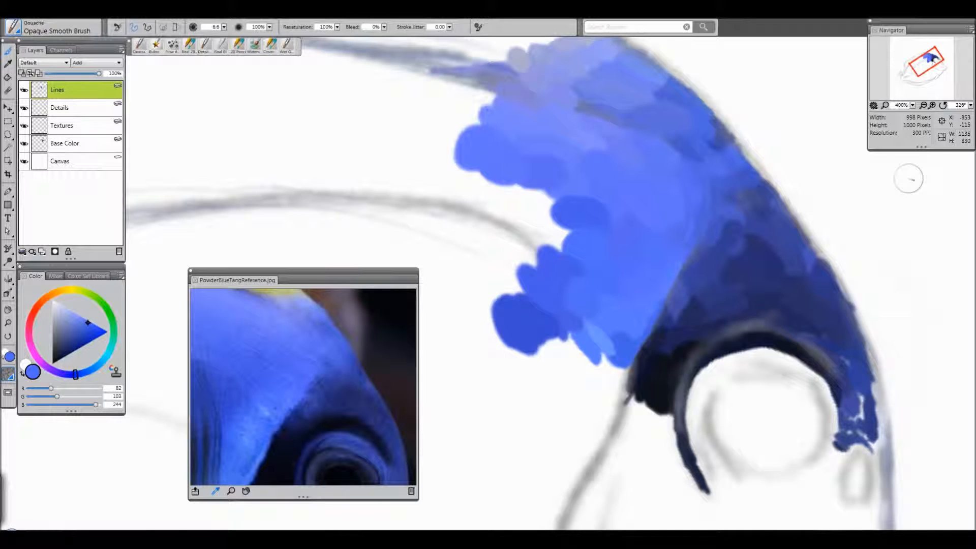
- Check the painted blues against the whole fish sketch and return to a close view of the area behind the eye mask
left_click_drag(935, 66, 932, 77)
left_click(924, 105)
left_click(924, 105)
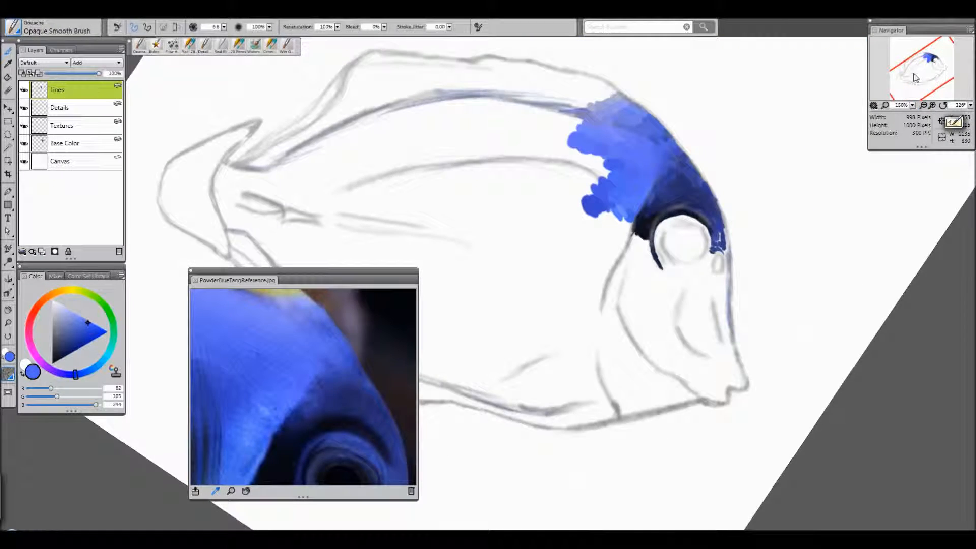
left_click_drag(916, 63, 919, 64)
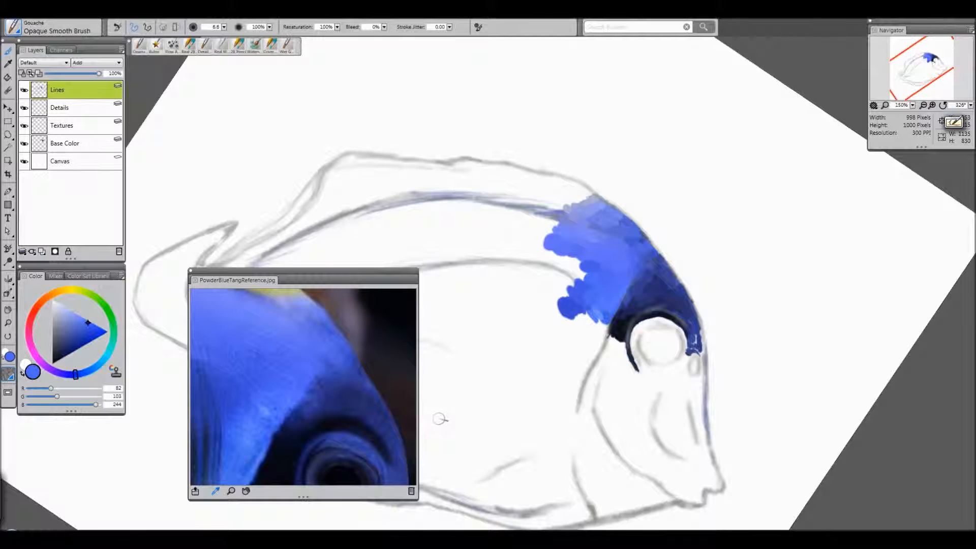
left_click(932, 105)
left_click(932, 106)
left_click(932, 106)
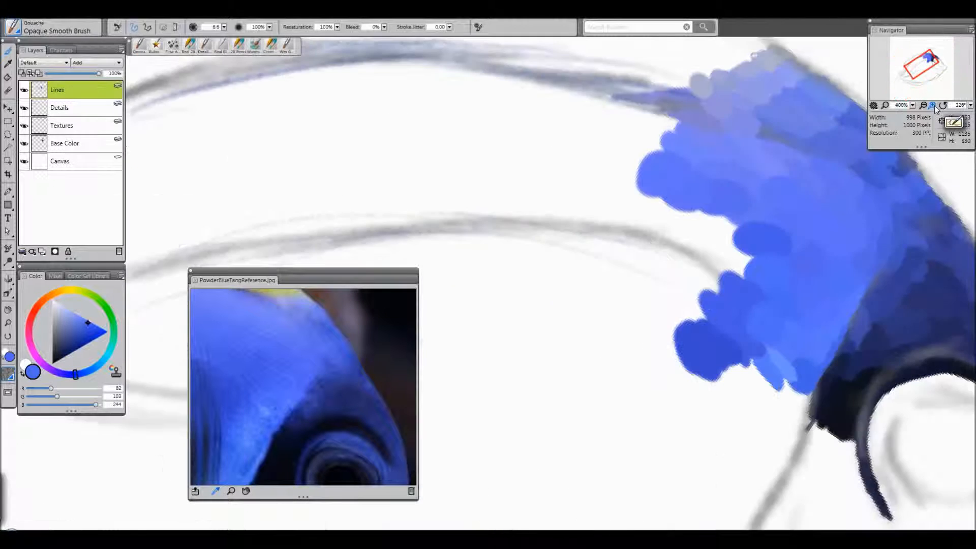
left_click(932, 105)
left_click_drag(926, 68, 934, 63)
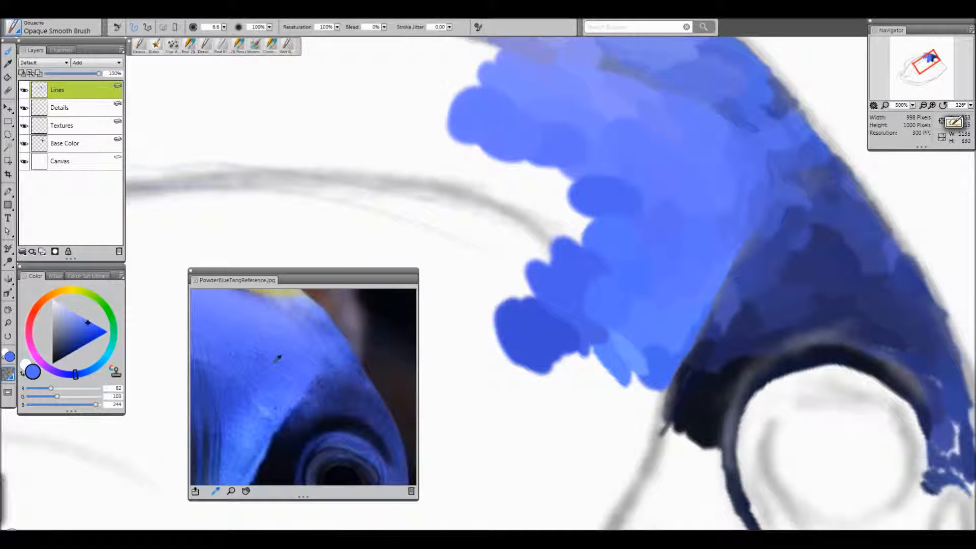
- Fill the notch in the rear edge of the painted upper body with light blue dabs sampled from the reference photo
left_click(264, 352)
mouse_move(568, 204)
left_mouse_down()
mouse_move(579, 235)
mouse_move(562, 235)
left_mouse_up()
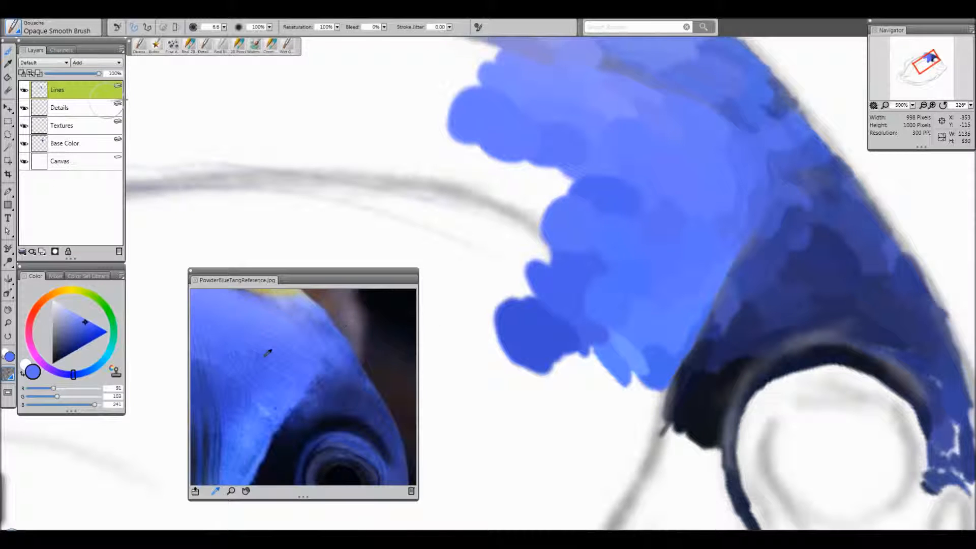
mouse_move(534, 185)
left_mouse_down()
mouse_move(551, 178)
mouse_move(512, 163)
mouse_move(514, 198)
left_mouse_up()
left_click_drag(514, 159, 520, 213)
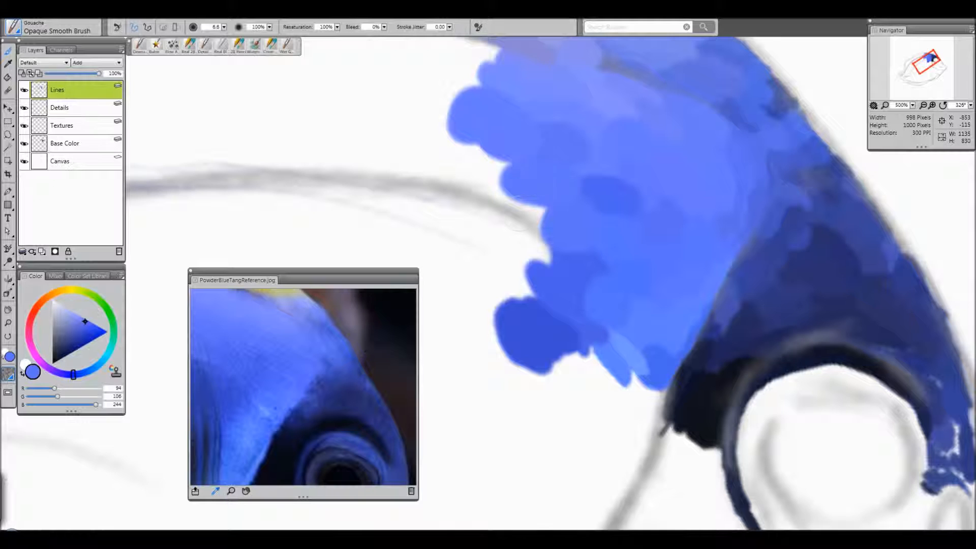
- Extend the painted body's rear edge outward with overlapping medium blue dabs sampled from the reference's upper body
left_click(256, 366, "alt")
mouse_move(529, 239)
left_mouse_down()
mouse_move(553, 250)
mouse_move(498, 246)
mouse_move(483, 268)
left_mouse_up()
left_click(249, 362, "alt")
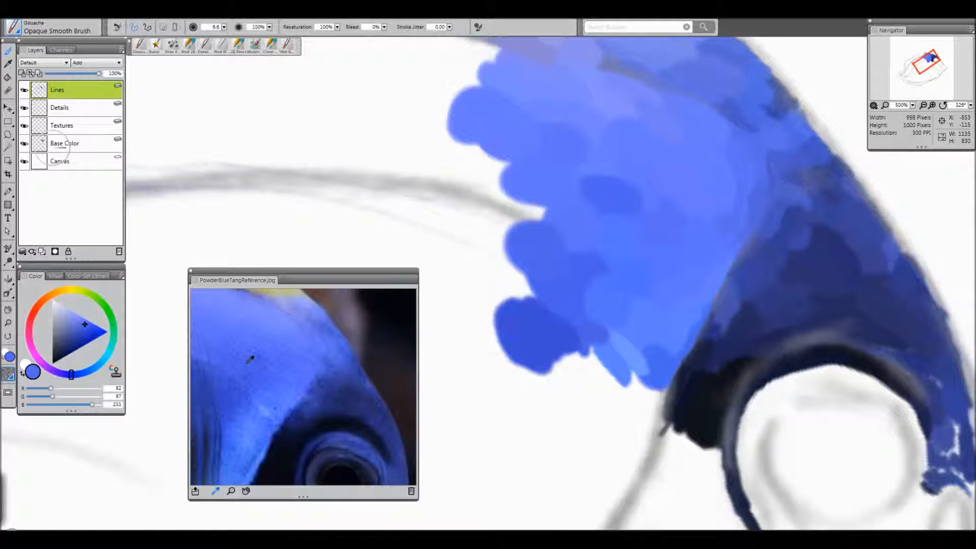
mouse_move(511, 208)
left_mouse_down()
mouse_move(508, 200)
mouse_move(535, 208)
left_mouse_up()
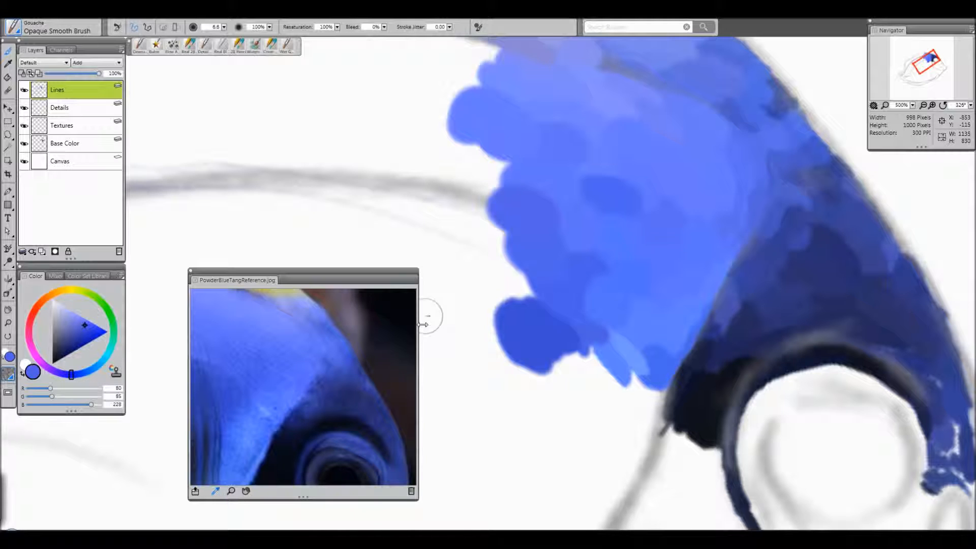
left_click(257, 348, "alt")
mouse_move(473, 200)
left_mouse_down()
mouse_move(482, 168)
mouse_move(506, 180)
mouse_move(472, 190)
mouse_move(480, 170)
left_mouse_up()
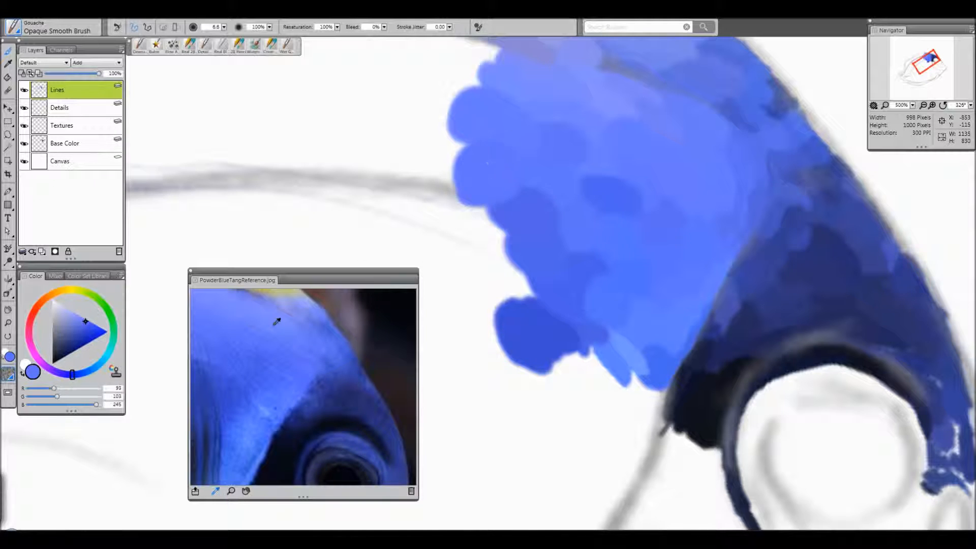
left_click_drag(448, 153, 466, 137)
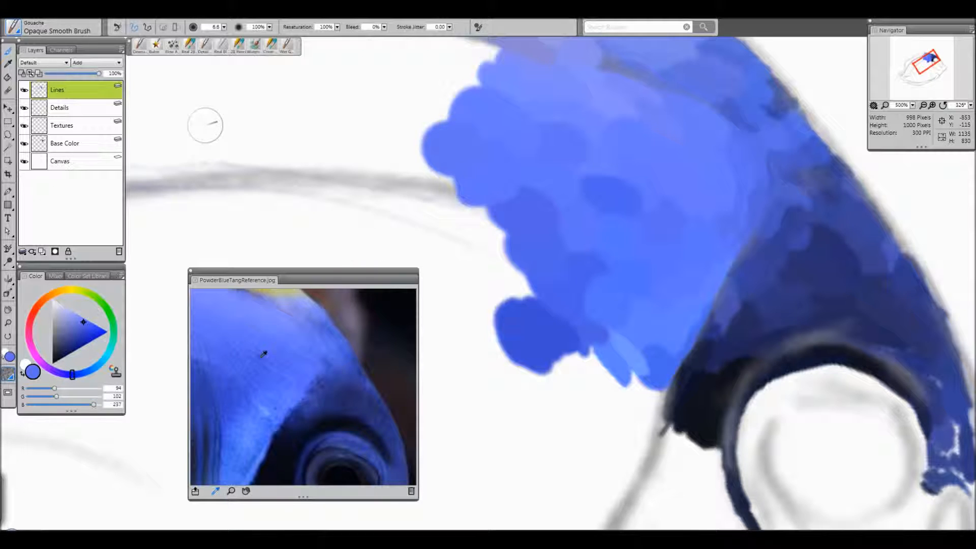
- Add a darker blue dab at the far rear edge and brighter sampled blues down to the royal blue patch
left_click(264, 359)
mouse_move(450, 204)
left_mouse_down()
mouse_move(439, 193)
mouse_move(453, 191)
mouse_move(447, 203)
left_mouse_up()
left_click(263, 381)
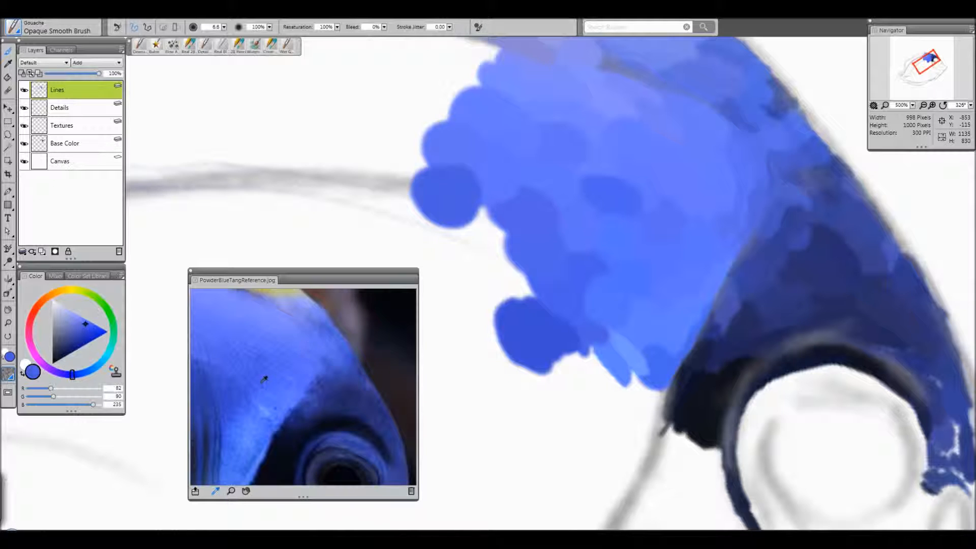
mouse_move(465, 277)
left_mouse_down()
mouse_move(457, 235)
mouse_move(460, 251)
left_mouse_up()
mouse_move(460, 284)
left_mouse_down()
mouse_move(514, 283)
mouse_move(491, 279)
mouse_move(505, 323)
left_mouse_up()
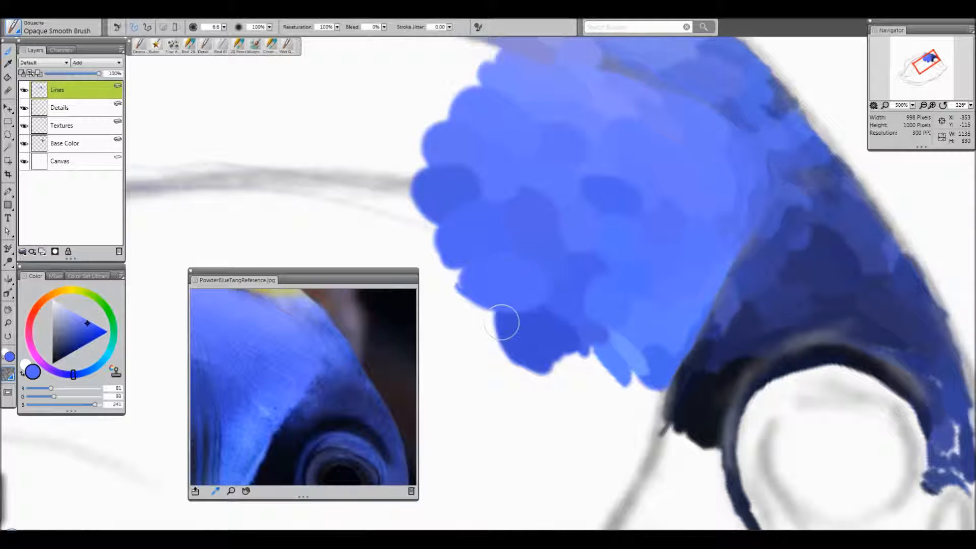
- Continue the sampled blues down past the eye mask's rear corner, ending in a tapered light blue stroke along the gill line
left_click(261, 382)
mouse_move(541, 343)
left_mouse_down()
mouse_move(588, 378)
mouse_move(585, 389)
left_mouse_up()
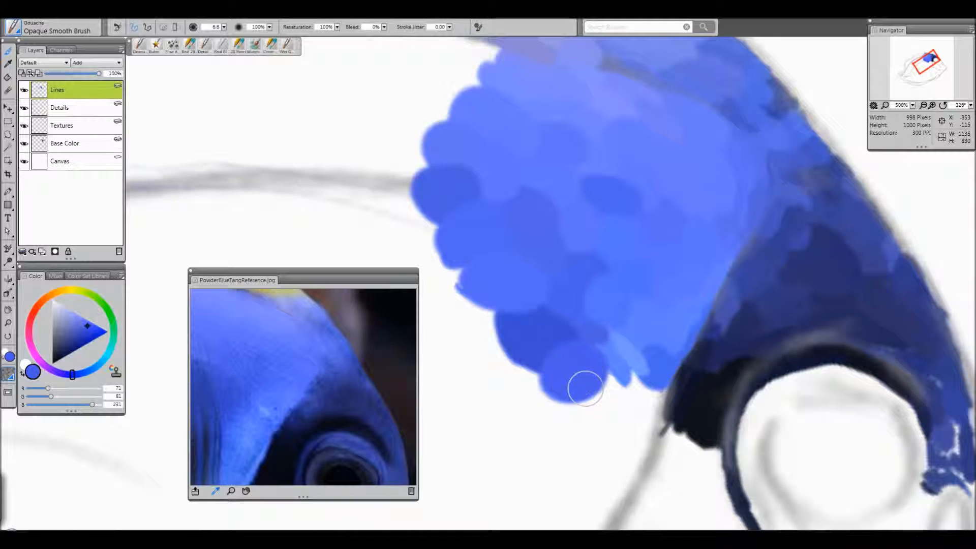
left_click(253, 400)
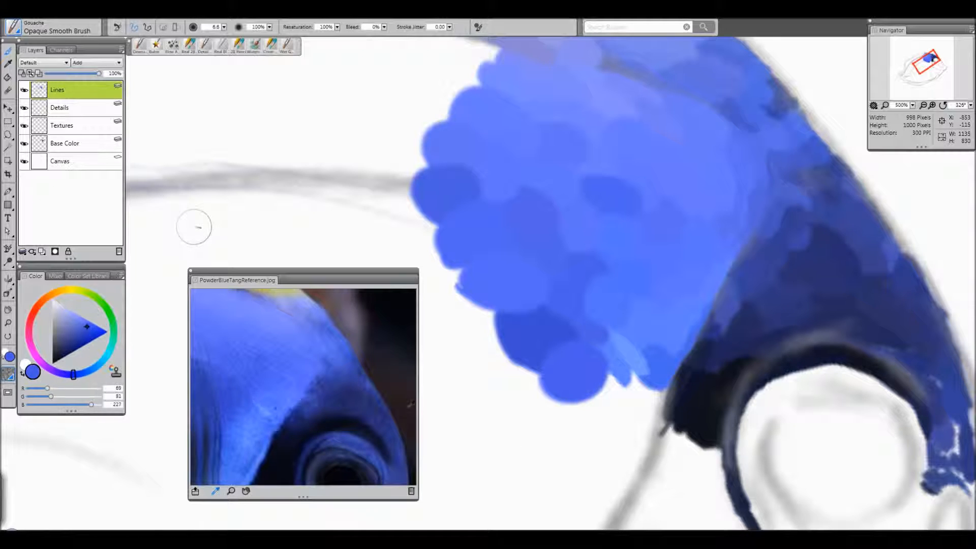
mouse_move(564, 413)
left_mouse_down()
mouse_move(581, 429)
mouse_move(593, 383)
mouse_move(610, 396)
left_mouse_up()
left_click(265, 449)
mouse_move(625, 392)
left_mouse_down()
mouse_move(623, 375)
mouse_move(654, 394)
mouse_move(661, 386)
mouse_move(624, 483)
mouse_move(638, 407)
mouse_move(630, 398)
mouse_move(622, 486)
left_mouse_up()
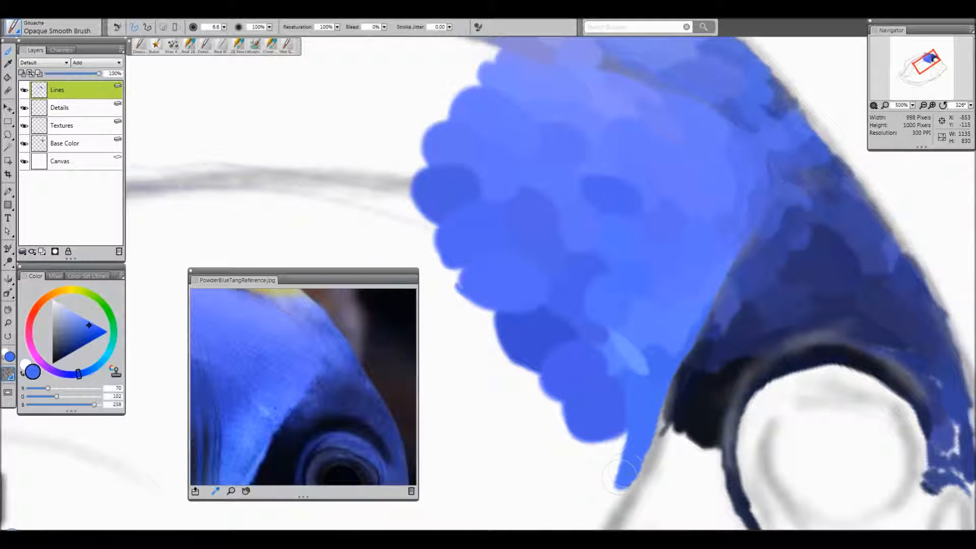
- Check the blue area against the whole fish sketch and return to a close view at 400% of its lower rear edge
left_click(924, 105)
left_click(924, 105)
left_click(924, 105)
left_click(924, 106)
left_click(923, 105)
left_click_drag(919, 81, 908, 83)
left_click(926, 105)
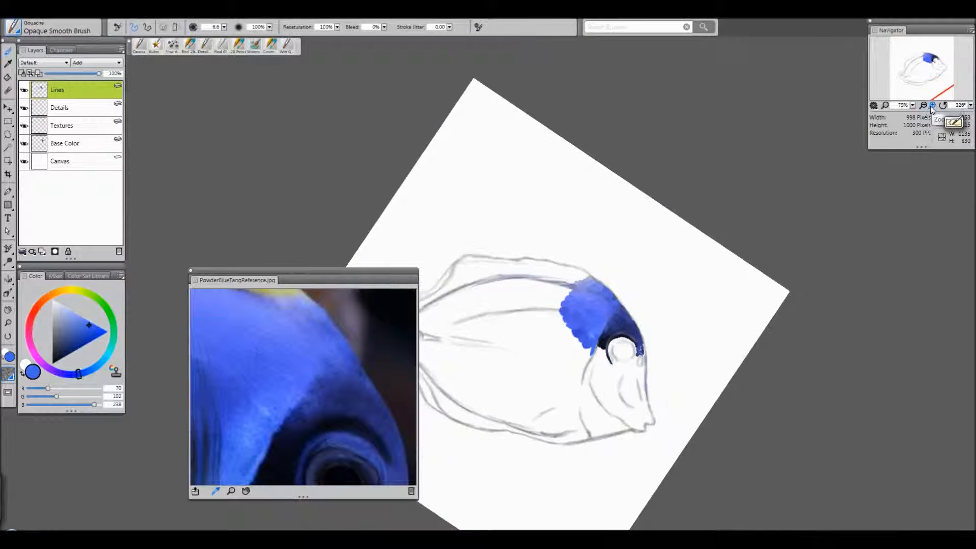
left_click(932, 105)
left_click(932, 105)
left_click(932, 105)
mouse_move(929, 81)
left_mouse_down()
mouse_move(917, 83)
mouse_move(913, 67)
mouse_move(929, 77)
left_mouse_up()
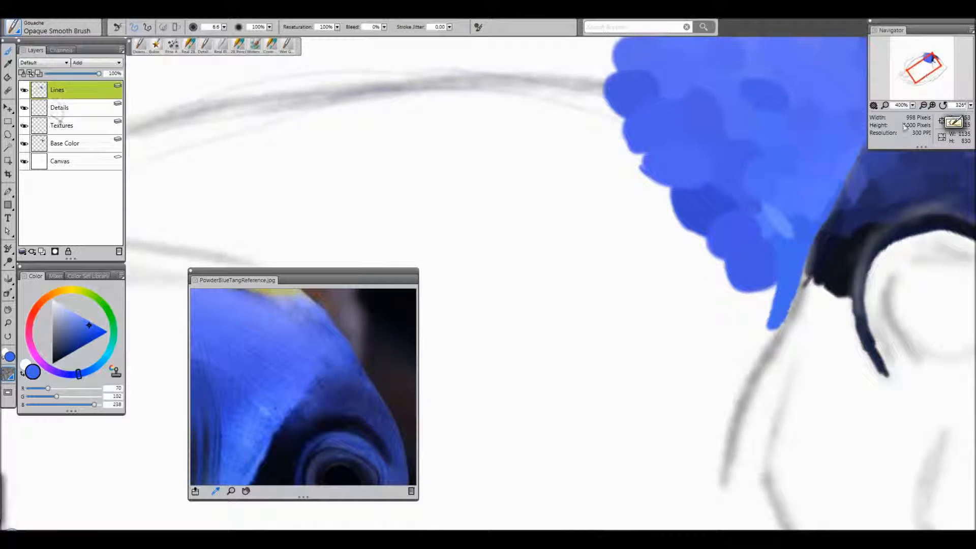
- Paint bright and light blue strokes along the blue area's lower rear edge, sampled from the highlight behind the reference's mask
left_click(261, 439)
left_click(262, 438)
mouse_move(763, 261)
left_mouse_down()
mouse_move(776, 305)
mouse_move(761, 297)
mouse_move(758, 313)
mouse_move(718, 261)
left_mouse_up()
left_click(255, 435)
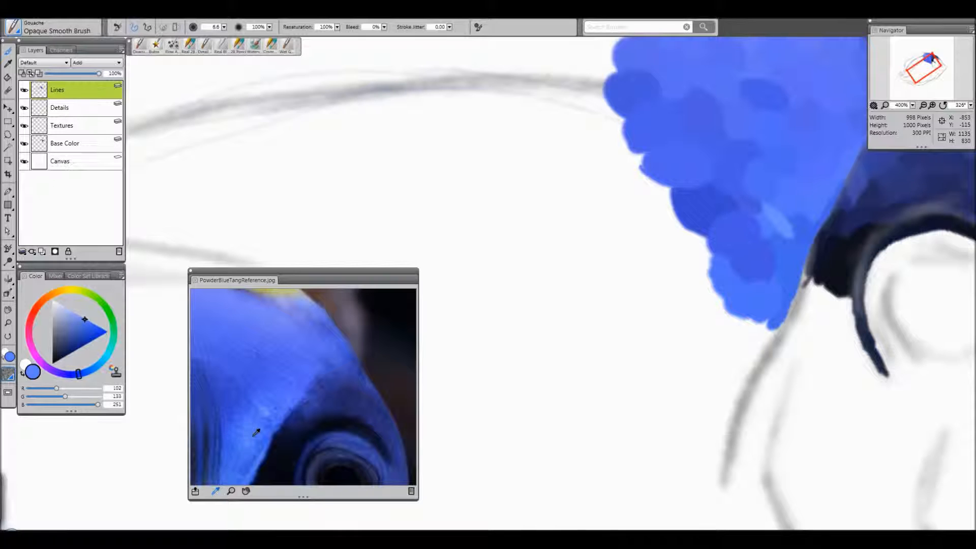
left_click_drag(725, 259, 668, 221)
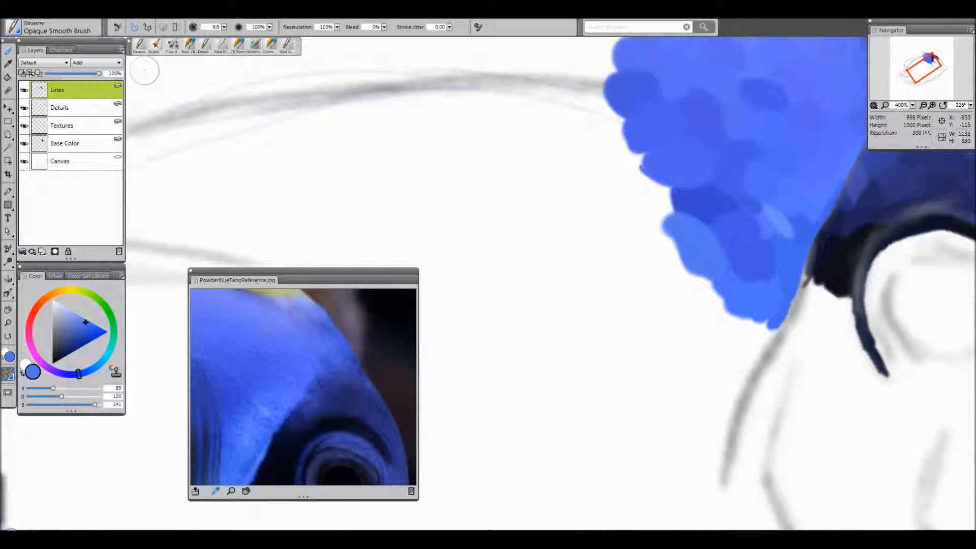
- Widen the rear edge with medium and dark royal blue dabs sampled from the reference's shaded body, plus a thin curved guide stroke
left_click(250, 411)
mouse_move(648, 211)
left_mouse_down()
mouse_move(675, 203)
mouse_move(662, 204)
mouse_move(627, 165)
left_mouse_up()
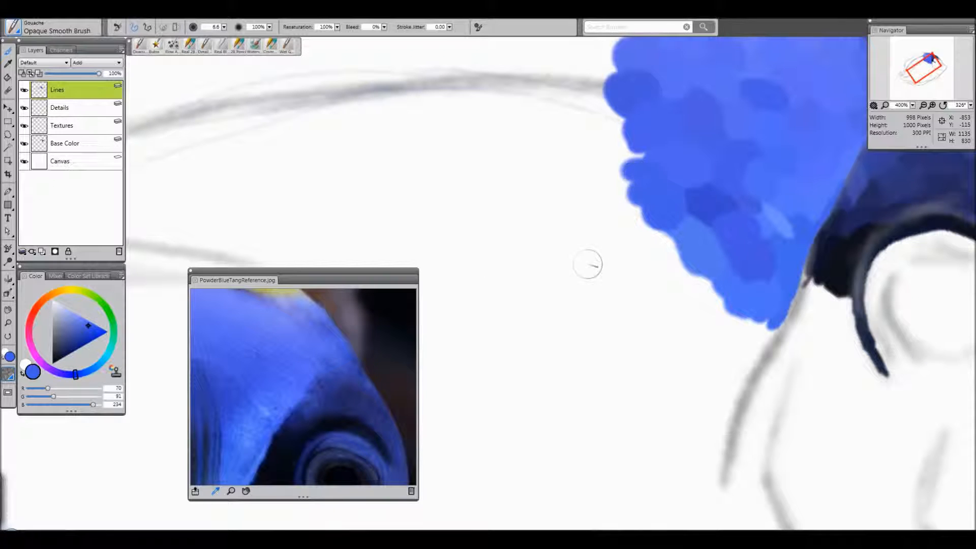
left_click_drag(578, 228, 629, 181)
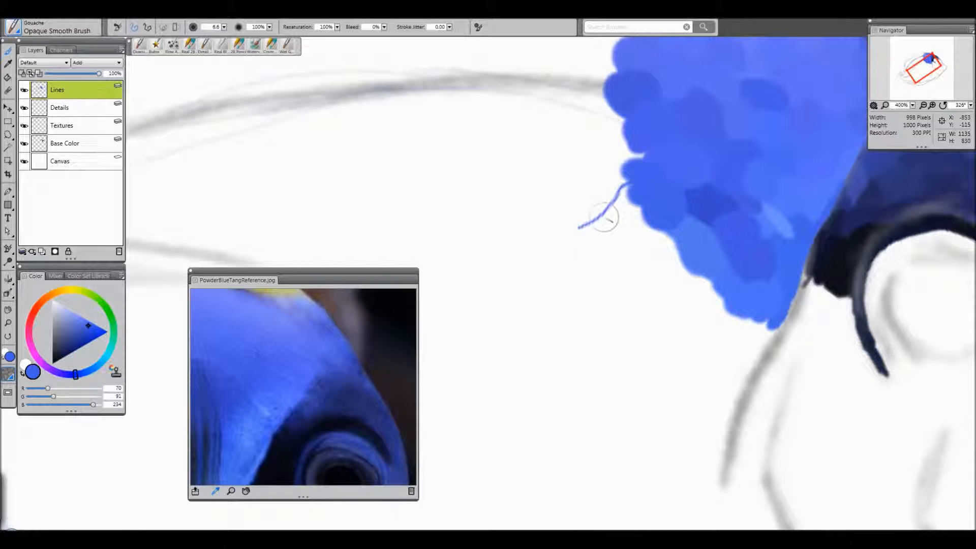
left_click(238, 401)
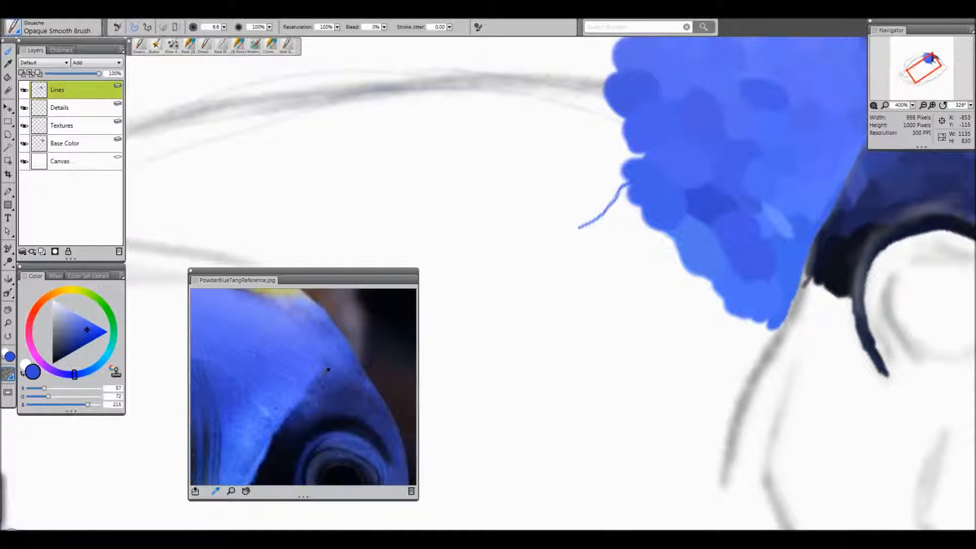
mouse_move(654, 161)
left_mouse_down()
mouse_move(628, 165)
mouse_move(643, 141)
mouse_move(611, 144)
mouse_move(613, 118)
left_mouse_up()
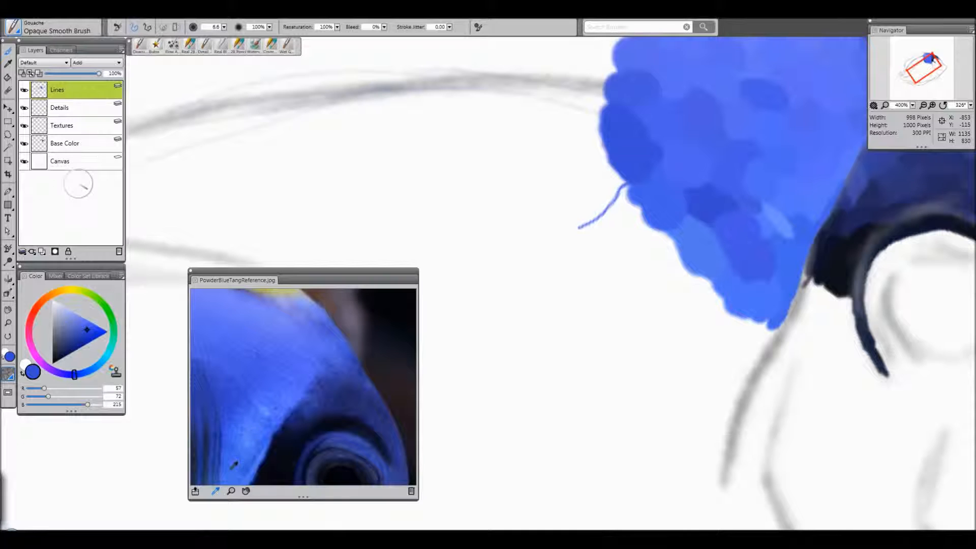
- Extend the blue area's lower tip down along the gill line and fill it in with a light blue sampled from the reference
left_click(245, 477)
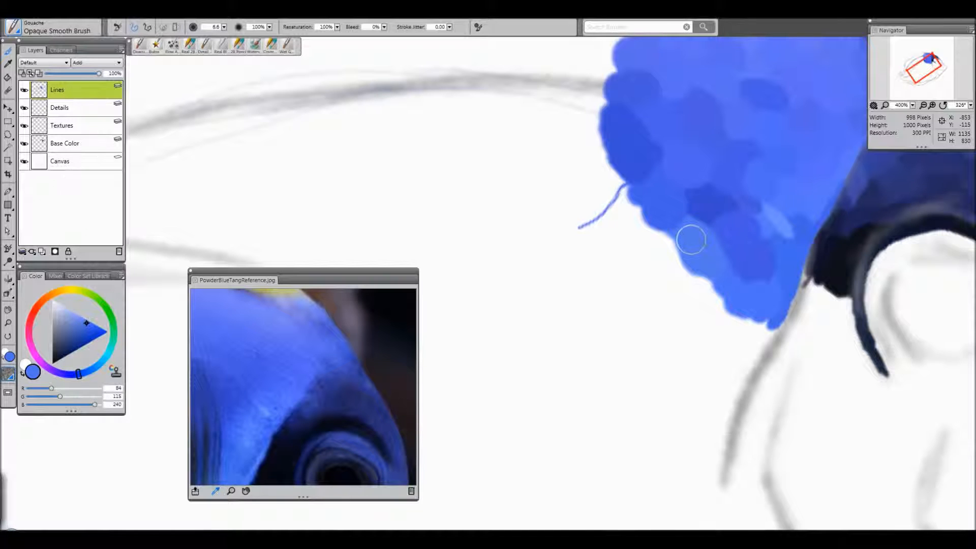
left_click_drag(757, 320, 757, 347)
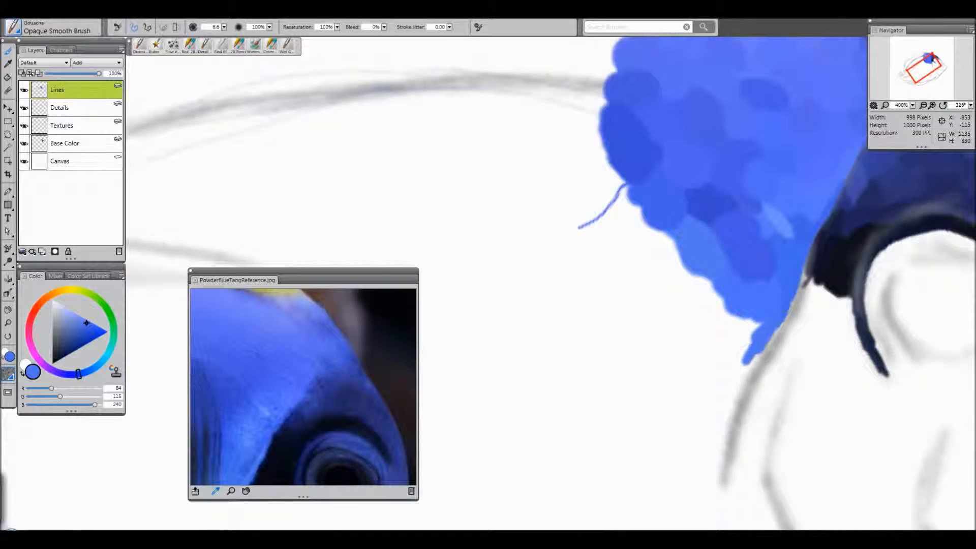
mouse_move(777, 316)
left_mouse_down()
mouse_move(754, 355)
mouse_move(735, 356)
mouse_move(729, 379)
left_mouse_up()
left_click_drag(786, 312, 798, 278)
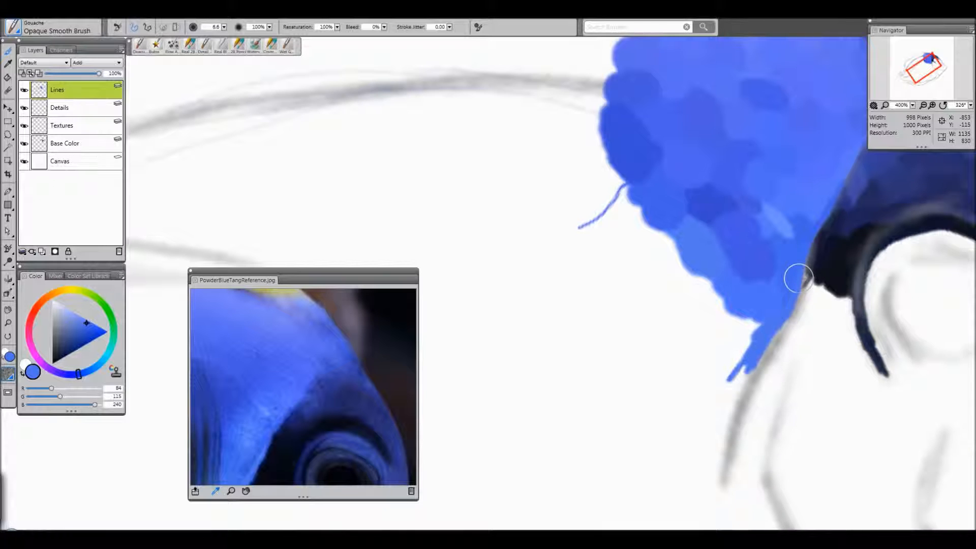
mouse_move(747, 333)
left_mouse_down()
mouse_move(742, 361)
mouse_move(750, 358)
mouse_move(743, 365)
mouse_move(744, 347)
mouse_move(741, 369)
mouse_move(751, 353)
mouse_move(737, 366)
mouse_move(735, 330)
left_mouse_up()
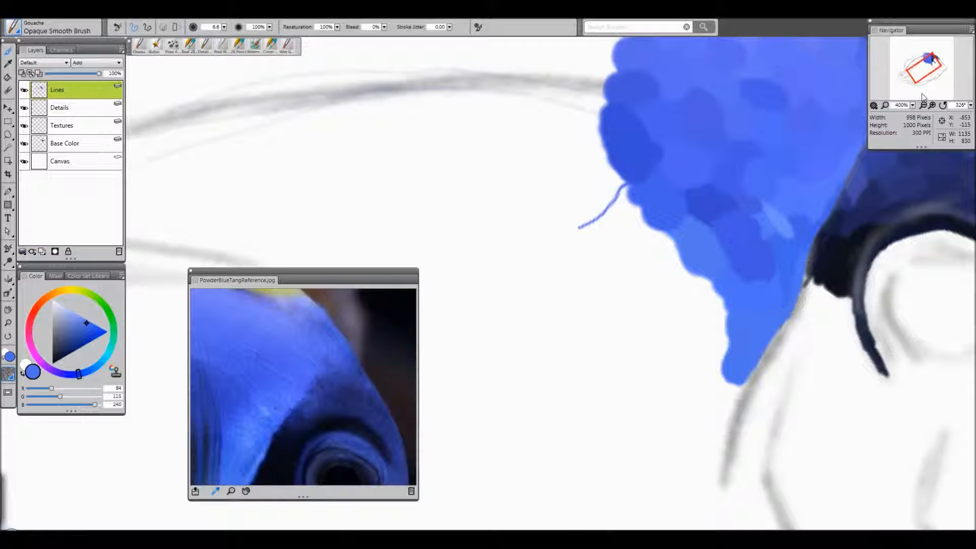
- Layer progressively darker sampled blues along the rear edge, from the lower tip up toward the dorsal line
left_click_drag(925, 79, 922, 76)
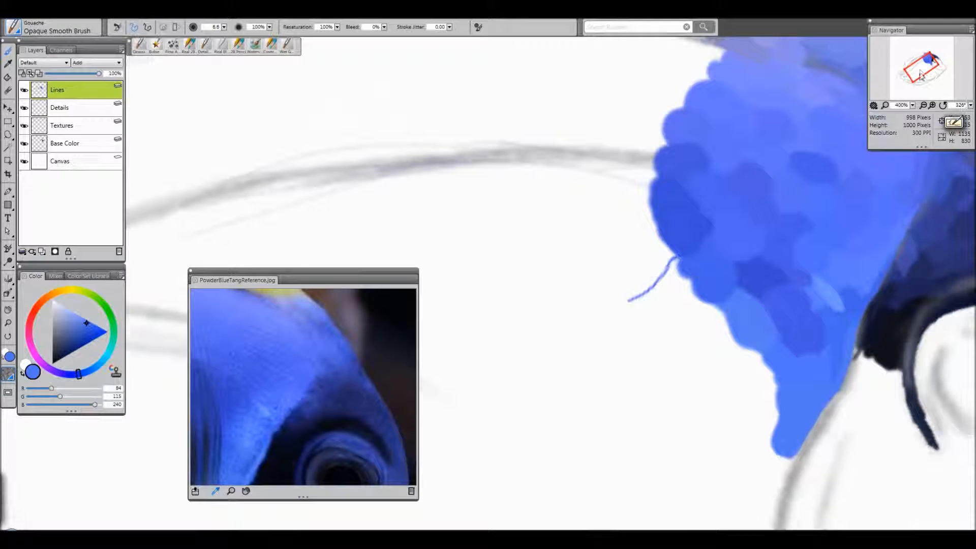
left_click(236, 442)
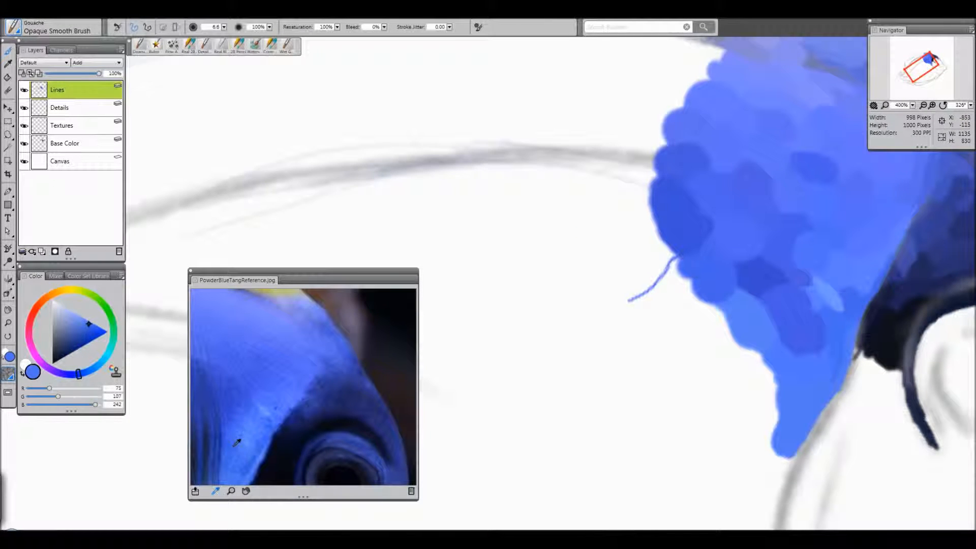
mouse_move(781, 389)
left_mouse_down()
mouse_move(776, 411)
mouse_move(768, 390)
mouse_move(778, 390)
mouse_move(752, 355)
left_mouse_up()
left_click(230, 441)
mouse_move(753, 362)
left_mouse_down()
mouse_move(742, 339)
mouse_move(726, 335)
mouse_move(693, 268)
left_mouse_up()
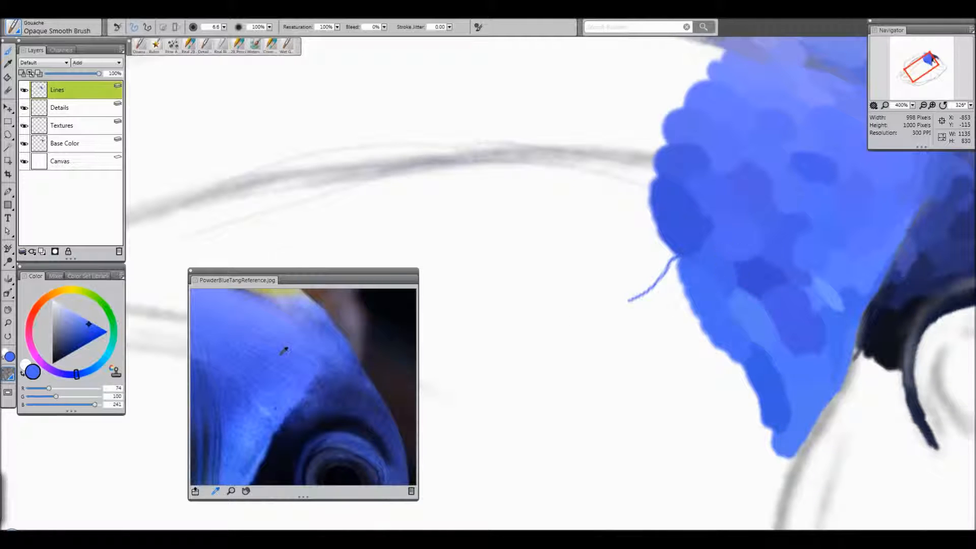
left_click(231, 423)
mouse_move(714, 299)
left_mouse_down()
mouse_move(692, 276)
mouse_move(684, 282)
mouse_move(660, 254)
mouse_move(633, 193)
left_mouse_up()
- View the whole fish sketch and adjust the reference photo's zoom to show the full head and surrounding body
left_click(925, 107)
left_click(924, 107)
left_click(924, 106)
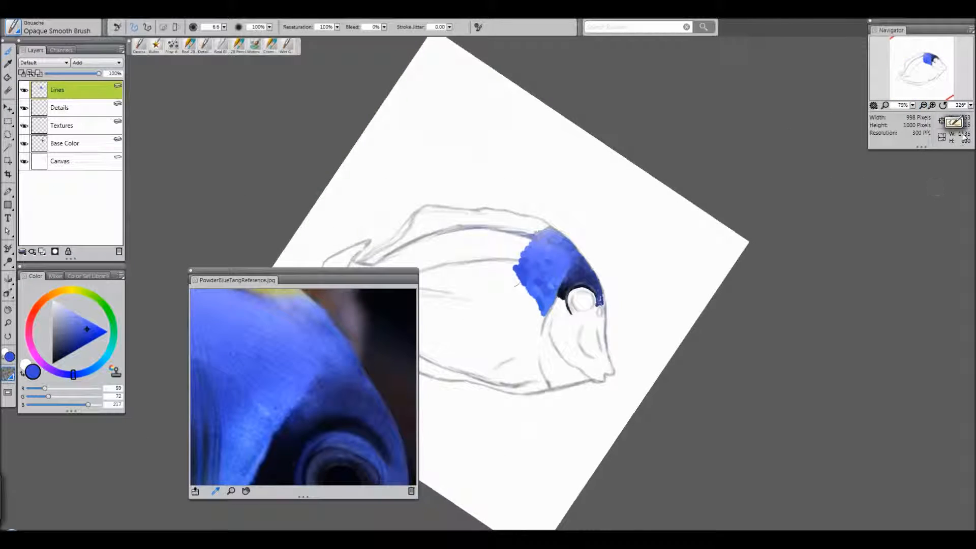
left_click(231, 492)
left_click(284, 365, "alt")
left_click(285, 366, "alt")
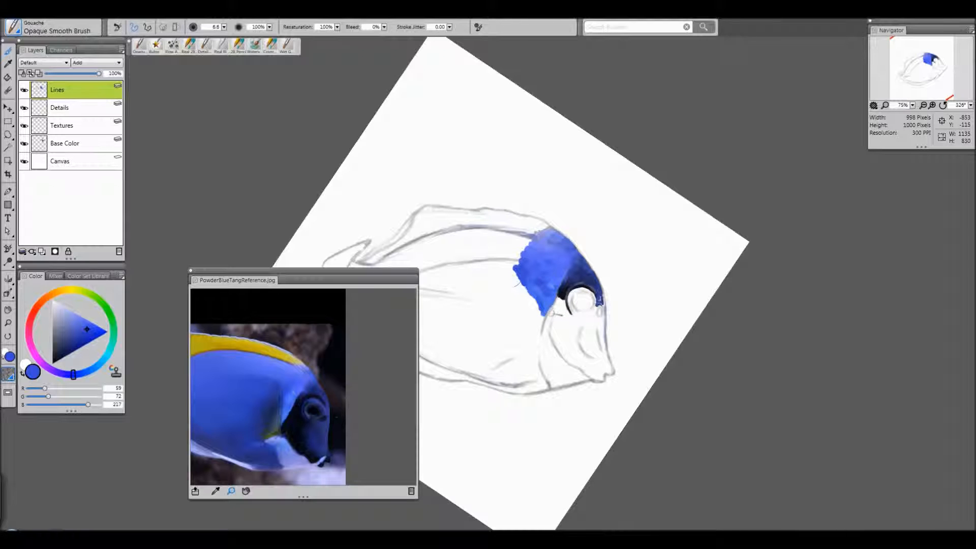
double_click(231, 491)
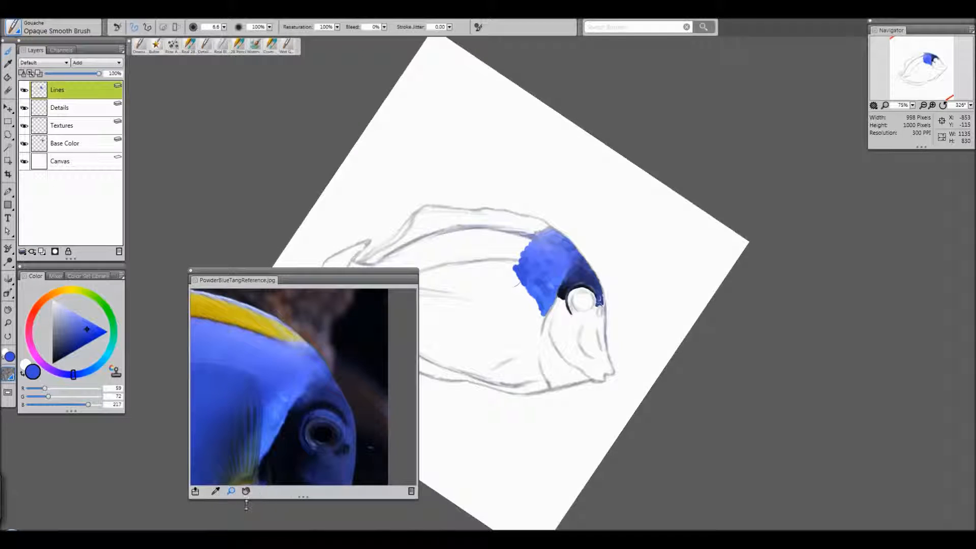
- Move around the reference photo to examine the face, pectoral fin, body shading and lower fin
left_click(246, 491)
left_click_drag(236, 442, 298, 417)
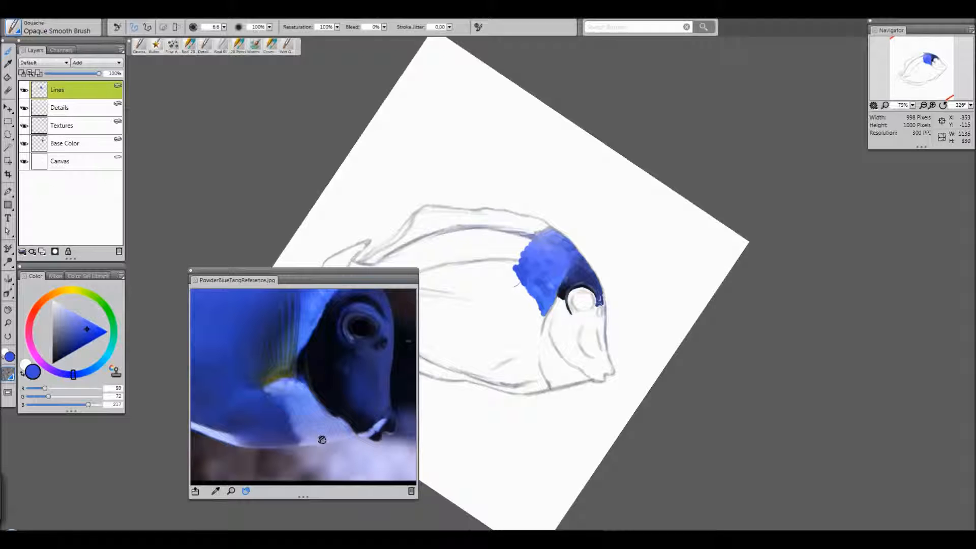
left_click_drag(342, 420, 335, 445)
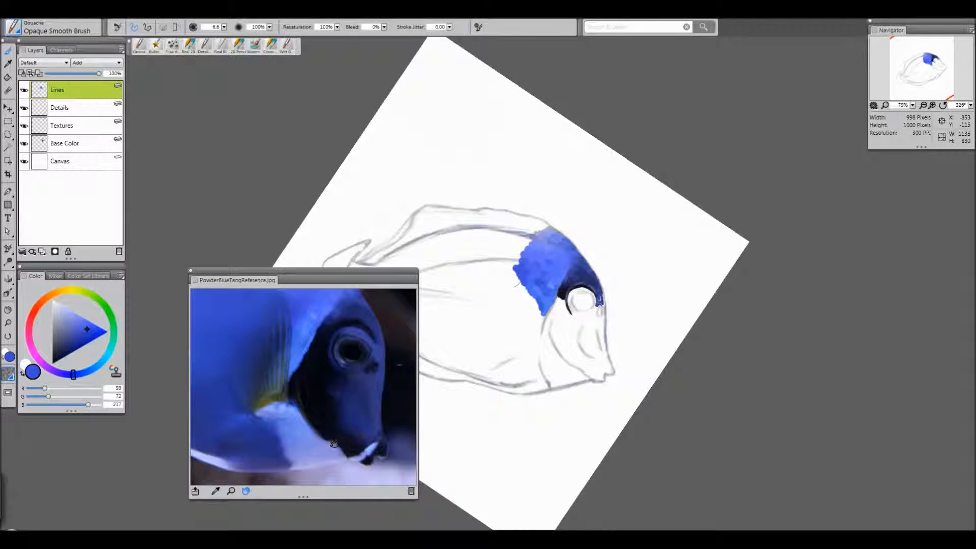
left_click_drag(335, 440, 361, 449)
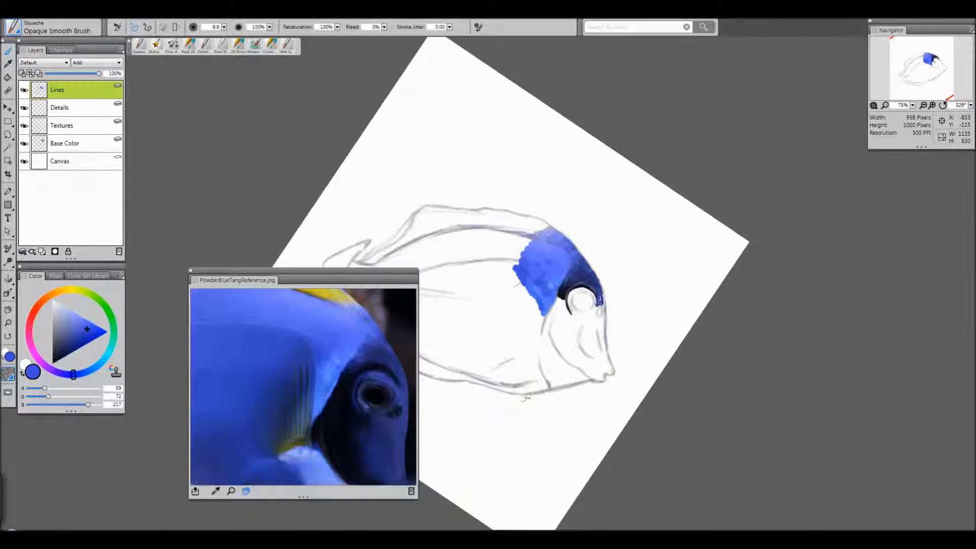
left_click_drag(488, 307, 513, 347)
key("ctrl+z")
left_click_drag(289, 393, 399, 483)
left_click_drag(203, 428, 265, 434)
left_click_drag(304, 382, 334, 396)
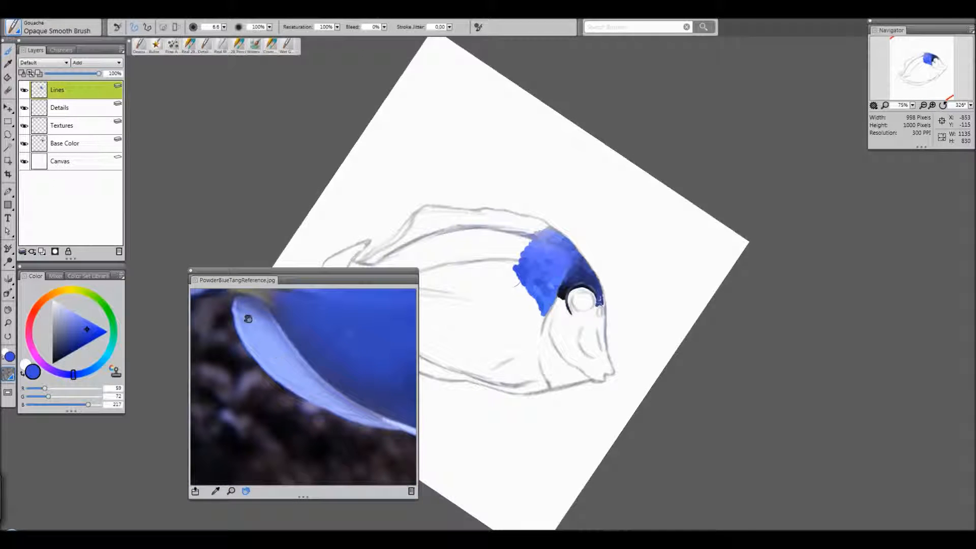
left_click_drag(276, 346, 304, 414)
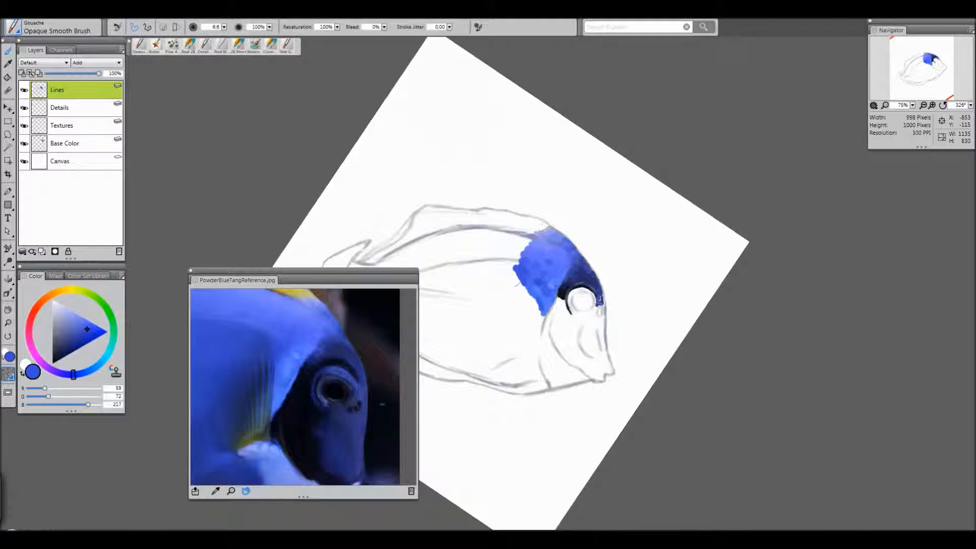
left_click_drag(272, 421, 254, 471)
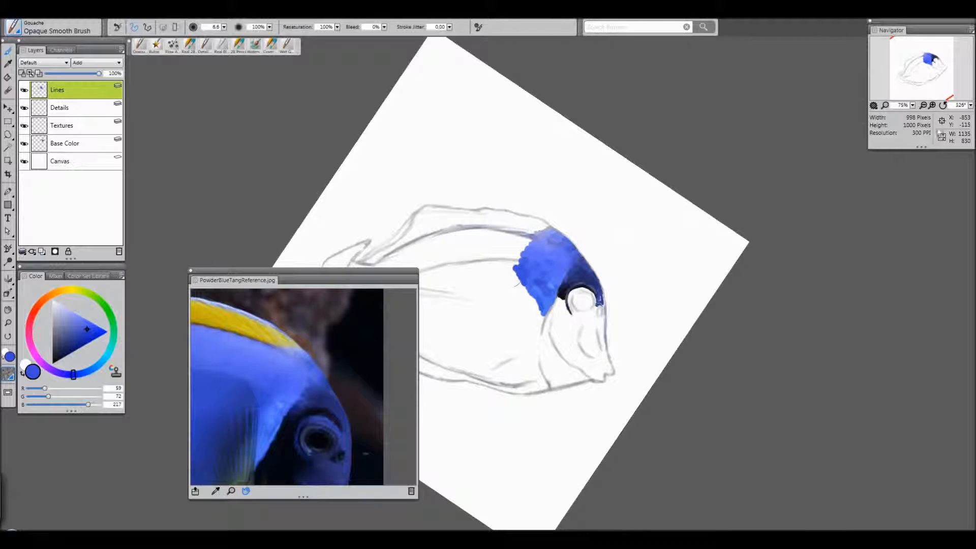
- Inspect the painted head up close, bring the whole fish into view at 100% zoom, and move the reference photo window clear of the sketch
left_click(932, 105)
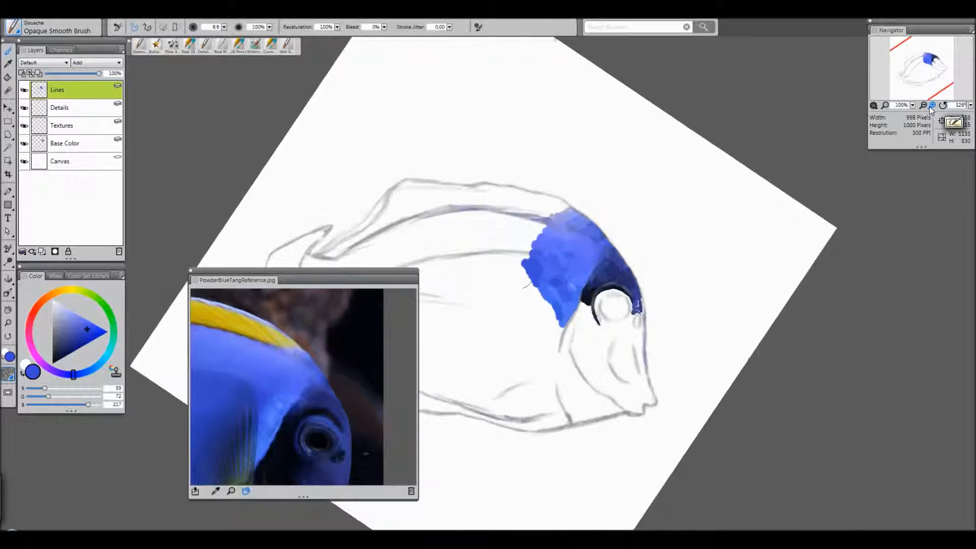
left_click(933, 106)
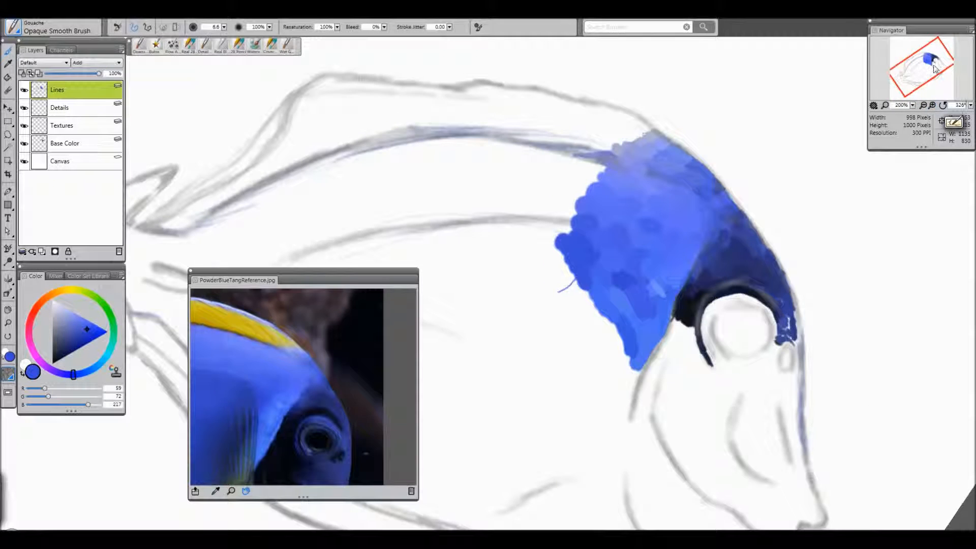
left_click_drag(933, 65, 896, 71)
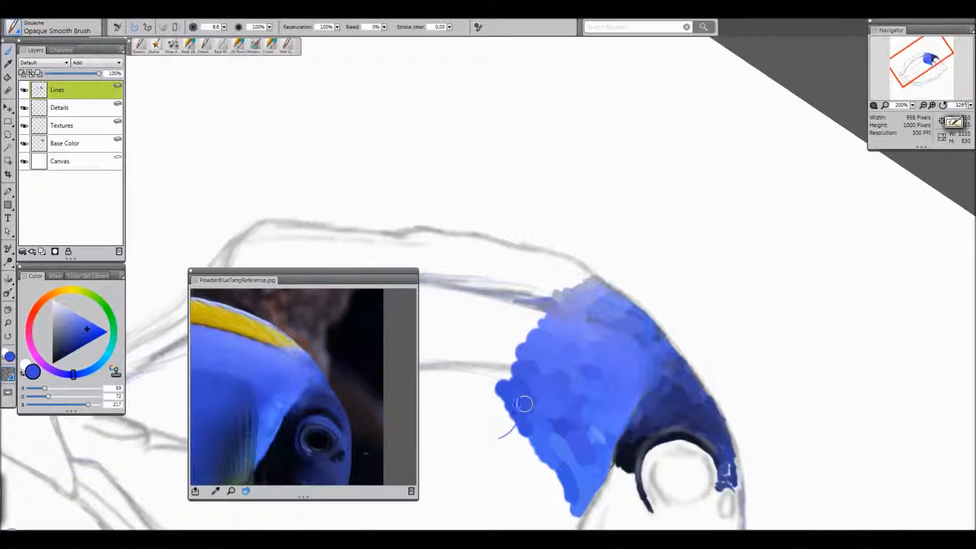
left_click(932, 106)
left_click(924, 106)
left_click(923, 107)
left_click_drag(929, 68, 912, 89)
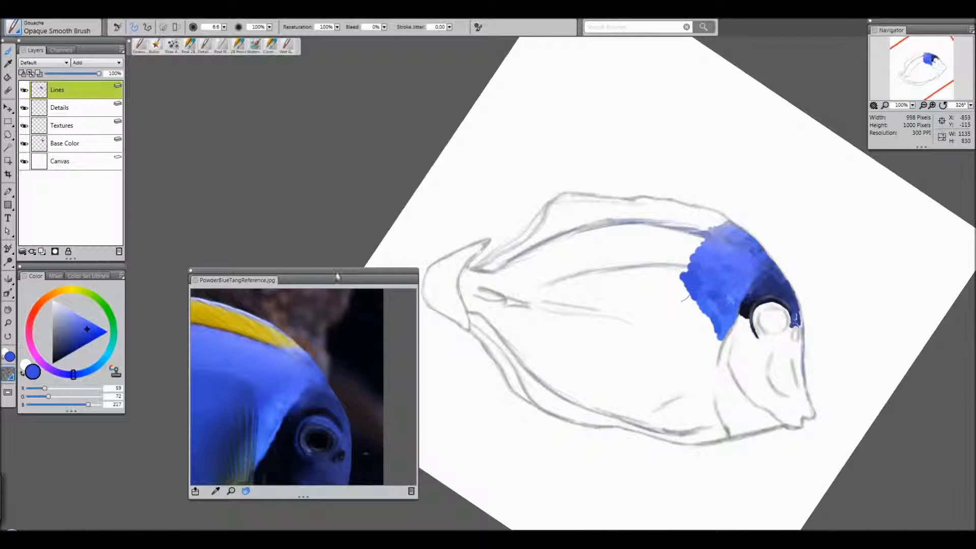
left_click_drag(345, 275, 303, 97)
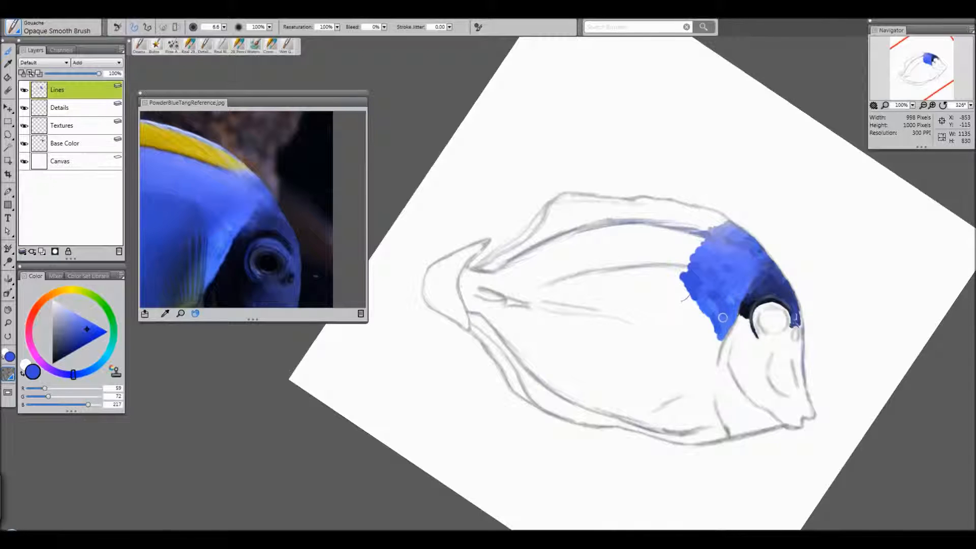
- Shift the reference photo's view from the dorsal area down to the eye mask, mouth, pale throat and pectoral fin base
left_click_drag(717, 264, 730, 266)
left_click_drag(191, 285, 328, 225)
left_click_drag(178, 264, 68, 234)
left_click_drag(270, 244, 294, 268)
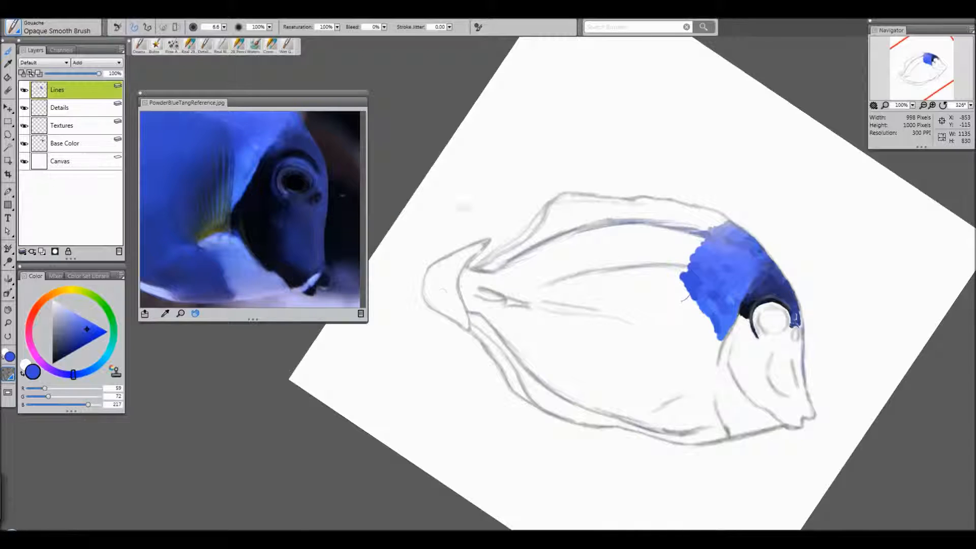
left_click_drag(336, 256, 349, 254)
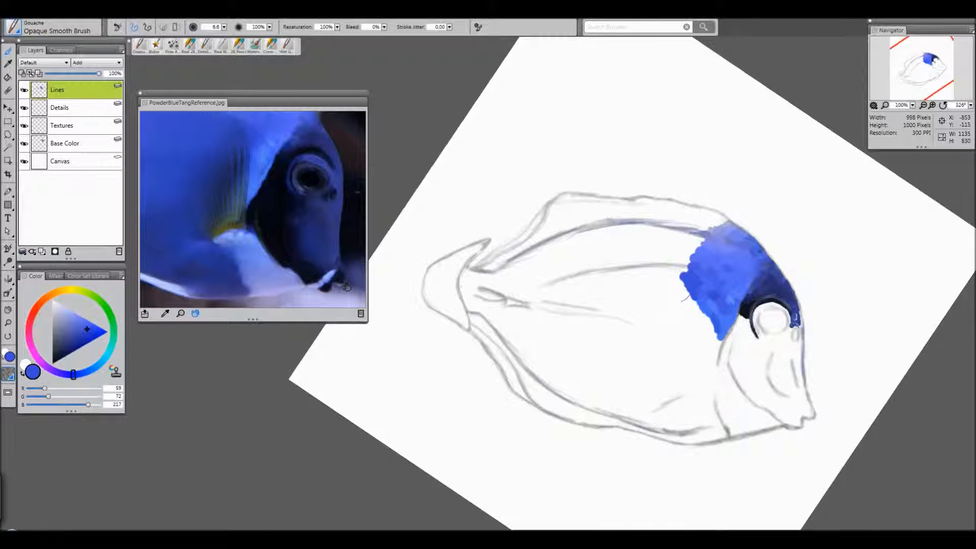